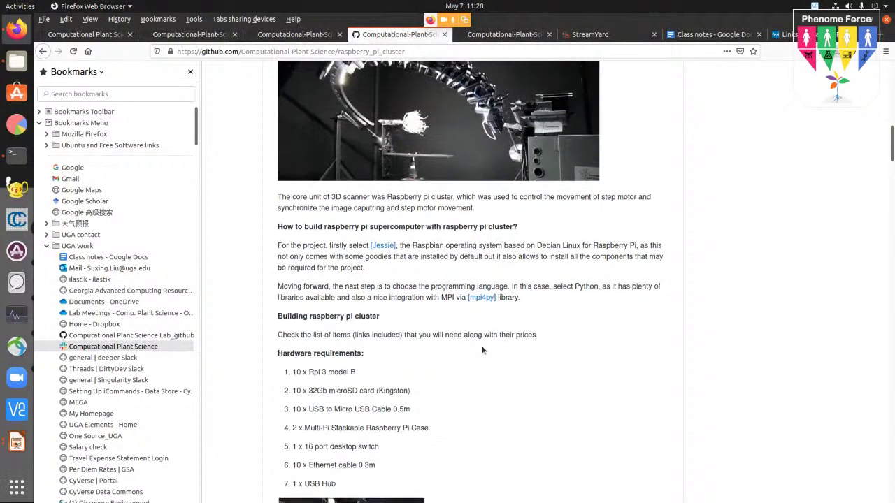
Step: Read the README down to the Installing the OS section, then bring up VNC Viewer's address book
{"action": "scroll", "coordinate": [482, 350], "scroll_direction": "down", "scroll_amount": 4}
{"action": "scroll", "coordinate": [483, 350], "scroll_direction": "down", "scroll_amount": 1}
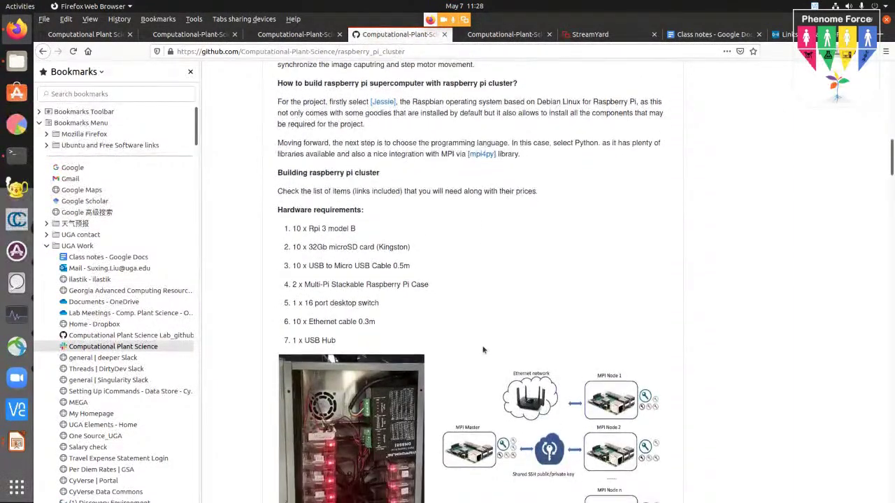
{"action": "scroll", "coordinate": [460, 354], "scroll_direction": "down", "scroll_amount": 2}
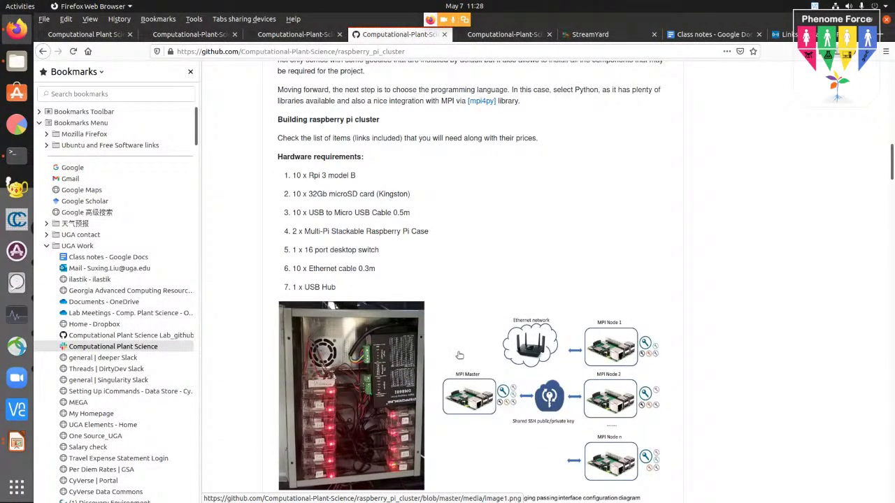
{"action": "scroll", "coordinate": [460, 355], "scroll_direction": "down", "scroll_amount": 1}
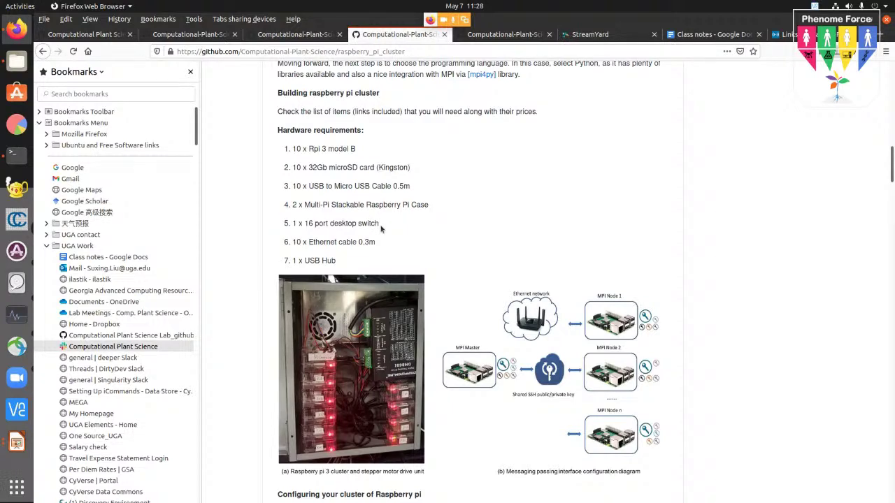
{"action": "scroll", "coordinate": [381, 228], "scroll_direction": "down", "scroll_amount": 2}
{"action": "scroll", "coordinate": [399, 223], "scroll_direction": "down", "scroll_amount": 1}
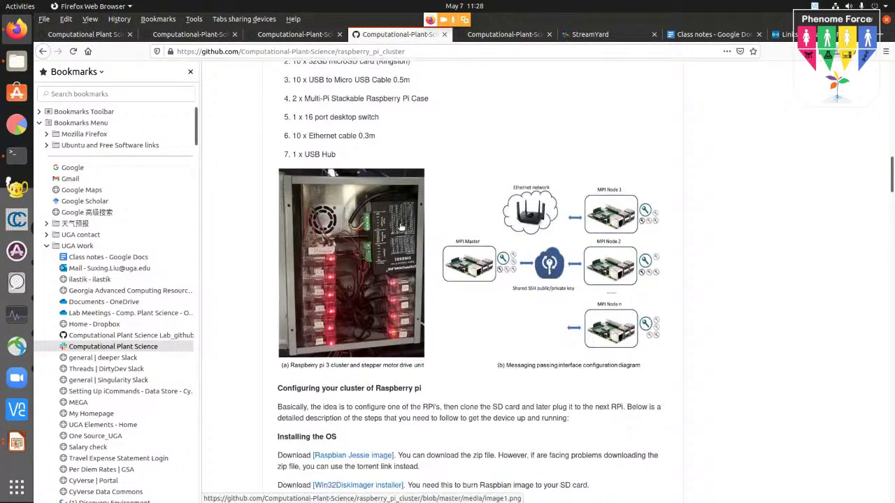
{"action": "scroll", "coordinate": [401, 226], "scroll_direction": "down", "scroll_amount": 1}
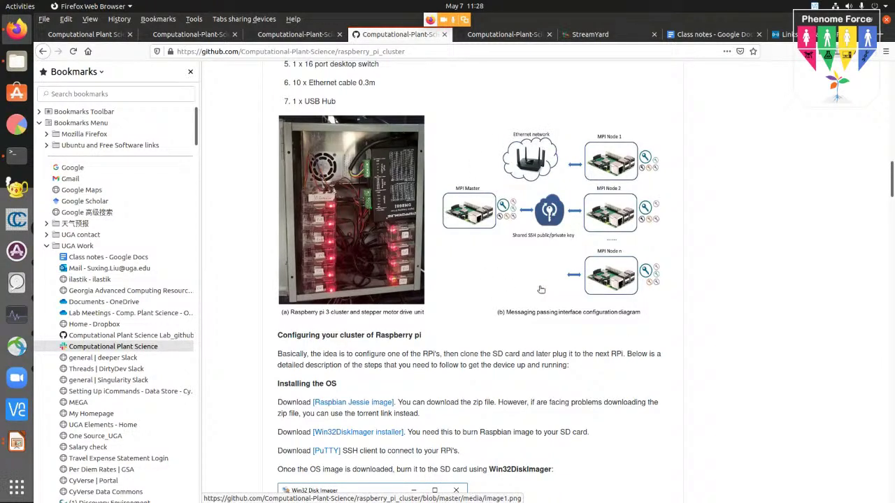
{"action": "scroll", "coordinate": [454, 318], "scroll_direction": "down", "scroll_amount": 5}
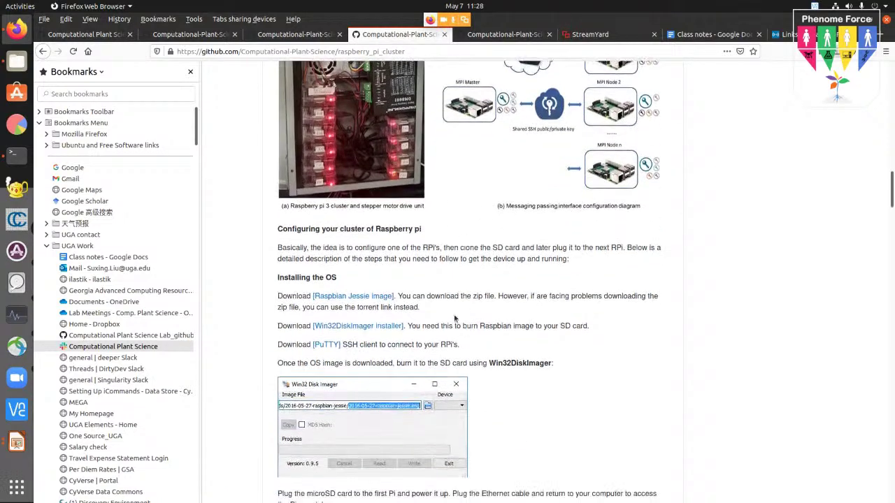
{"action": "scroll", "coordinate": [454, 318], "scroll_direction": "down", "scroll_amount": 2}
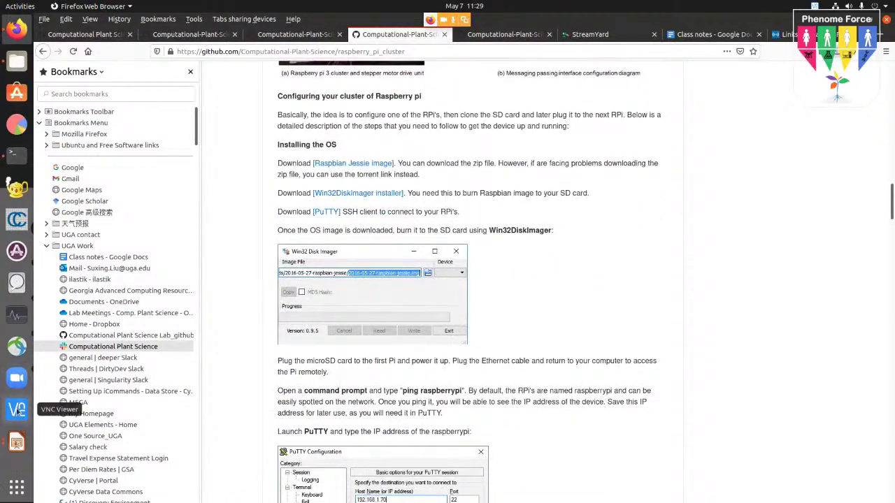
{"action": "left_click", "coordinate": [16, 410]}
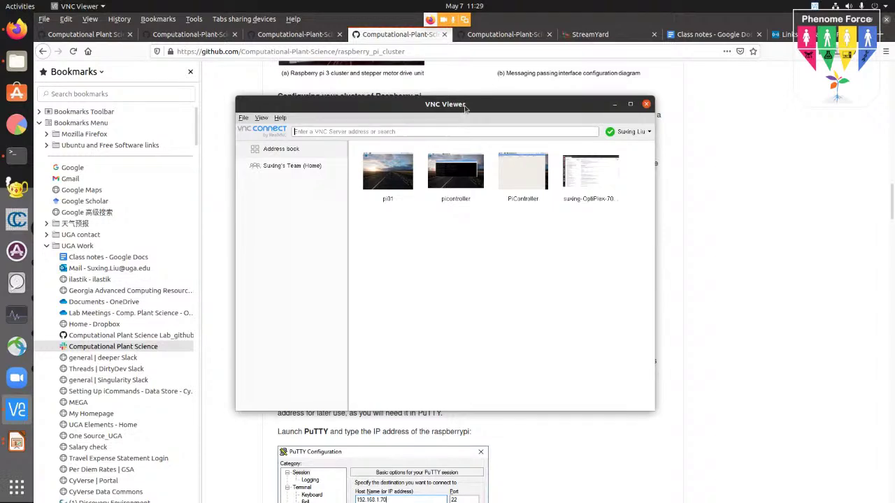
Step: Sign in to the Linksys router admin with the saved password
{"action": "left_click", "coordinate": [787, 37]}
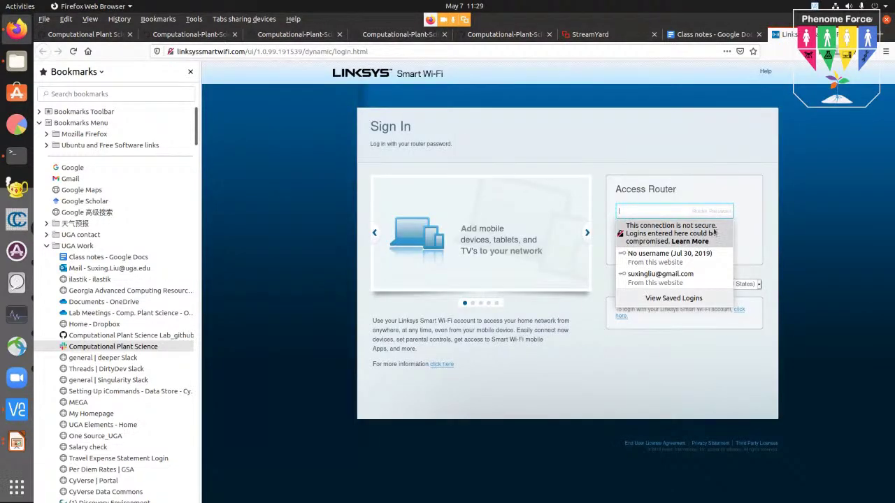
{"action": "left_click", "coordinate": [692, 260]}
{"action": "left_click", "coordinate": [647, 251]}
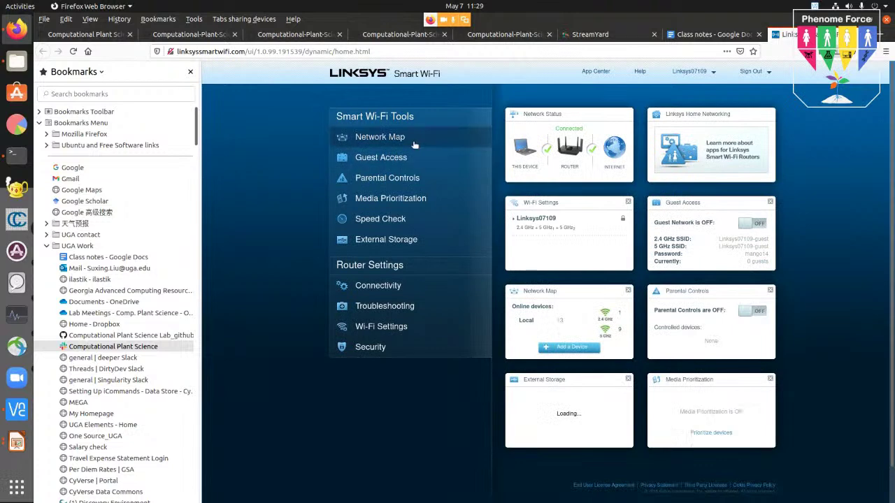
Step: Show the Network Map, check pi06's DHCP reservation, then close the reservations list
{"action": "left_click", "coordinate": [408, 142]}
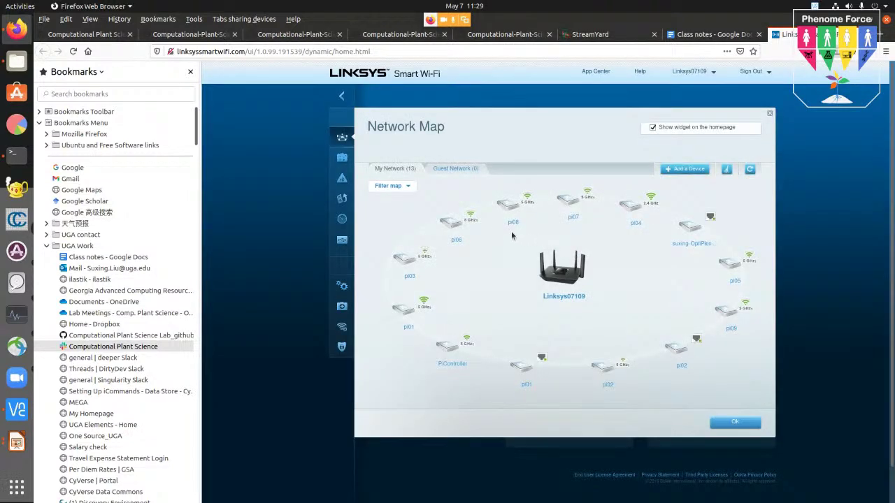
{"action": "left_click", "coordinate": [460, 238]}
{"action": "left_click", "coordinate": [526, 235]}
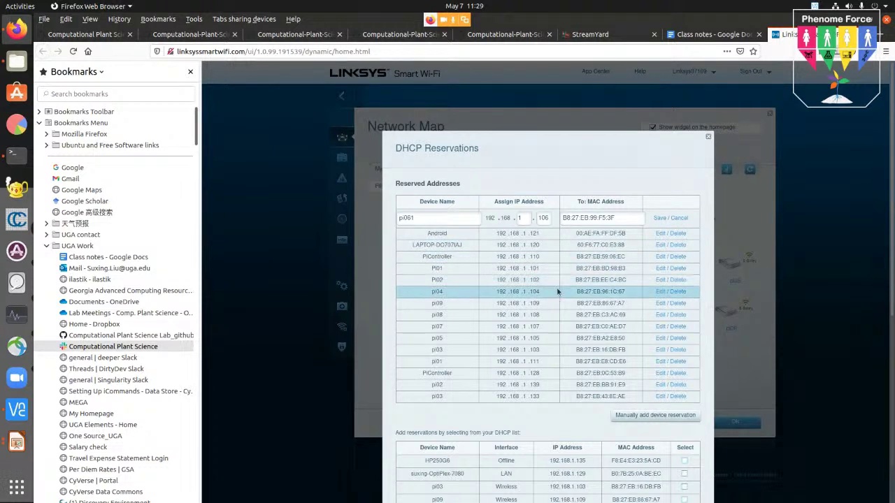
{"action": "left_click", "coordinate": [708, 139]}
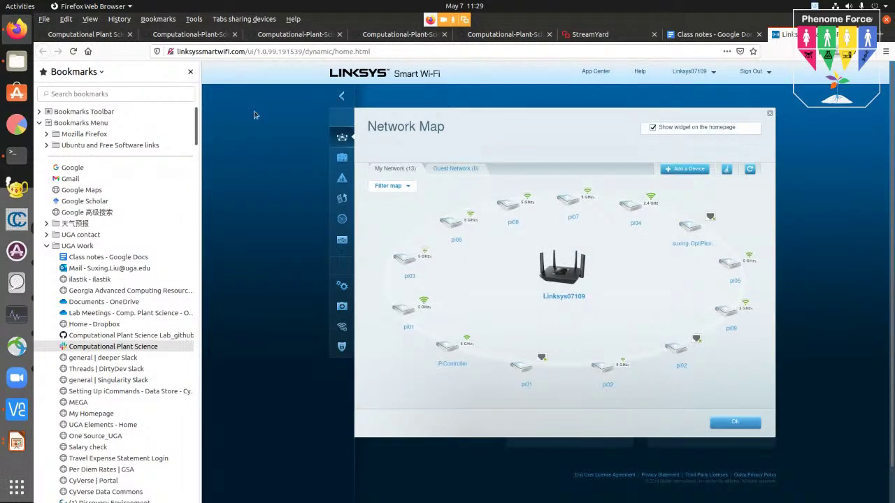
Step: Start entering the server address 192.168 for picontroller in VNC Viewer
{"action": "left_click", "coordinate": [16, 410]}
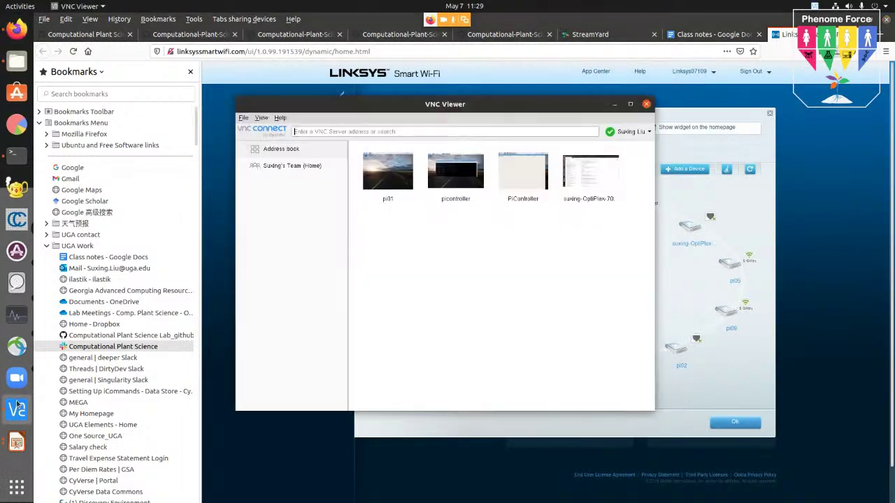
{"action": "left_click", "coordinate": [451, 183]}
{"action": "left_click", "coordinate": [438, 132]}
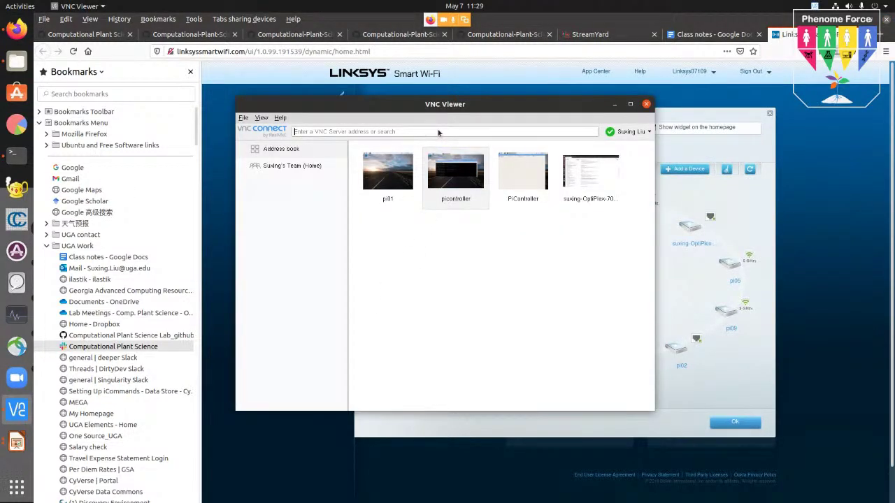
{"action": "type", "text": "192.168."}
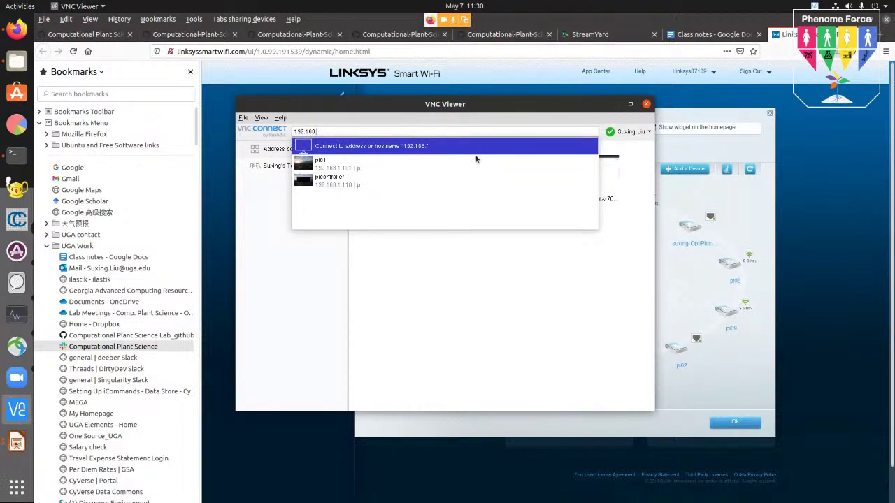
Step: Look up the reserved IP addresses in the router's DHCP list behind VNC Viewer
{"action": "left_click", "coordinate": [519, 109]}
{"action": "left_click_drag", "start_coordinate": [569, 106], "coordinate": [466, 267]}
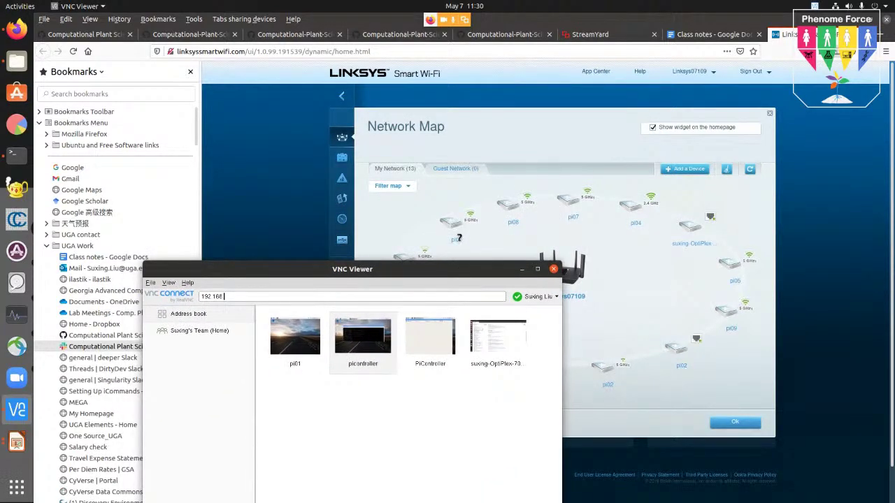
{"action": "left_click", "coordinate": [457, 236]}
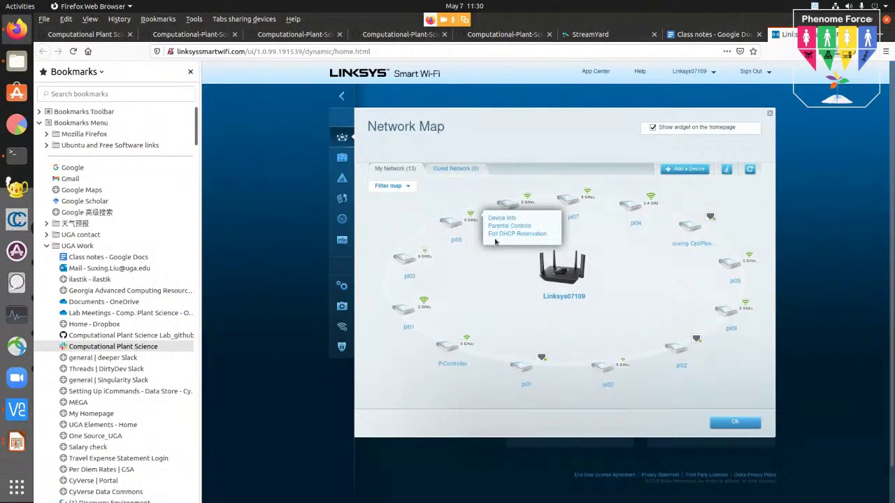
{"action": "left_click", "coordinate": [503, 235]}
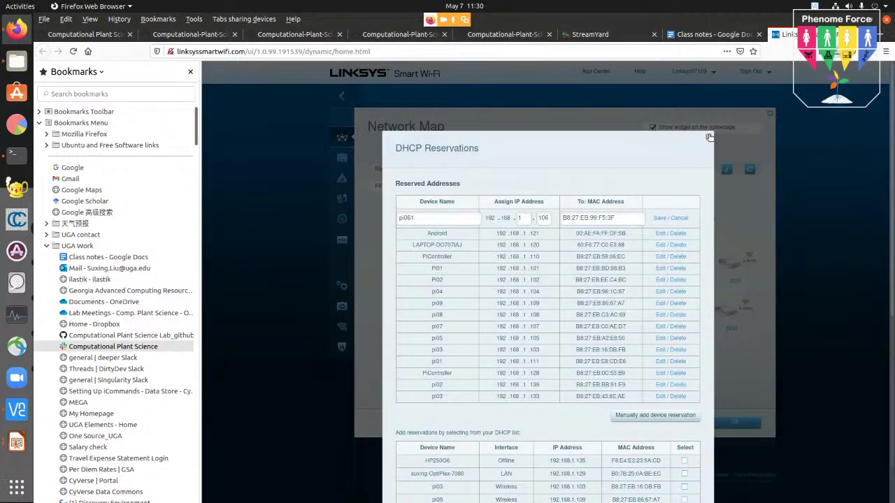
{"action": "left_click", "coordinate": [709, 136]}
Step: Complete the address as 192.168.1.110 and connect to picontroller
{"action": "left_click", "coordinate": [17, 410]}
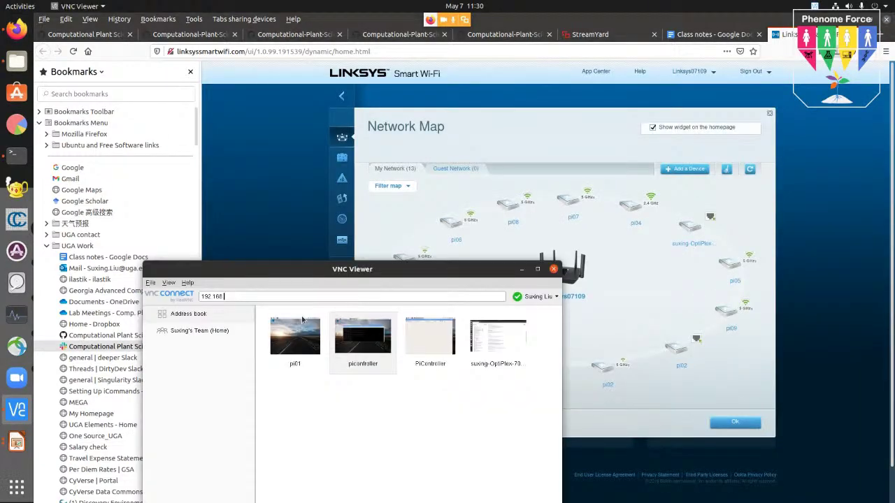
{"action": "left_click_drag", "start_coordinate": [333, 270], "coordinate": [452, 190]}
{"action": "type", "text": "1.110"}
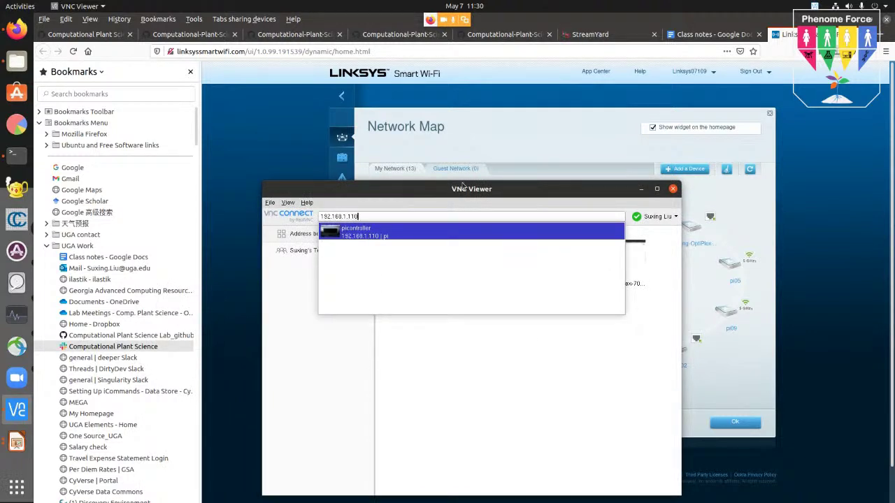
{"action": "left_click", "coordinate": [380, 233]}
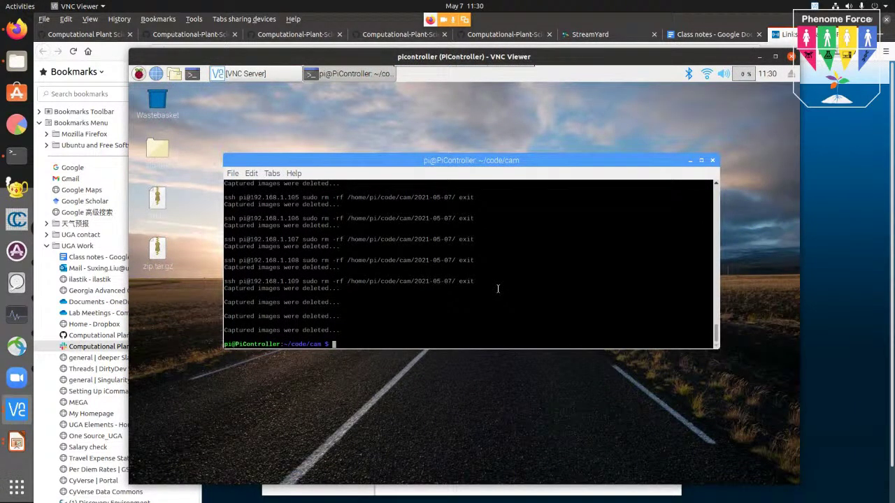
Step: Enlarge the Pi desktop, review the README's PuTTY login section in Firefox, then return to the Pi
{"action": "left_click", "coordinate": [774, 56]}
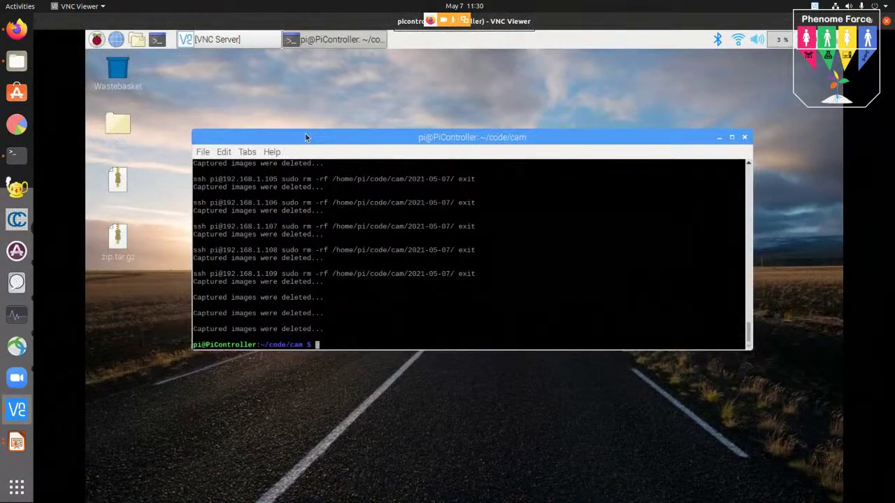
{"action": "left_click_drag", "start_coordinate": [305, 134], "coordinate": [299, 118]}
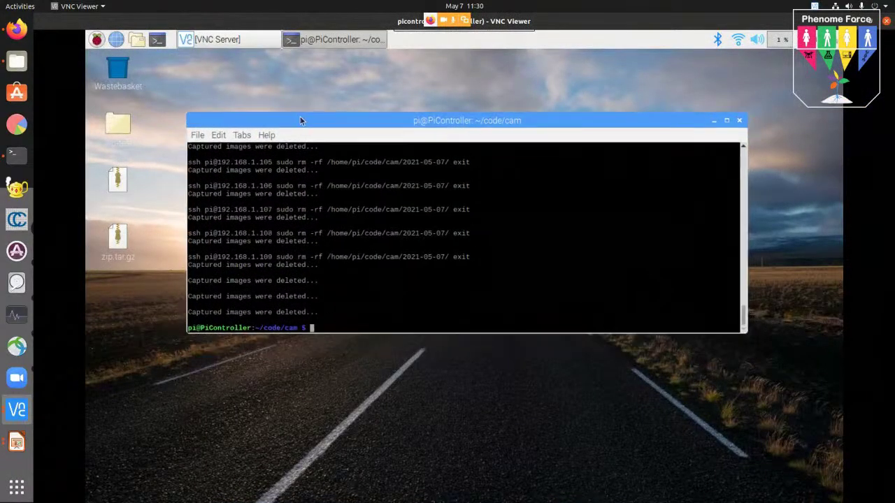
{"action": "left_click", "coordinate": [17, 30]}
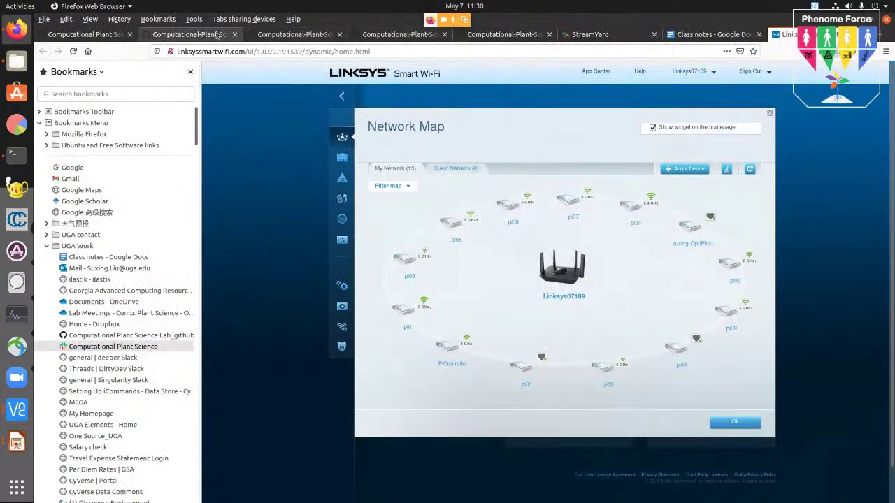
{"action": "left_click", "coordinate": [217, 35]}
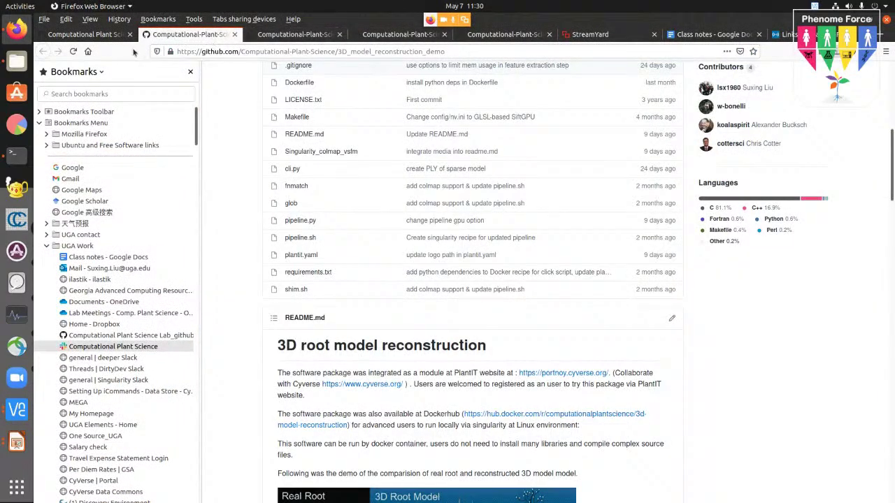
{"action": "left_click", "coordinate": [118, 37]}
{"action": "left_click", "coordinate": [417, 37]}
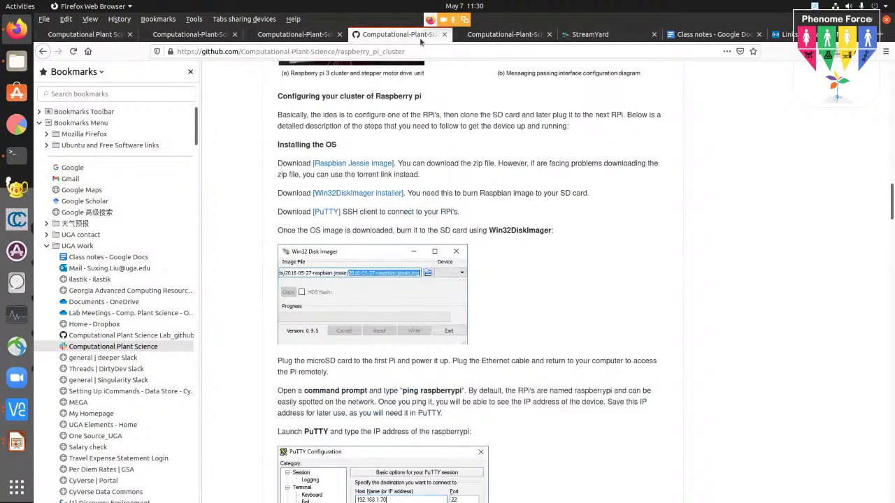
{"action": "scroll", "coordinate": [518, 330], "scroll_direction": "down", "scroll_amount": 8}
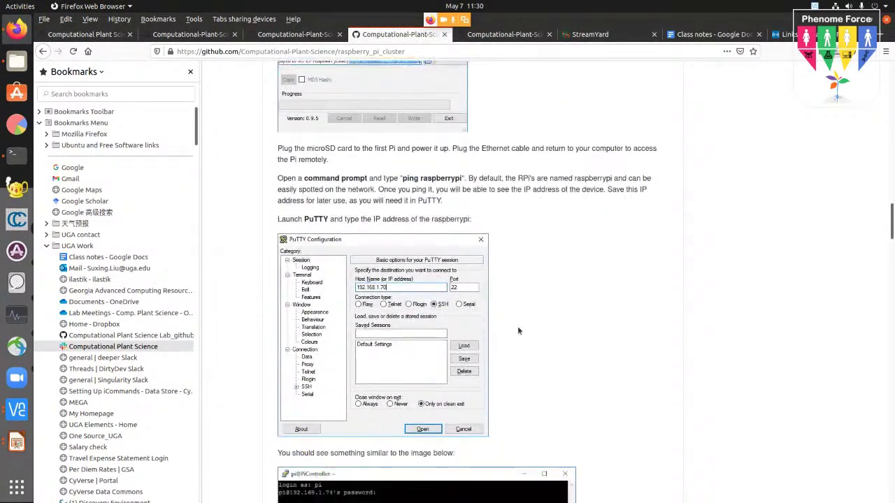
{"action": "scroll", "coordinate": [517, 326], "scroll_direction": "down", "scroll_amount": 2}
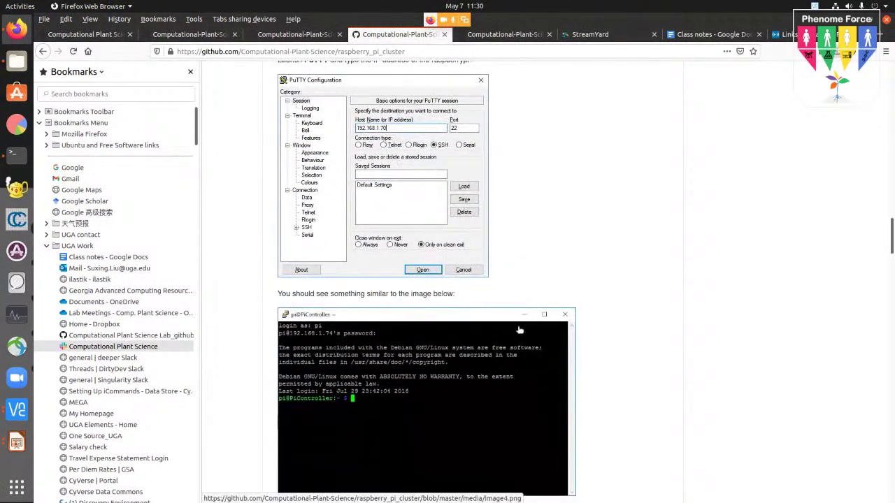
{"action": "left_click", "coordinate": [20, 412]}
{"action": "left_click", "coordinate": [96, 39]}
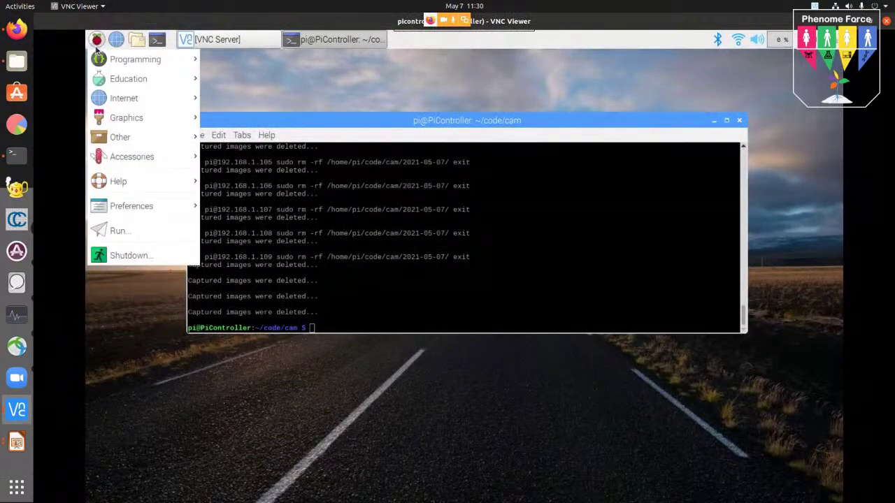
{"action": "mouse_move", "coordinate": [151, 191]}
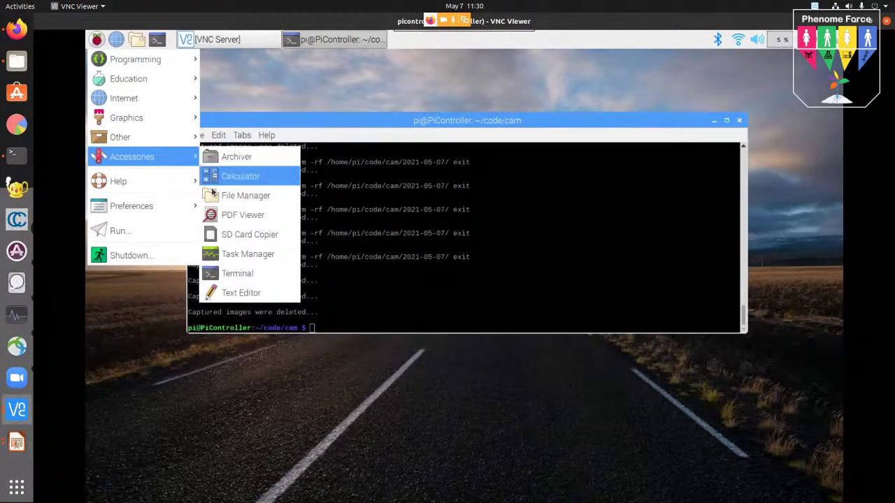
{"action": "mouse_move", "coordinate": [171, 209]}
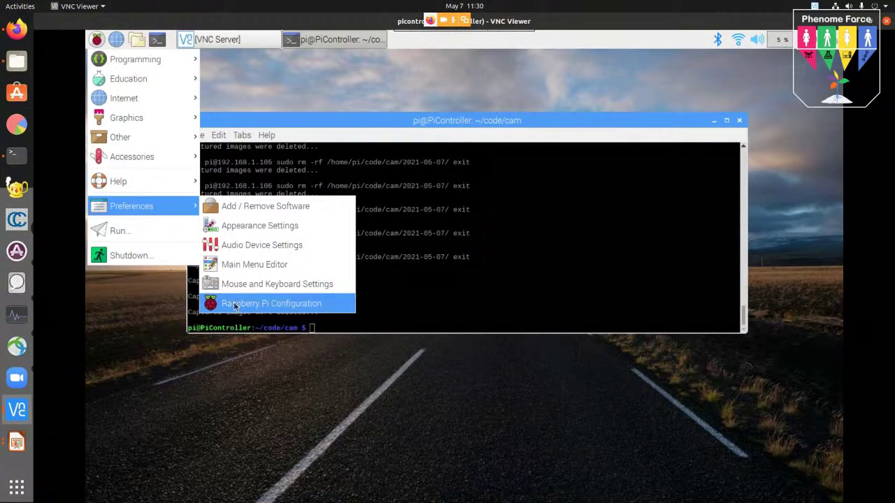
{"action": "left_click", "coordinate": [242, 302]}
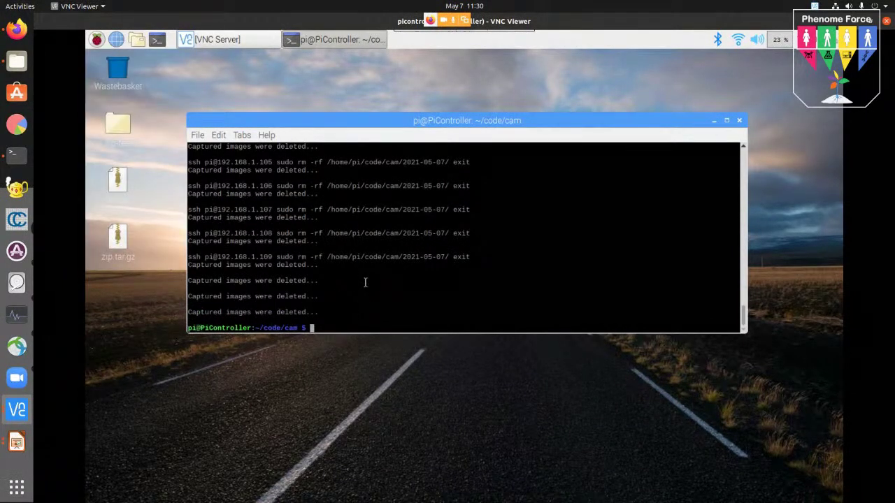
{"action": "left_click", "coordinate": [535, 219]}
{"action": "left_click_drag", "start_coordinate": [536, 218], "coordinate": [463, 219]}
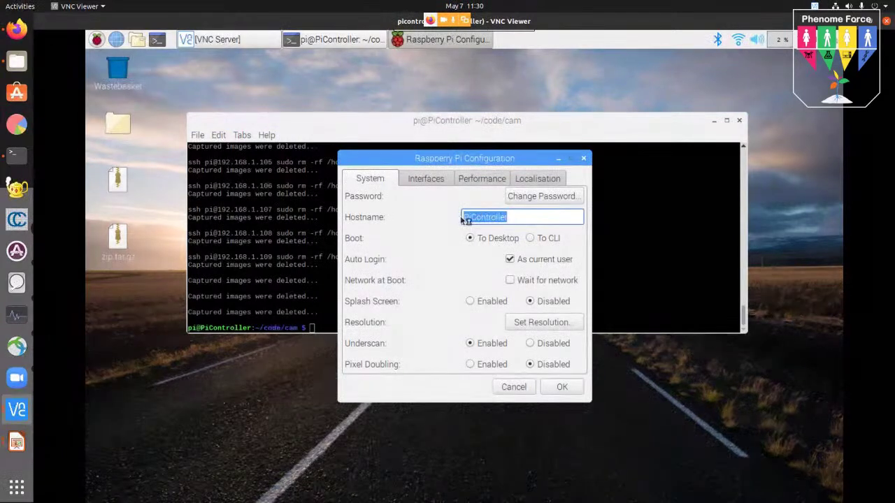
{"action": "left_click", "coordinate": [518, 219]}
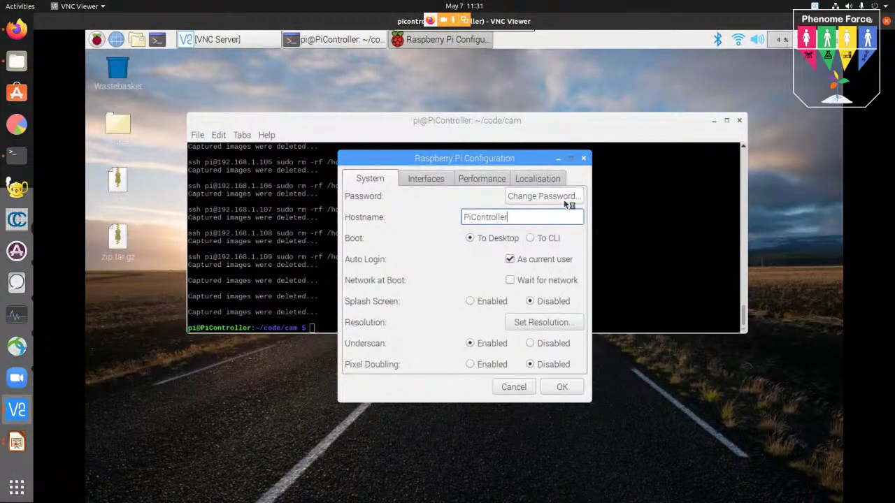
{"action": "left_click", "coordinate": [438, 180]}
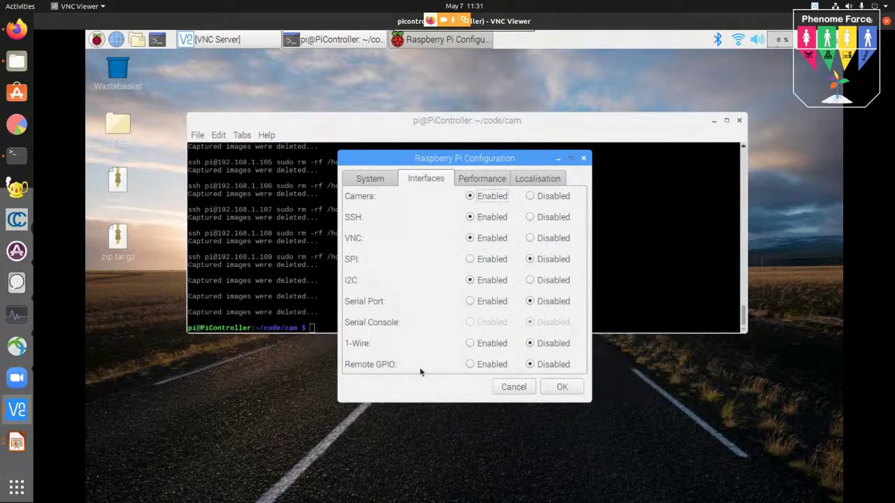
{"action": "left_click", "coordinate": [490, 179]}
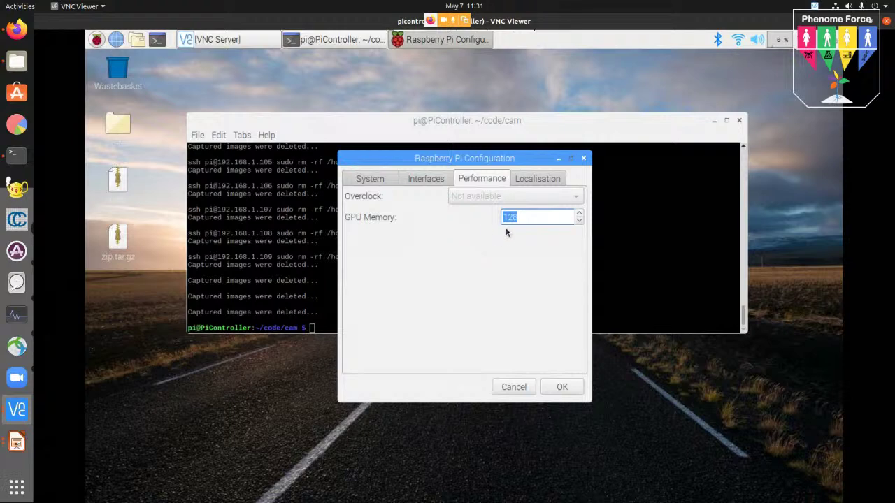
{"action": "left_click", "coordinate": [583, 160]}
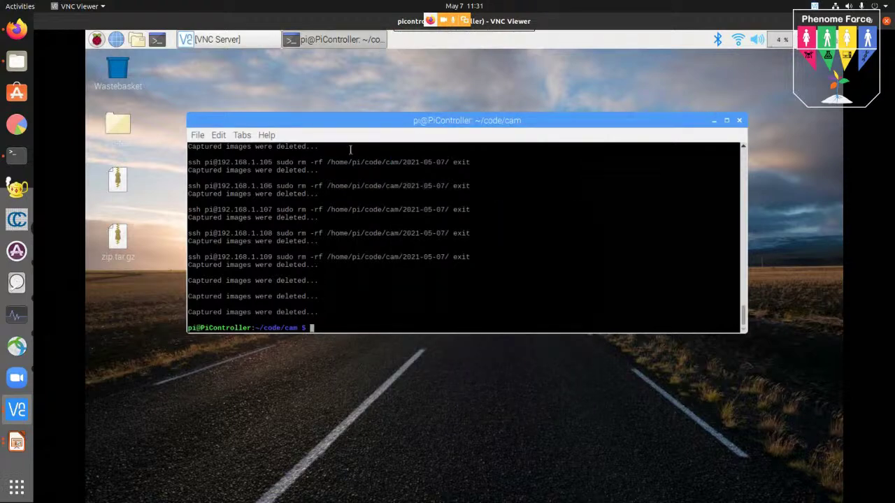
Step: Read the README's raspi-config and MPICH3 steps, then return to the repository's folder list
{"action": "left_click", "coordinate": [17, 29]}
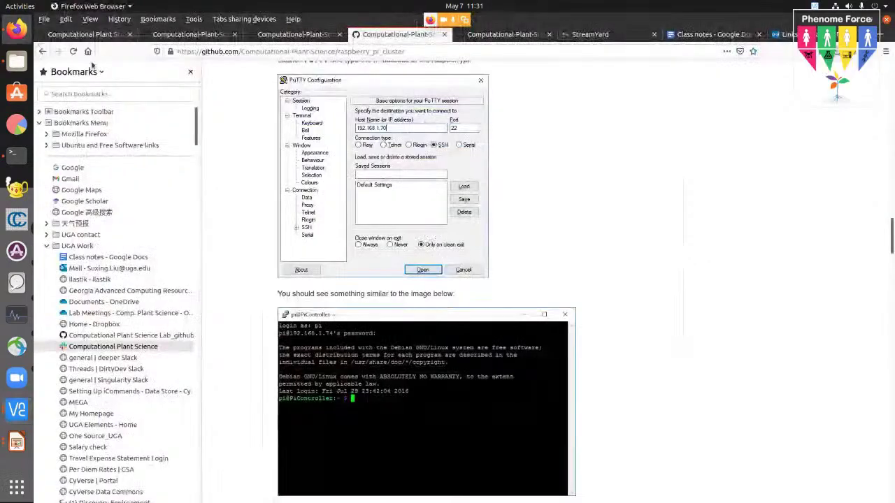
{"action": "scroll", "coordinate": [472, 297], "scroll_direction": "down", "scroll_amount": 1}
{"action": "scroll", "coordinate": [472, 297], "scroll_direction": "down", "scroll_amount": 8}
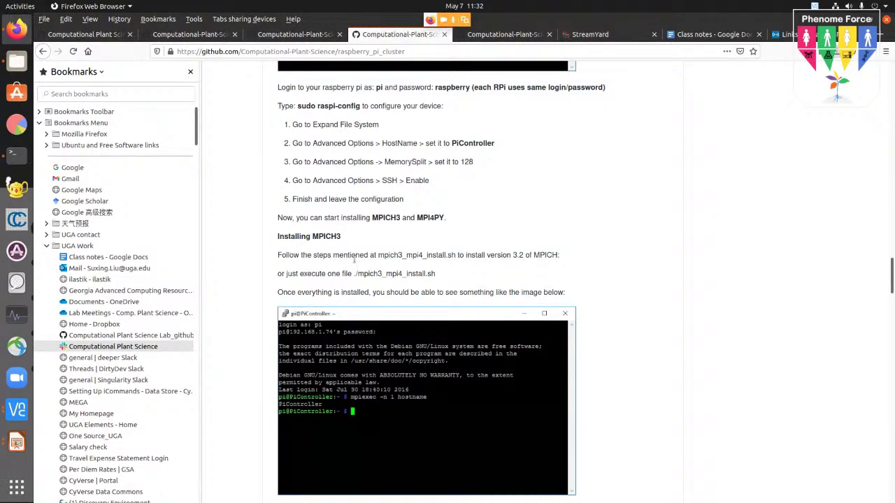
{"action": "scroll", "coordinate": [356, 257], "scroll_direction": "down", "scroll_amount": 2}
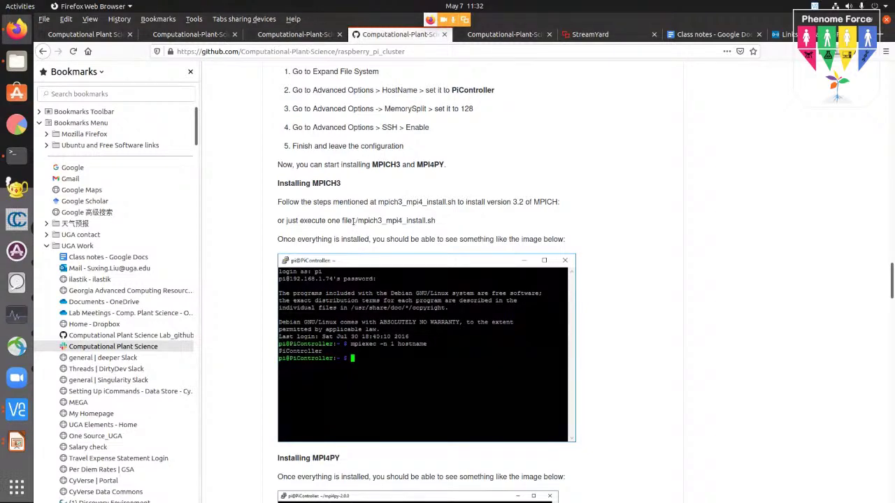
{"action": "scroll", "coordinate": [451, 253], "scroll_direction": "up", "scroll_amount": 4}
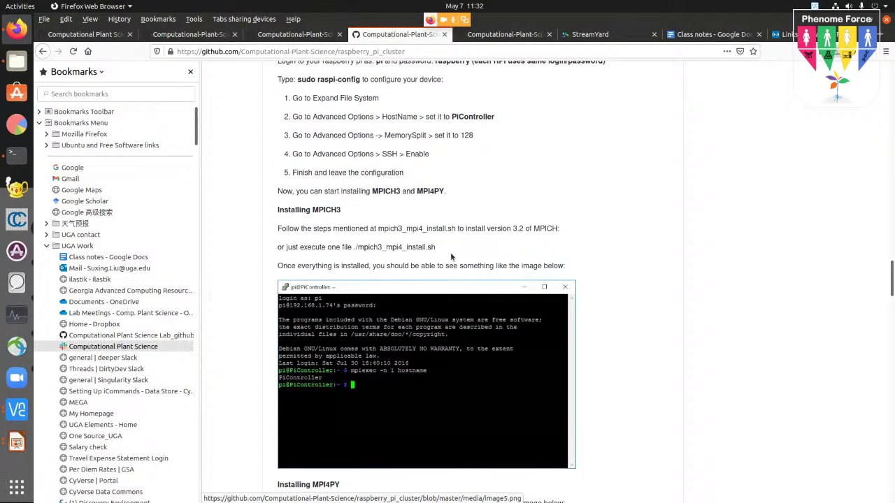
{"action": "left_click_drag", "start_coordinate": [892, 270], "coordinate": [891, 70]}
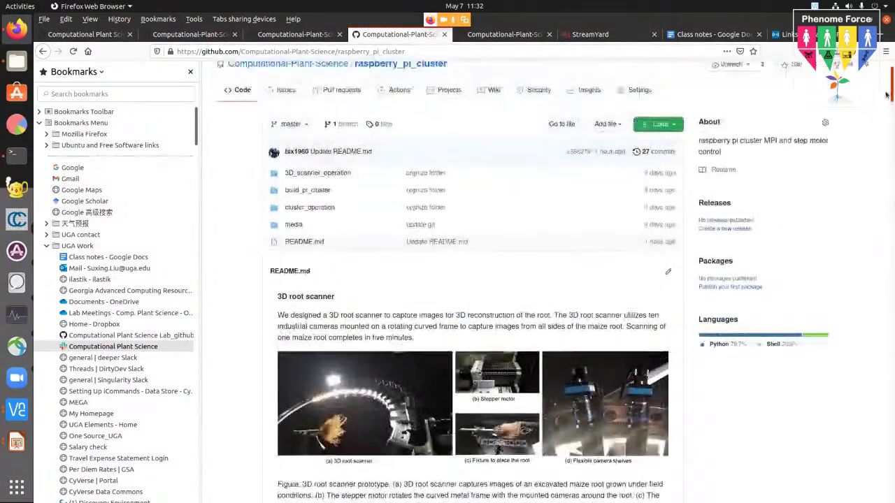
Step: Open the mpich3_mpi4_install.sh script in the build_pi_cluster folder and scroll its code
{"action": "left_click", "coordinate": [322, 191]}
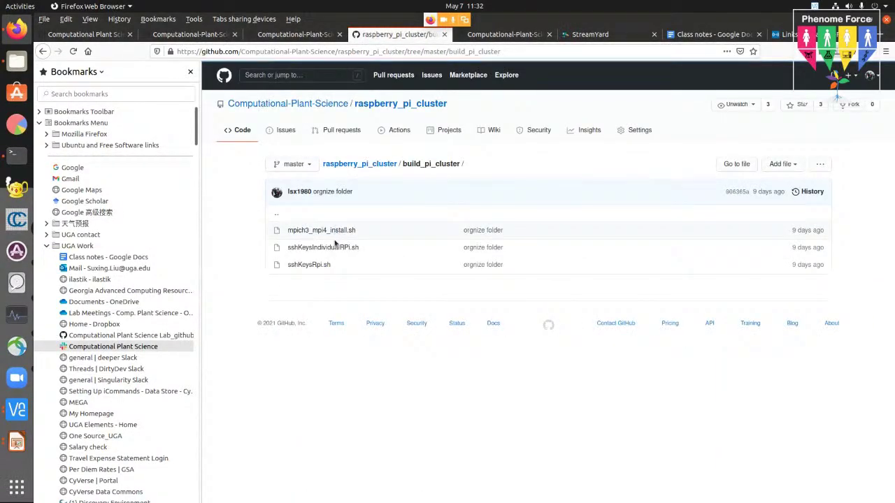
{"action": "left_click", "coordinate": [342, 231]}
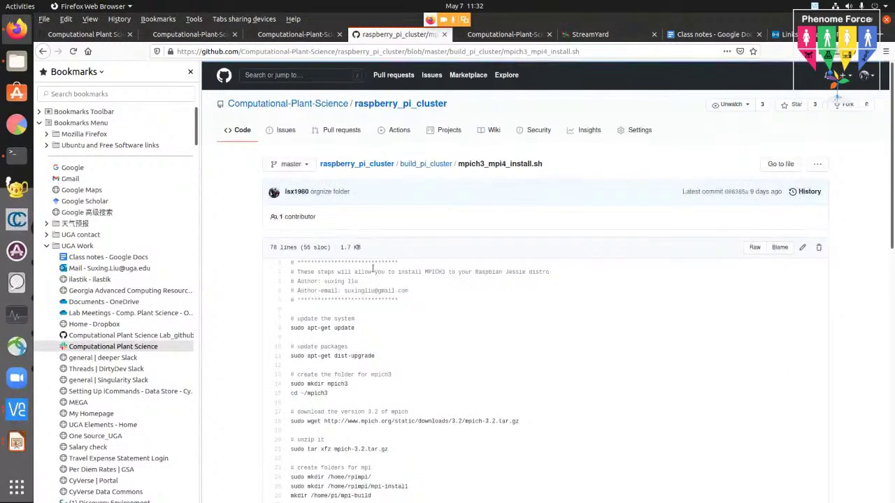
{"action": "scroll", "coordinate": [378, 303], "scroll_direction": "down", "scroll_amount": 1}
{"action": "scroll", "coordinate": [378, 303], "scroll_direction": "down", "scroll_amount": 3}
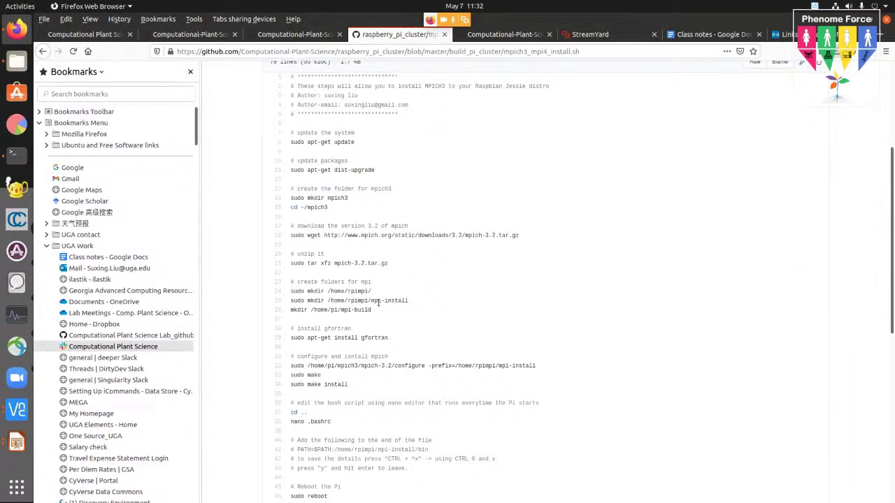
Step: Type ./ at the ~/code/cam prompt in the remote Pi terminal
{"action": "left_click", "coordinate": [19, 158]}
{"action": "left_click", "coordinate": [210, 397]}
{"action": "left_click", "coordinate": [17, 409]}
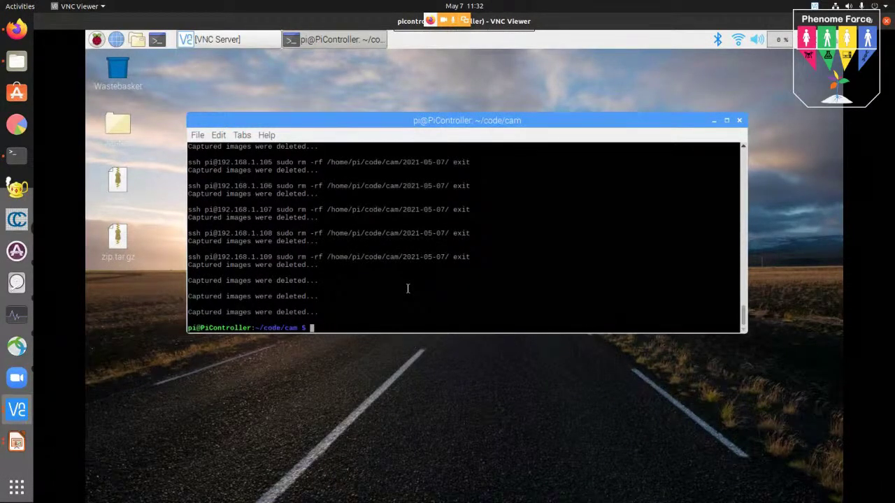
{"action": "type", "text": "./"}
Step: Select and copy the file name mpich3_mpi4_install.sh from the GitHub breadcrumb
{"action": "left_click", "coordinate": [17, 29]}
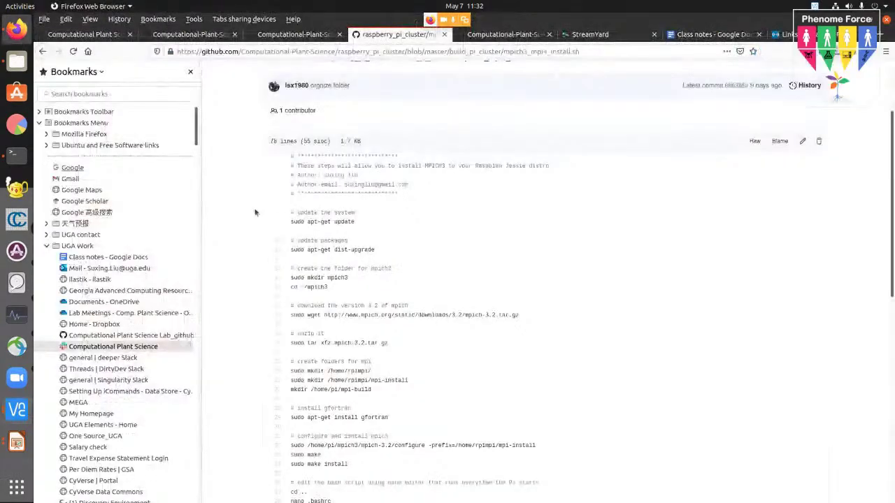
{"action": "scroll", "coordinate": [345, 155], "scroll_direction": "up", "scroll_amount": 2}
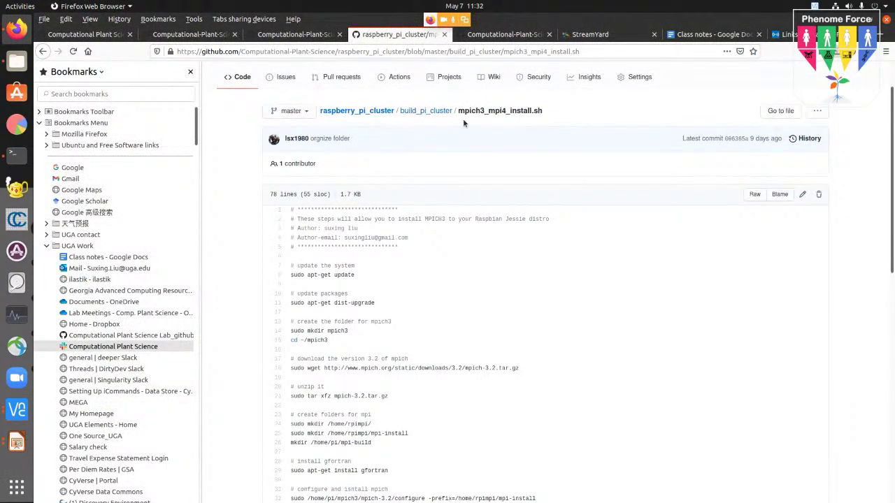
{"action": "left_click_drag", "start_coordinate": [533, 110], "coordinate": [459, 113]}
{"action": "key", "text": "ctrl+c"}
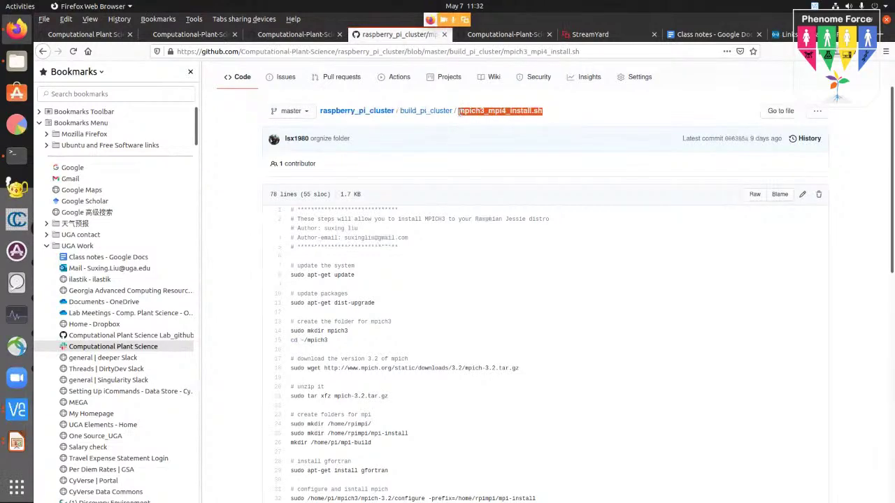
{"action": "left_click", "coordinate": [16, 410]}
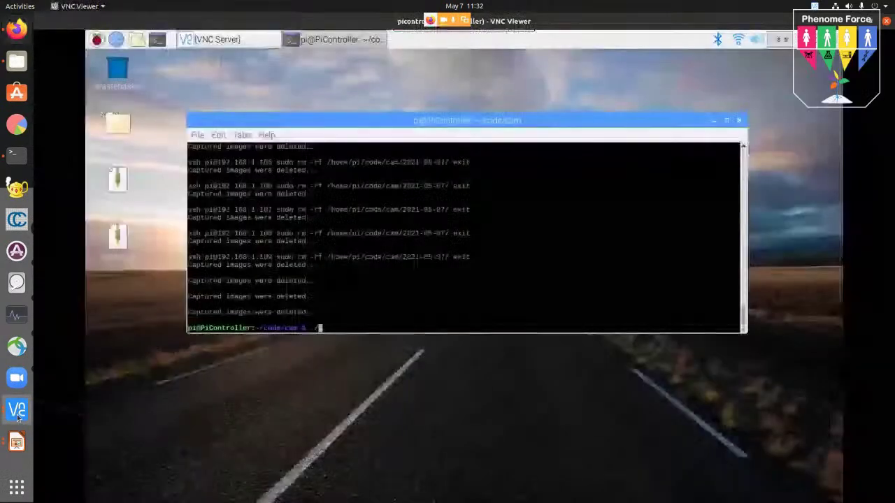
Step: Paste the script name so the Pi prompt reads ./mpich3_mpi4_install.sh, then return to GitHub
{"action": "right_click", "coordinate": [413, 304]}
{"action": "left_click", "coordinate": [441, 359]}
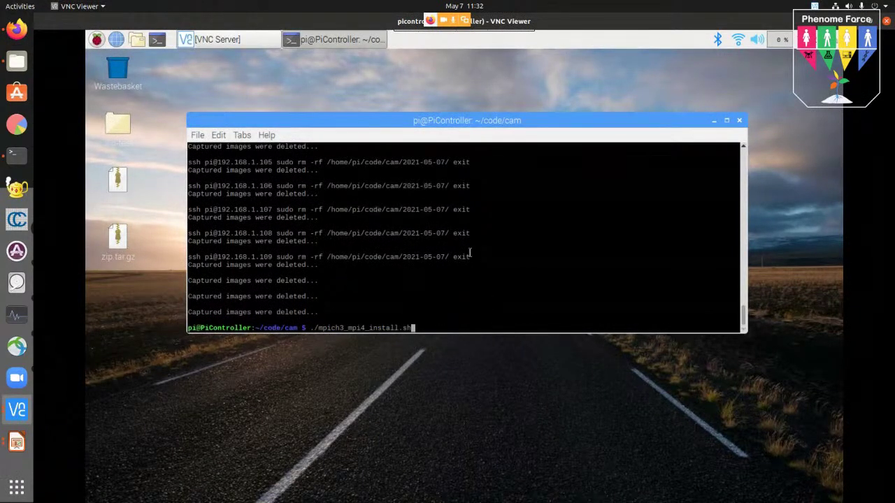
{"action": "left_click", "coordinate": [17, 28]}
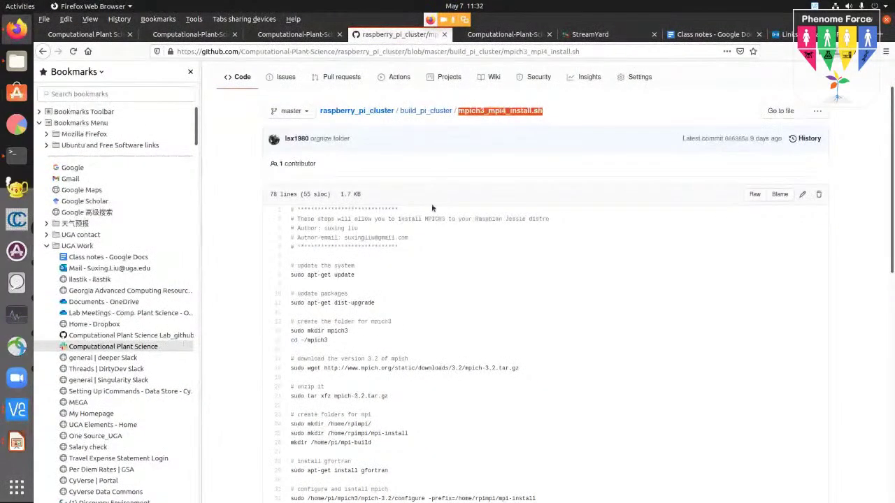
Step: From the raspberry_pi_cluster main page, read the README's SSH key and testing sections, then scroll up
{"action": "left_click", "coordinate": [342, 112]}
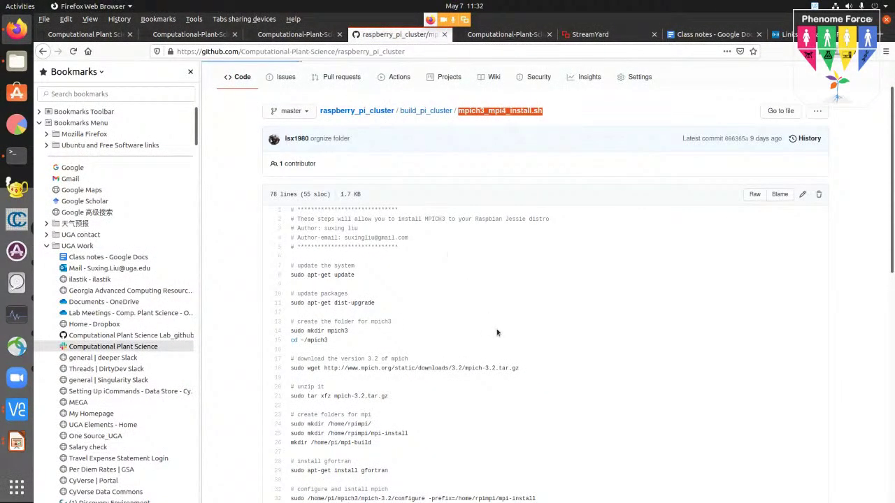
{"action": "scroll", "coordinate": [497, 334], "scroll_direction": "down", "scroll_amount": 15}
{"action": "scroll", "coordinate": [499, 336], "scroll_direction": "down", "scroll_amount": 15}
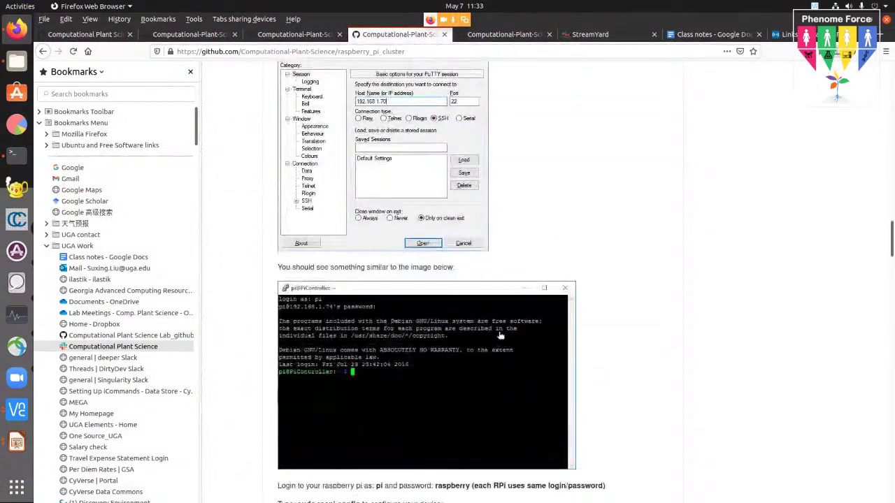
{"action": "scroll", "coordinate": [499, 336], "scroll_direction": "down", "scroll_amount": 3}
{"action": "scroll", "coordinate": [499, 336], "scroll_direction": "down", "scroll_amount": 5}
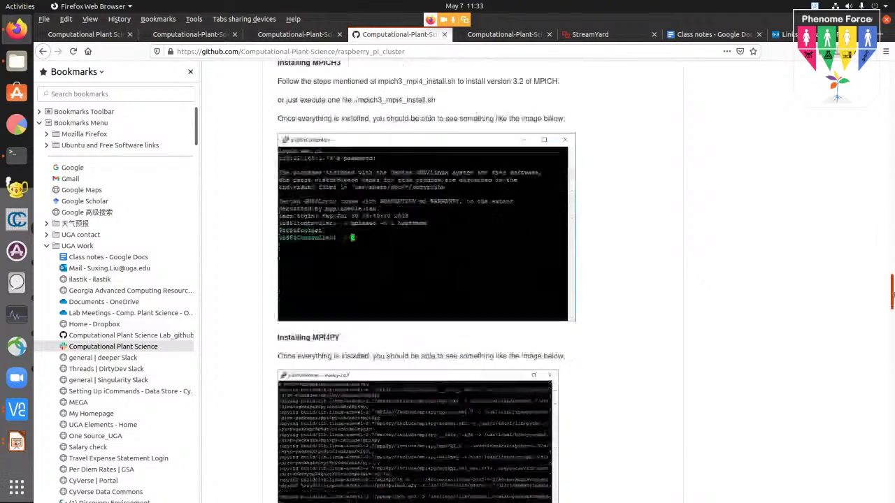
{"action": "scroll", "coordinate": [454, 318], "scroll_direction": "down", "scroll_amount": 8}
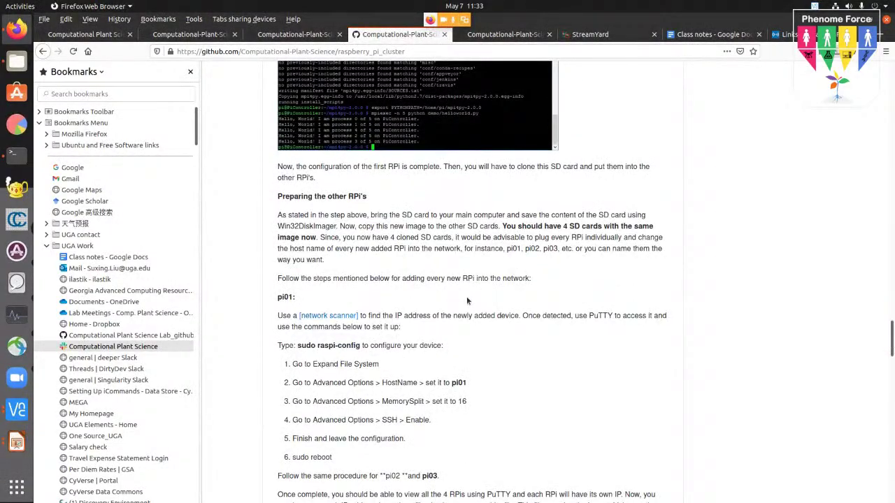
{"action": "scroll", "coordinate": [467, 300], "scroll_direction": "down", "scroll_amount": 5}
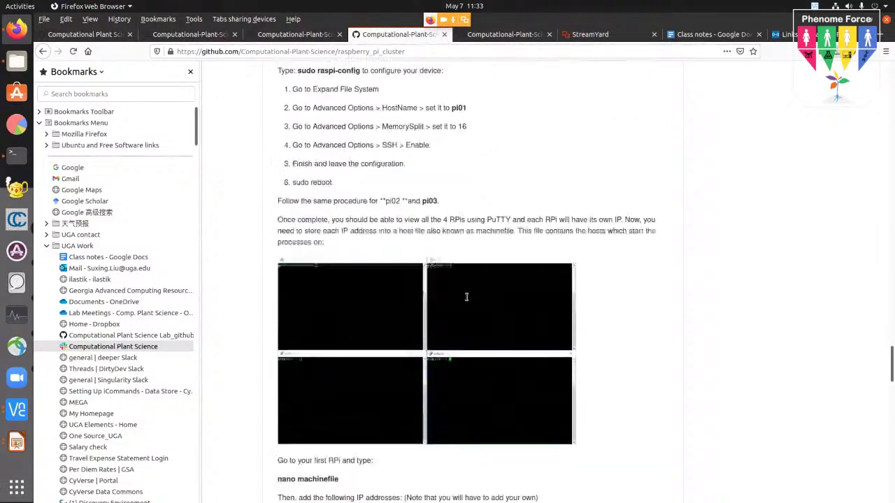
{"action": "scroll", "coordinate": [467, 296], "scroll_direction": "down", "scroll_amount": 5}
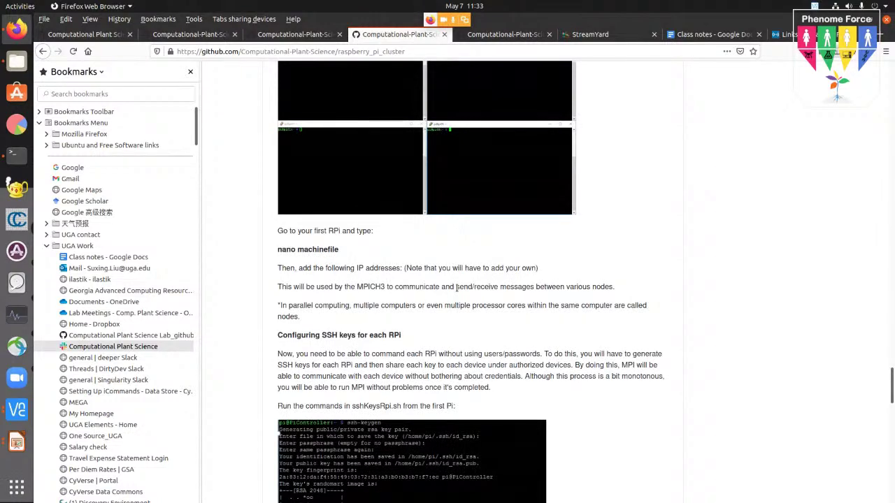
{"action": "scroll", "coordinate": [456, 287], "scroll_direction": "down", "scroll_amount": 5}
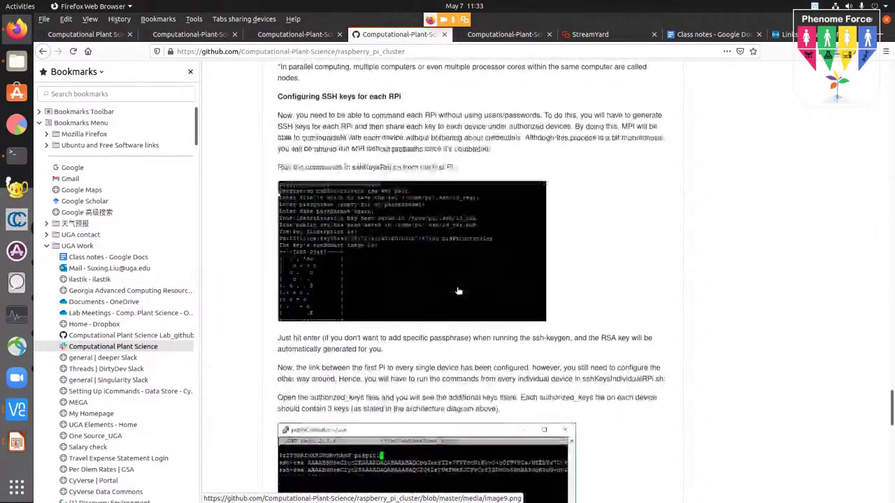
{"action": "scroll", "coordinate": [461, 289], "scroll_direction": "up", "scroll_amount": 1}
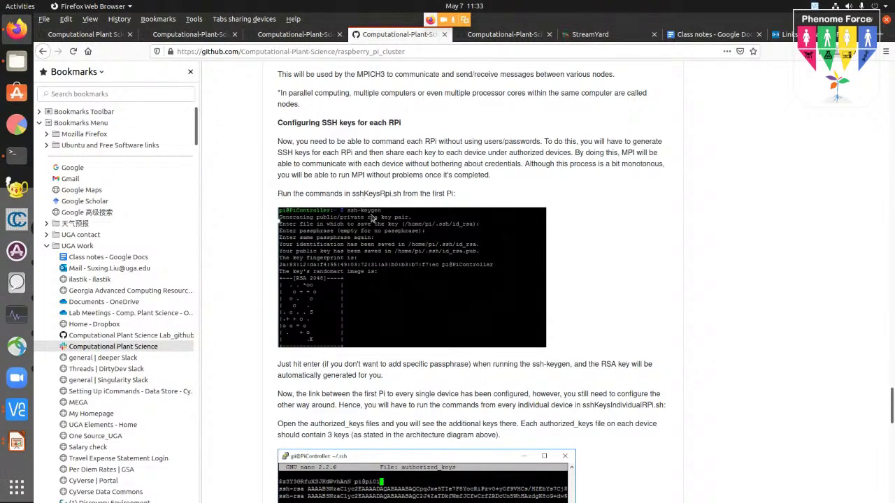
{"action": "scroll", "coordinate": [429, 362], "scroll_direction": "down", "scroll_amount": 1}
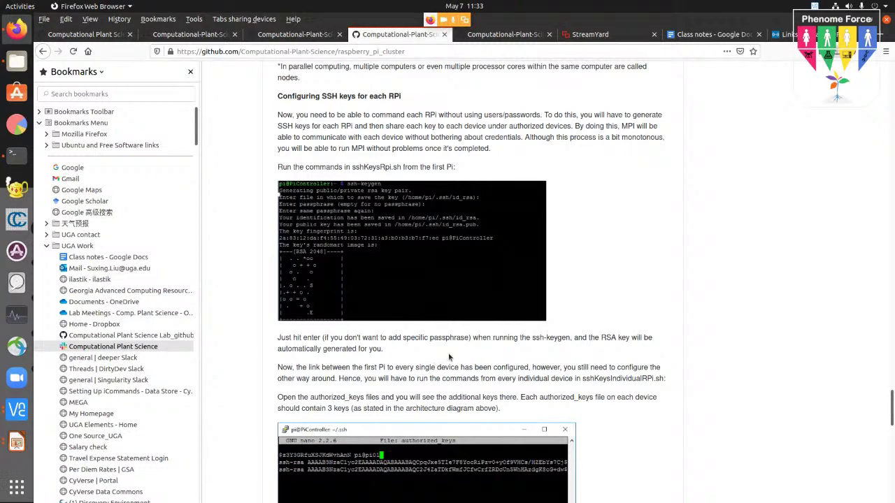
{"action": "scroll", "coordinate": [447, 358], "scroll_direction": "down", "scroll_amount": 4}
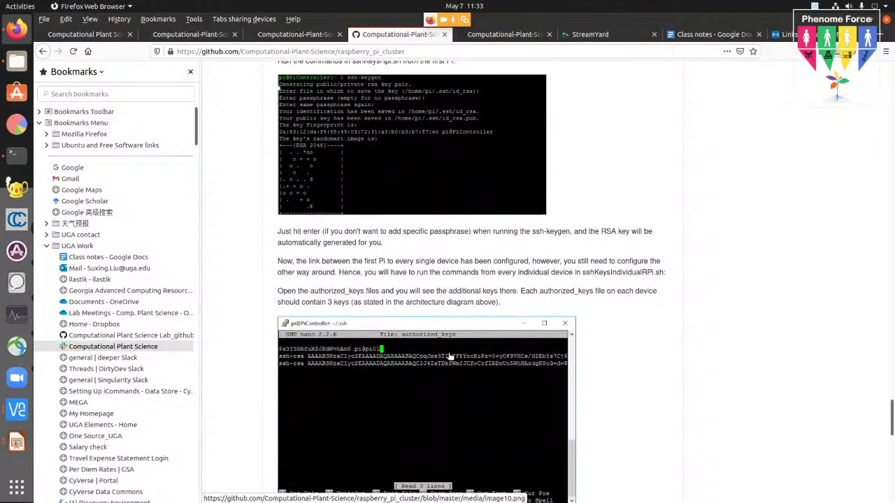
{"action": "scroll", "coordinate": [450, 356], "scroll_direction": "down", "scroll_amount": 2}
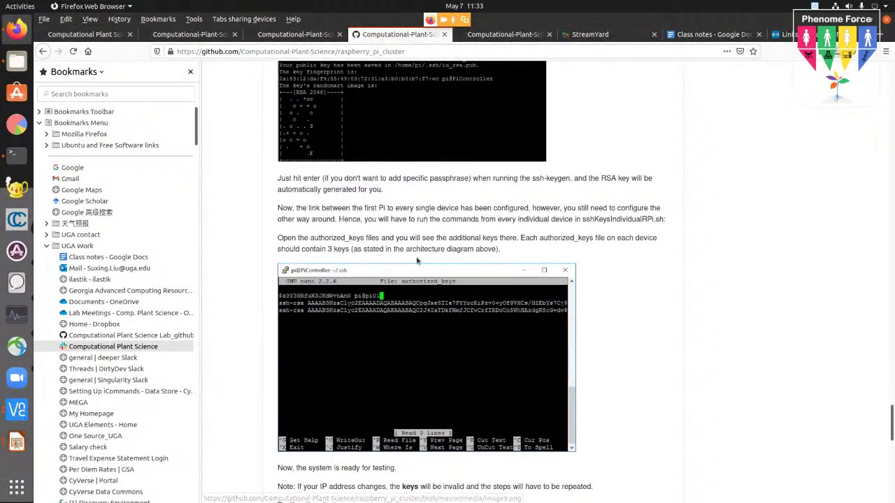
{"action": "scroll", "coordinate": [434, 220], "scroll_direction": "up", "scroll_amount": 1}
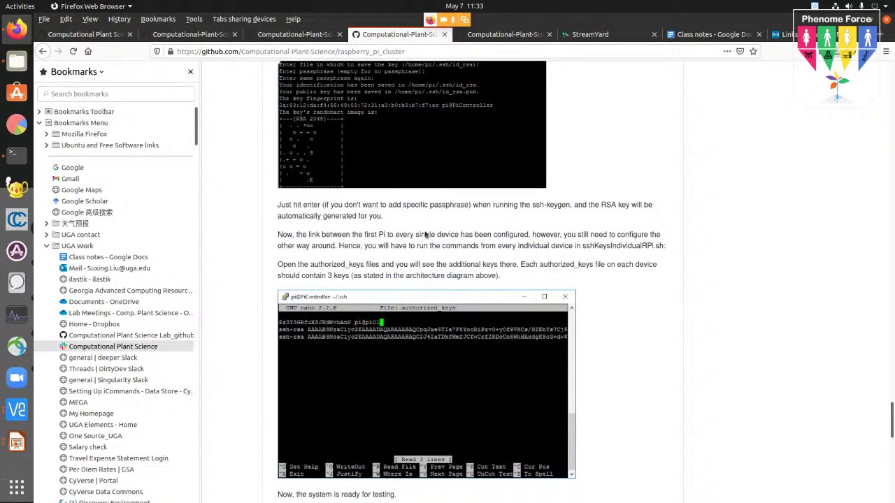
{"action": "scroll", "coordinate": [427, 238], "scroll_direction": "down", "scroll_amount": 3}
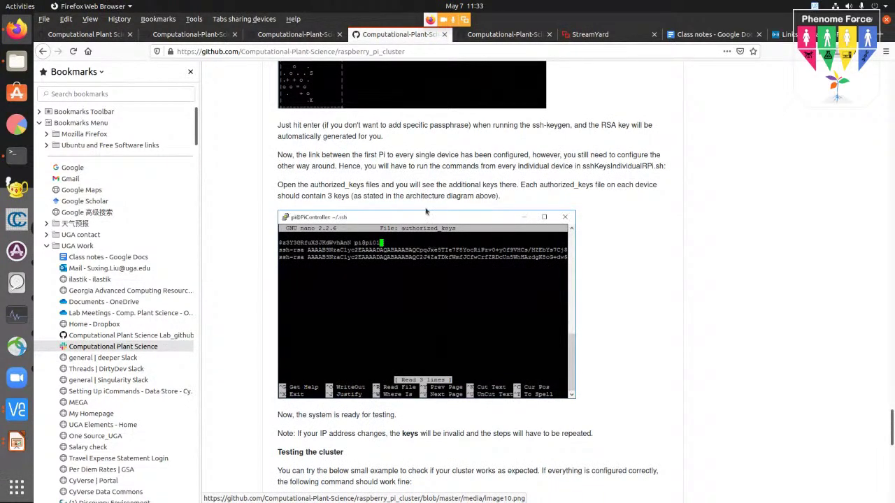
{"action": "scroll", "coordinate": [434, 224], "scroll_direction": "down", "scroll_amount": 2}
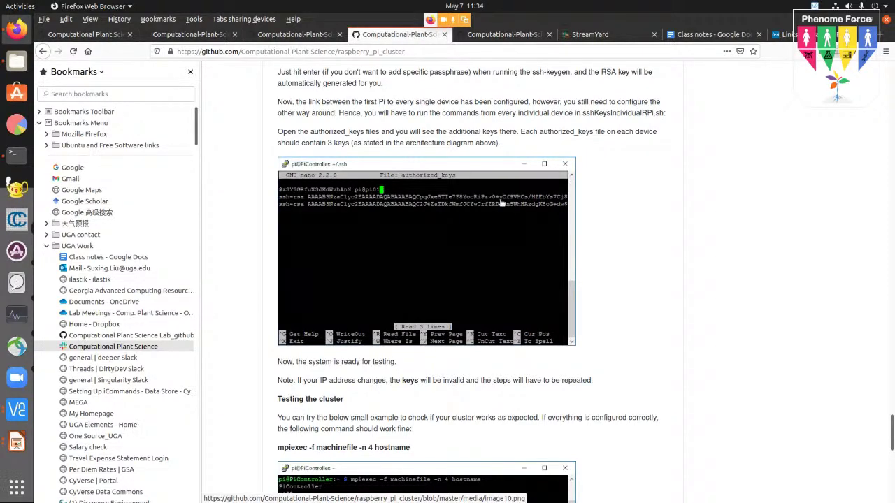
{"action": "scroll", "coordinate": [498, 214], "scroll_direction": "up", "scroll_amount": 3}
{"action": "scroll", "coordinate": [373, 222], "scroll_direction": "up", "scroll_amount": 20}
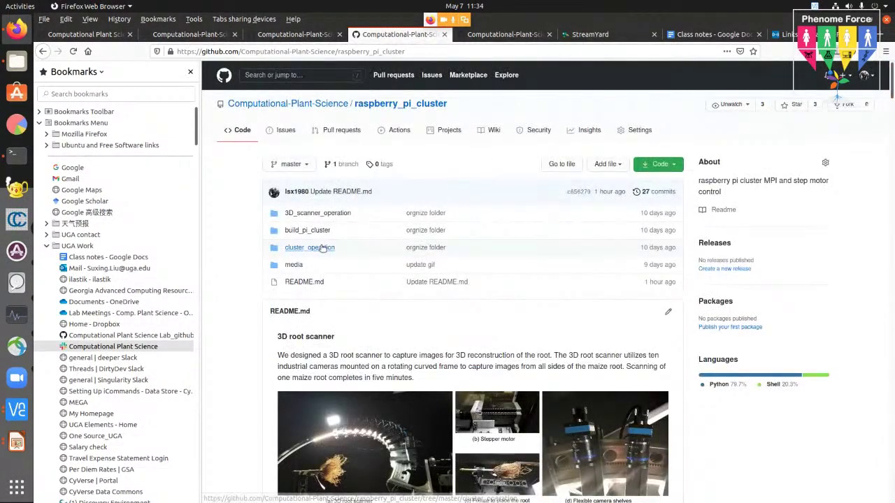
Step: Open build_pi_cluster's sshKeysIndividualRPi.sh and read its per-Pi scp and authorized_keys commands
{"action": "left_click", "coordinate": [318, 248]}
{"action": "left_click", "coordinate": [346, 165]}
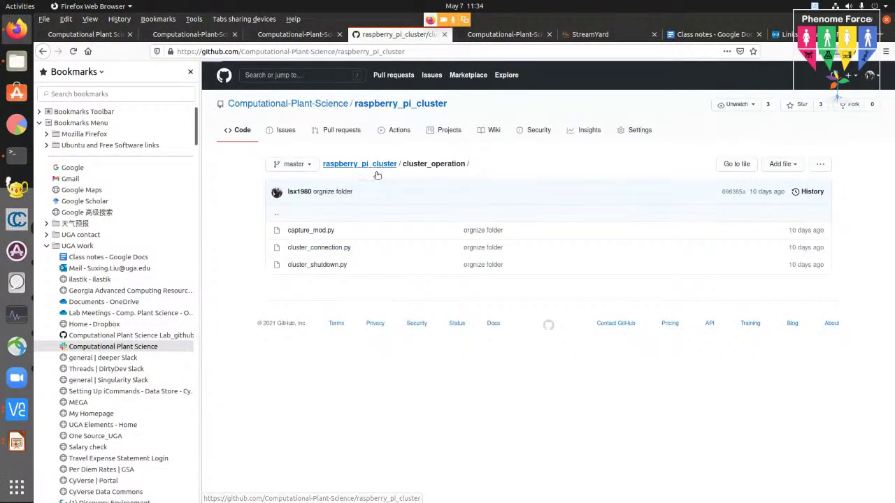
{"action": "left_click", "coordinate": [320, 232]}
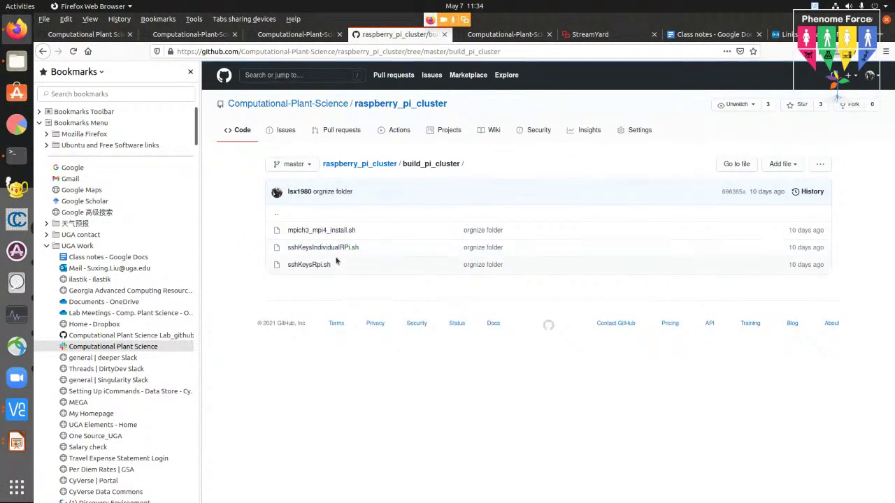
{"action": "left_click", "coordinate": [341, 248]}
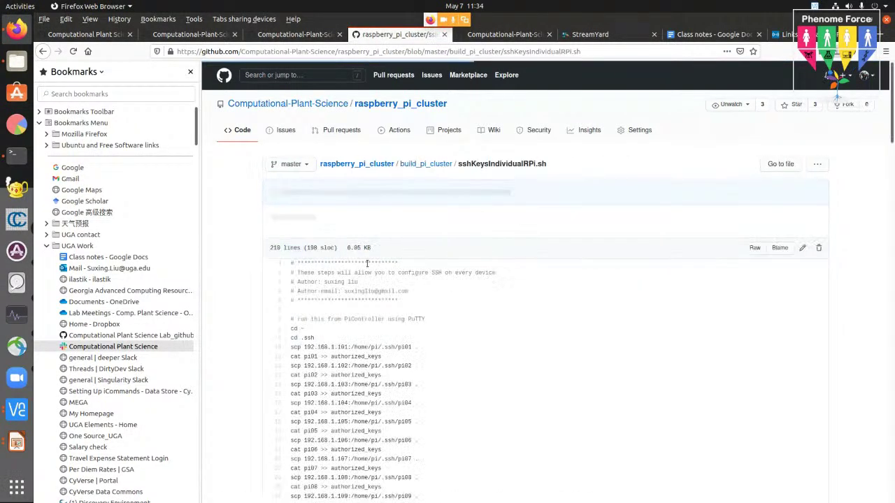
{"action": "scroll", "coordinate": [434, 324], "scroll_direction": "down", "scroll_amount": 3}
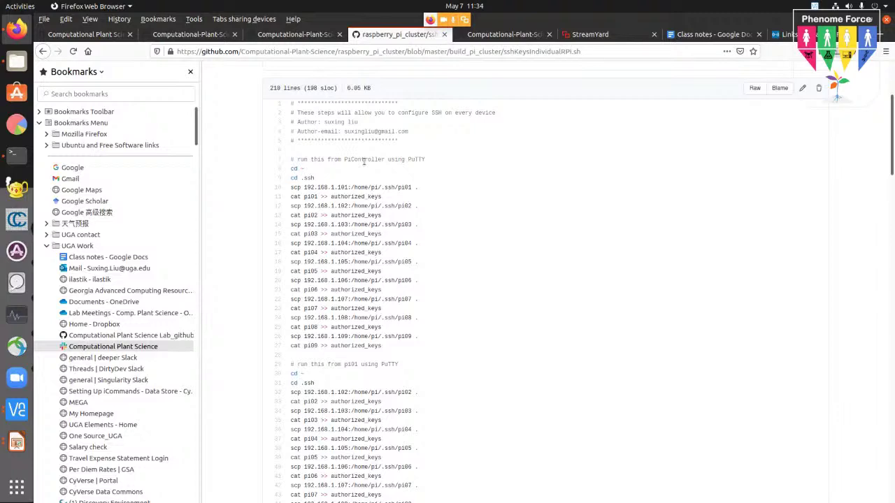
{"action": "scroll", "coordinate": [418, 301], "scroll_direction": "down", "scroll_amount": 5}
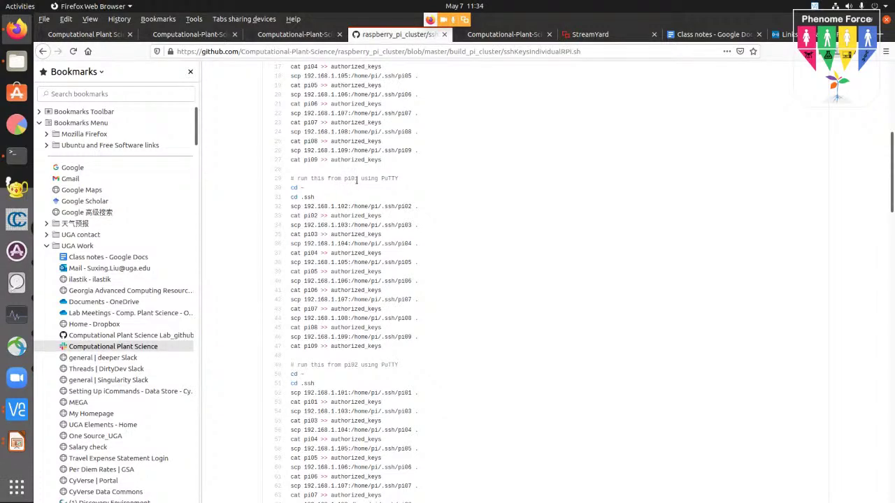
{"action": "left_click", "coordinate": [23, 415]}
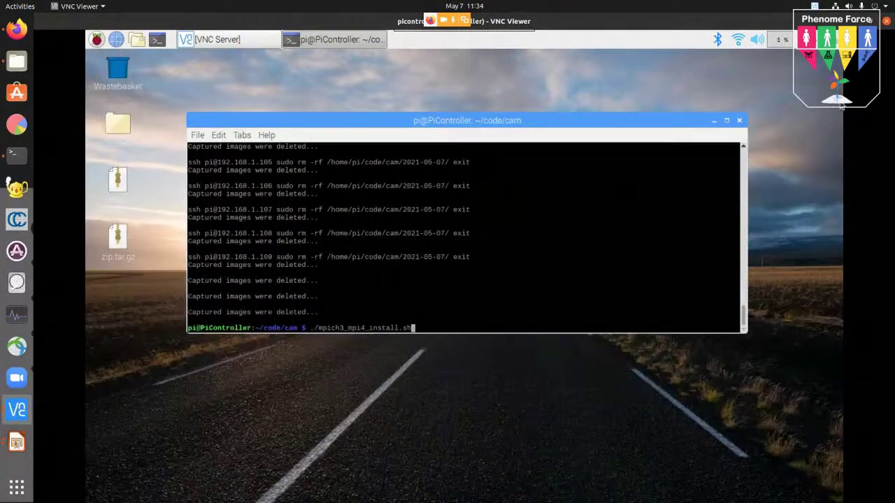
Step: Close the PiController session and connect to pi01 at address 192.168.1.101
{"action": "left_click", "coordinate": [886, 23]}
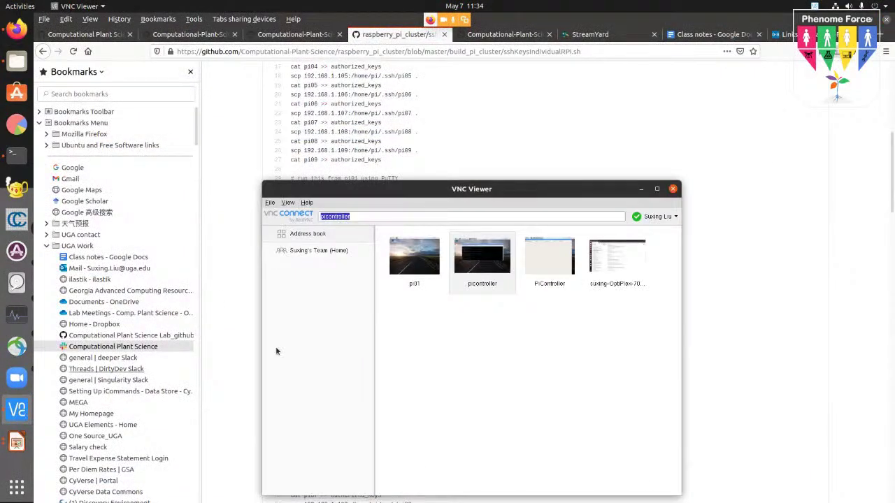
{"action": "left_click", "coordinate": [378, 217]}
{"action": "left_click_drag", "start_coordinate": [363, 218], "coordinate": [323, 215]}
{"action": "type", "text": "13"}
{"action": "type", "text": "2.16"}
{"action": "type", "text": "8.1.101"}
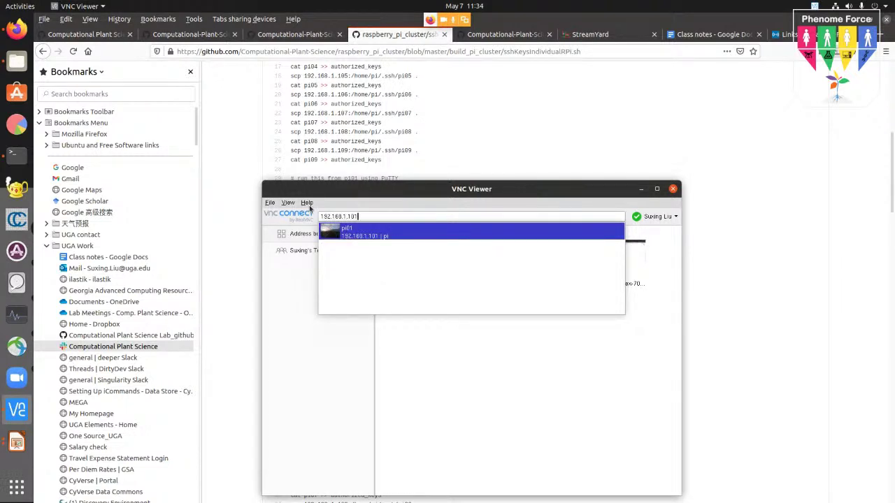
{"action": "left_click", "coordinate": [349, 230]}
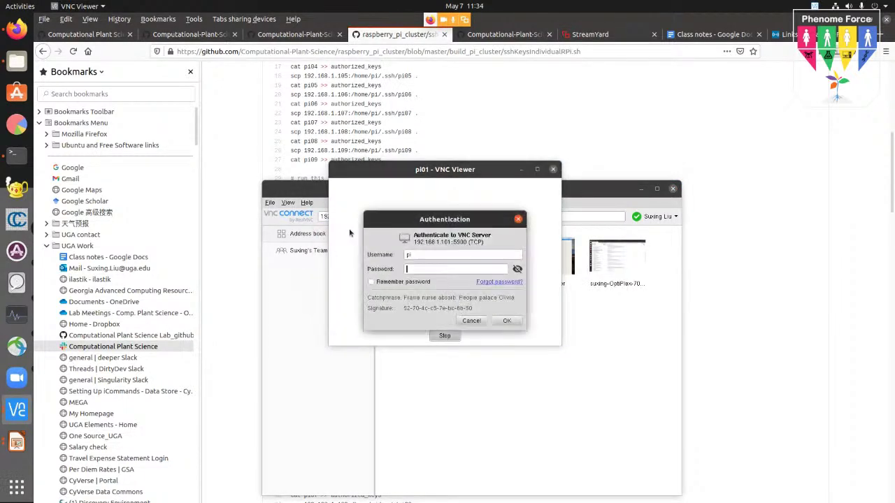
Step: Log in to pi01 with its password, dismiss the default-password warning, and close the session
{"action": "left_click", "coordinate": [504, 321]}
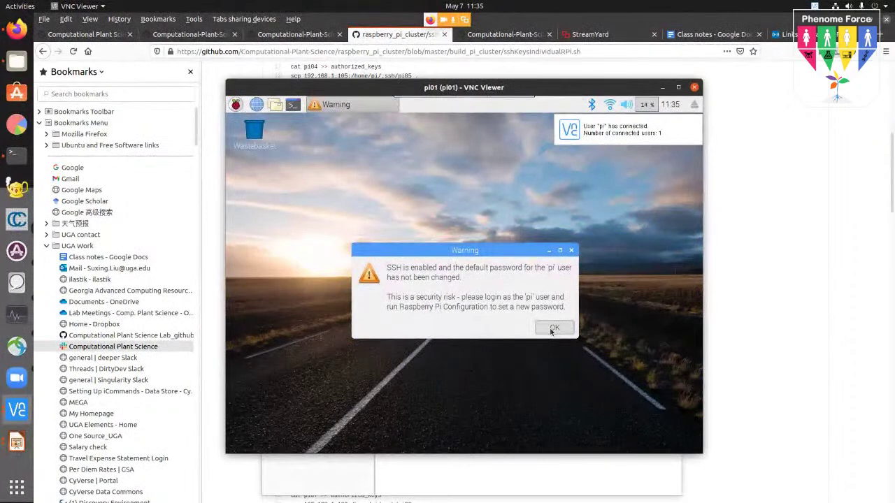
{"action": "left_click", "coordinate": [552, 327]}
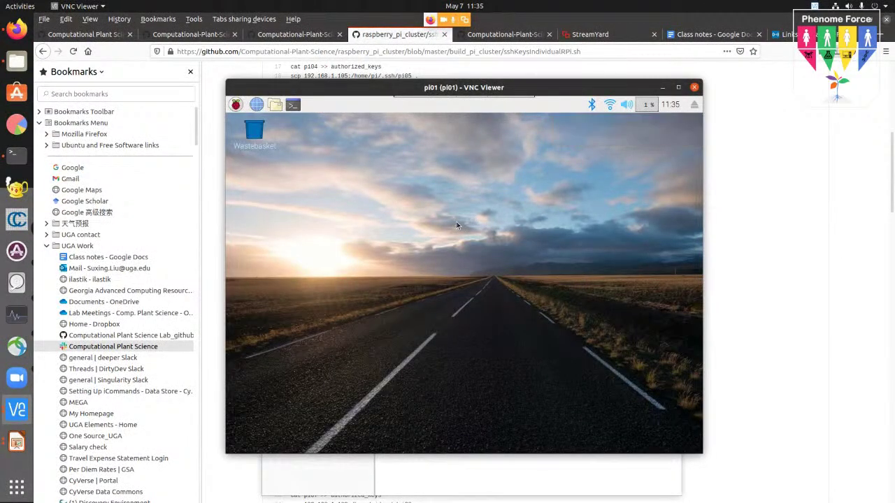
{"action": "left_click", "coordinate": [694, 87]}
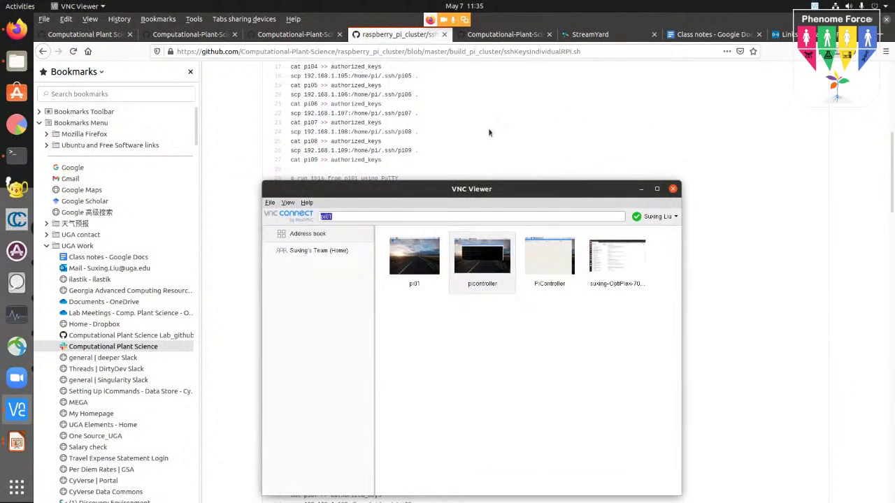
{"action": "left_click", "coordinate": [489, 131]}
{"action": "scroll", "coordinate": [395, 223], "scroll_direction": "up", "scroll_amount": 2}
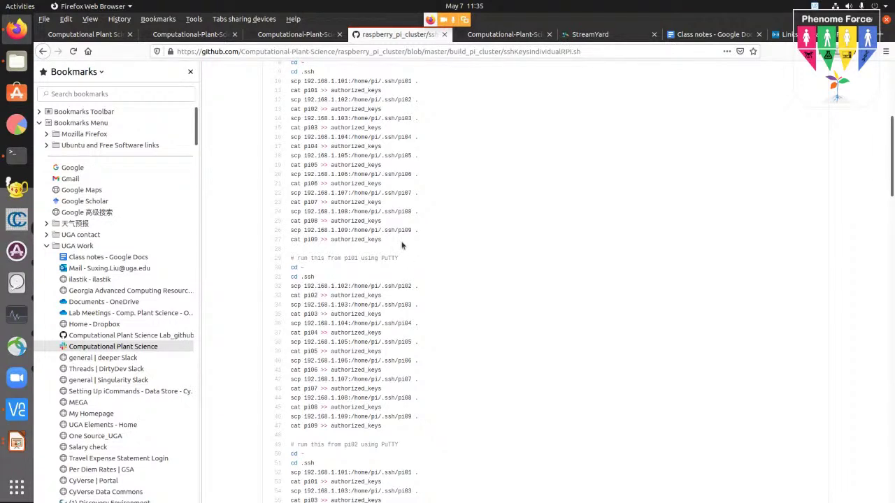
{"action": "scroll", "coordinate": [402, 245], "scroll_direction": "up", "scroll_amount": 1}
{"action": "scroll", "coordinate": [403, 245], "scroll_direction": "down", "scroll_amount": 1}
{"action": "scroll", "coordinate": [403, 241], "scroll_direction": "down", "scroll_amount": 2}
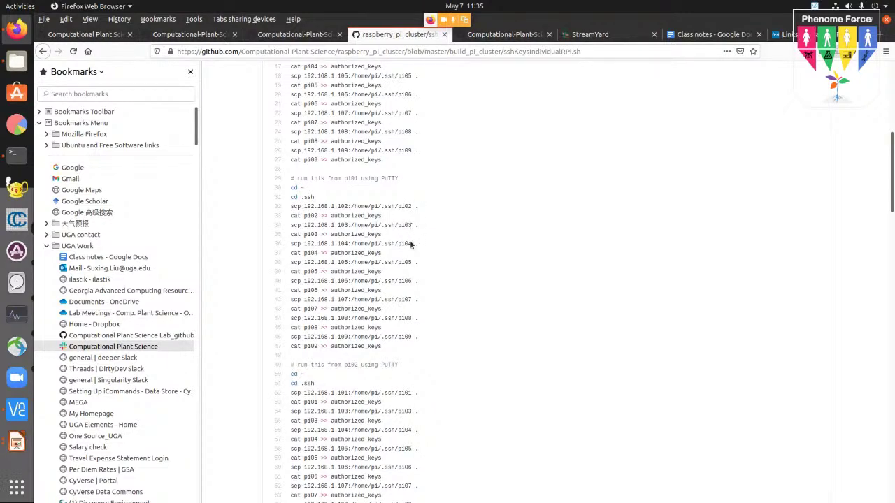
{"action": "scroll", "coordinate": [412, 334], "scroll_direction": "down", "scroll_amount": 3}
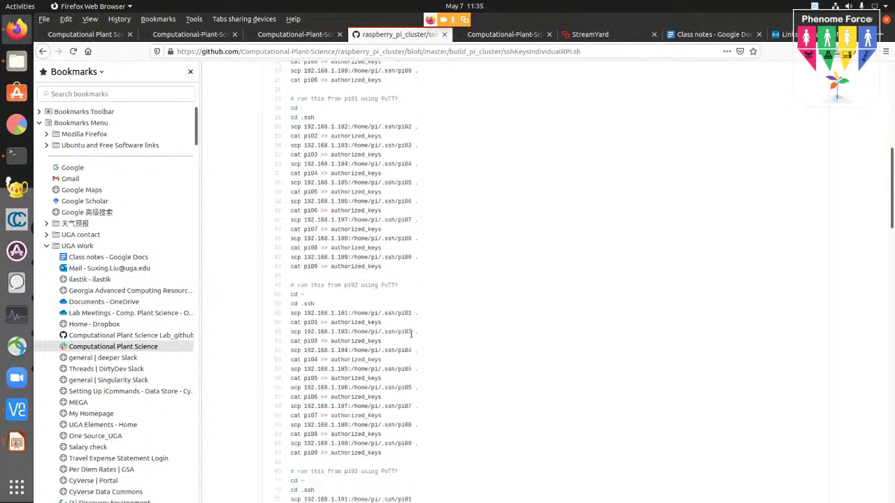
{"action": "scroll", "coordinate": [413, 316], "scroll_direction": "down", "scroll_amount": 2}
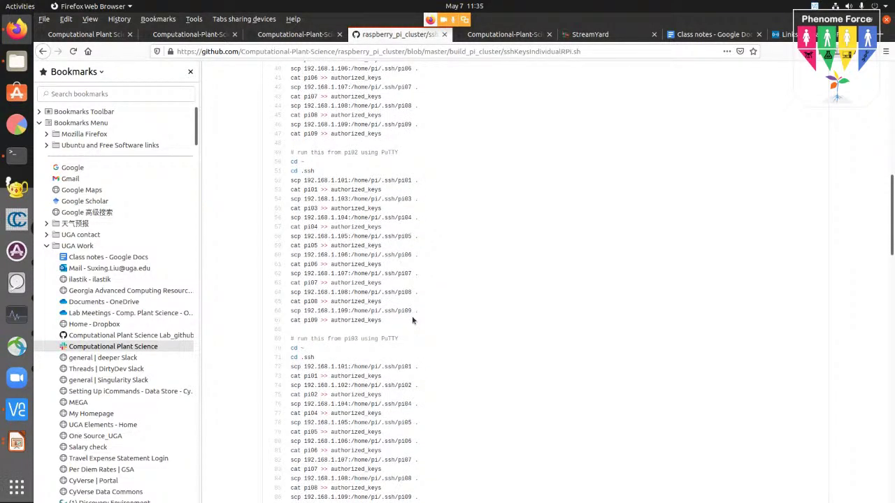
{"action": "scroll", "coordinate": [412, 318], "scroll_direction": "down", "scroll_amount": 3}
{"action": "scroll", "coordinate": [412, 316], "scroll_direction": "down", "scroll_amount": 1}
{"action": "left_click_drag", "start_coordinate": [892, 273], "coordinate": [892, 122]}
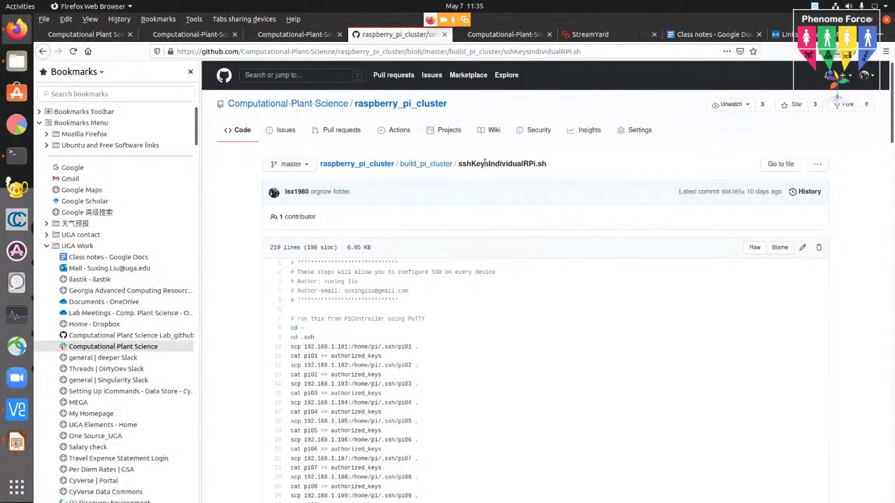
Step: Return to the raspberry_pi_cluster README and scroll to the mpiexec helloworld.py test output
{"action": "left_click", "coordinate": [423, 165]}
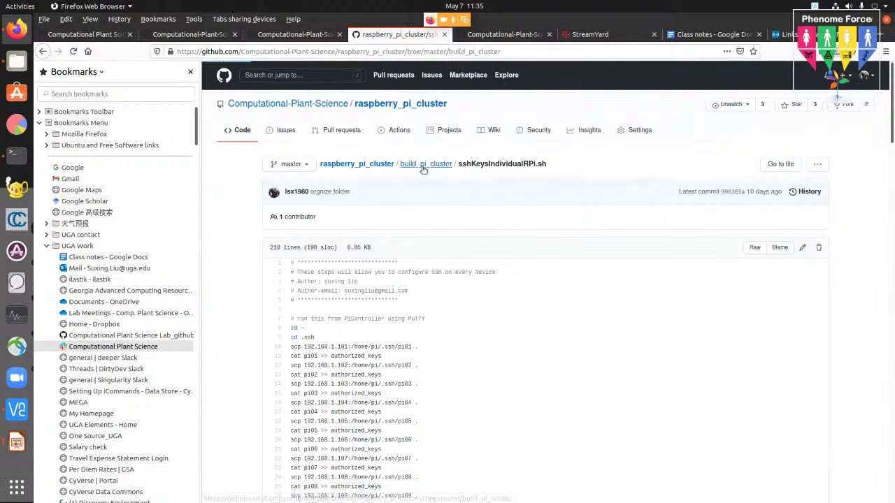
{"action": "left_click", "coordinate": [383, 165]}
{"action": "scroll", "coordinate": [480, 337], "scroll_direction": "down", "scroll_amount": 10}
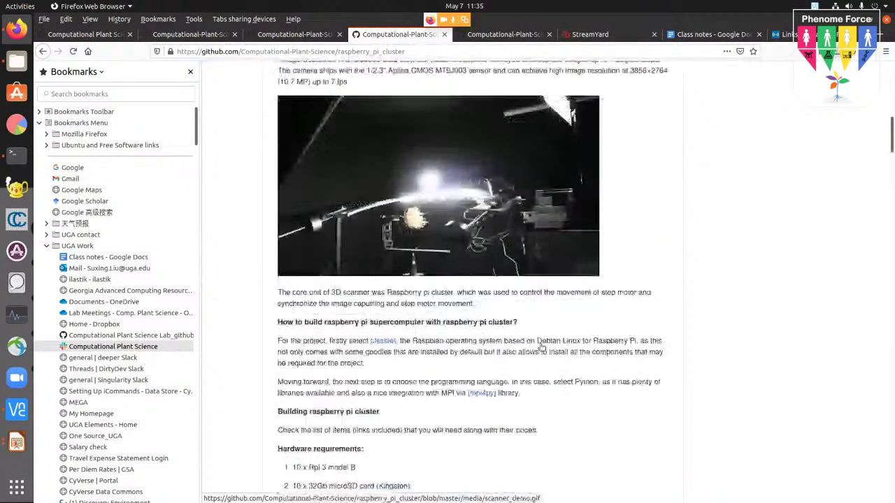
{"action": "scroll", "coordinate": [480, 338], "scroll_direction": "down", "scroll_amount": 15}
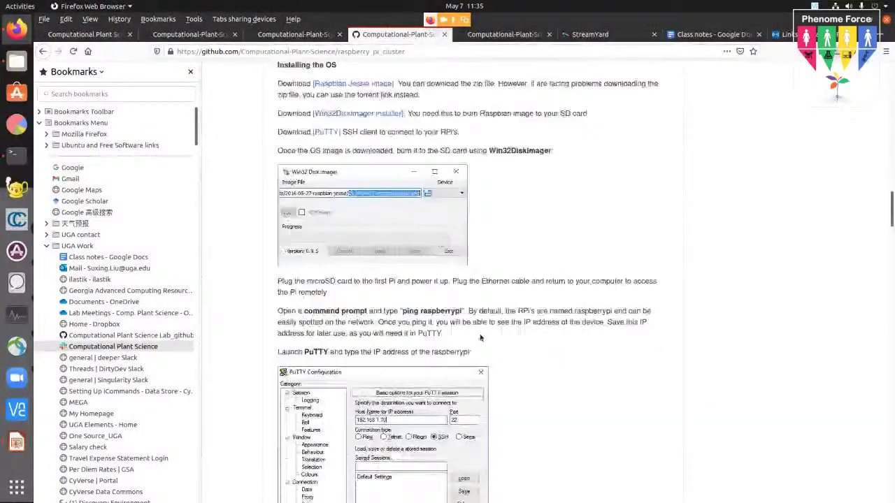
{"action": "scroll", "coordinate": [480, 338], "scroll_direction": "down", "scroll_amount": 15}
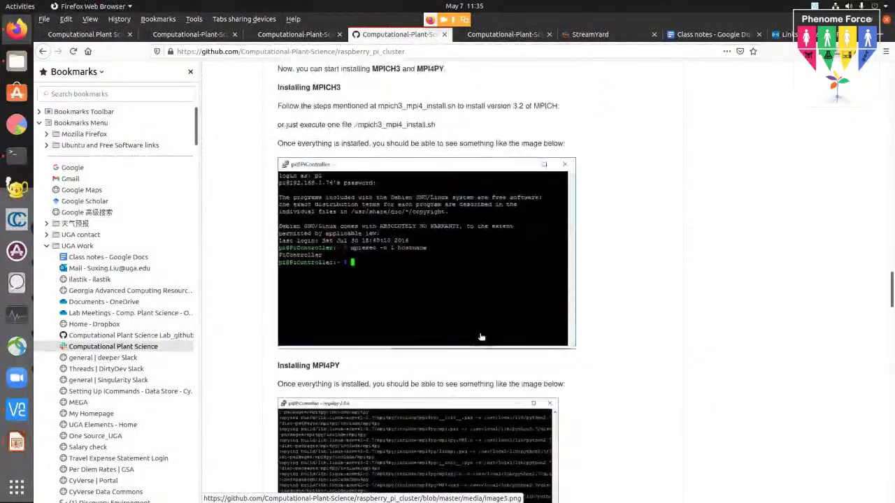
{"action": "scroll", "coordinate": [480, 337], "scroll_direction": "down", "scroll_amount": 15}
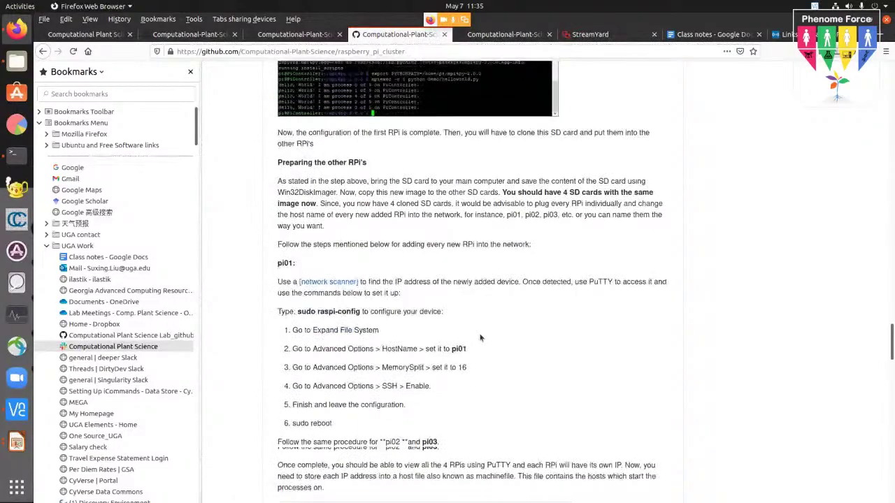
{"action": "scroll", "coordinate": [480, 338], "scroll_direction": "down", "scroll_amount": 12}
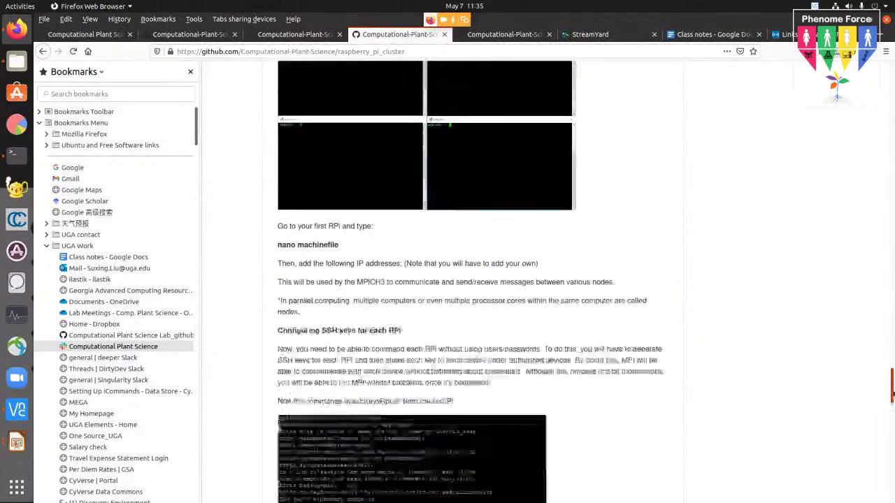
{"action": "scroll", "coordinate": [469, 288], "scroll_direction": "down", "scroll_amount": 10}
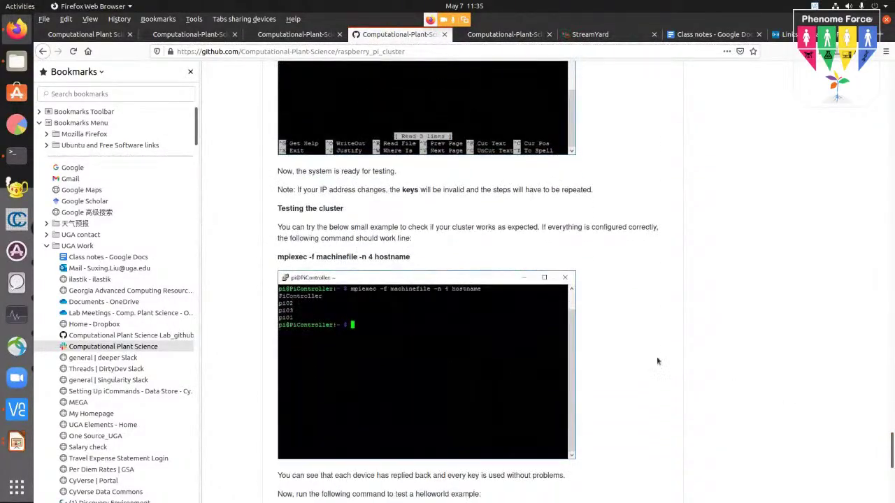
{"action": "scroll", "coordinate": [461, 290], "scroll_direction": "down", "scroll_amount": 2}
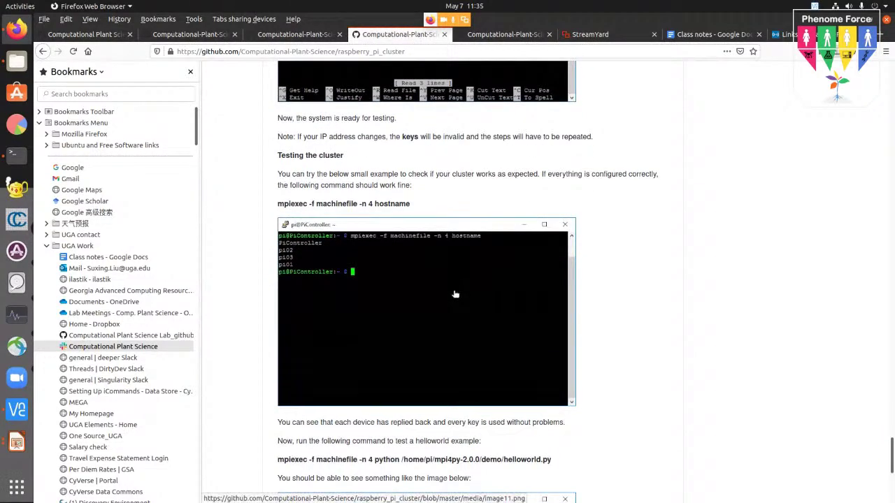
{"action": "scroll", "coordinate": [455, 294], "scroll_direction": "down", "scroll_amount": 6}
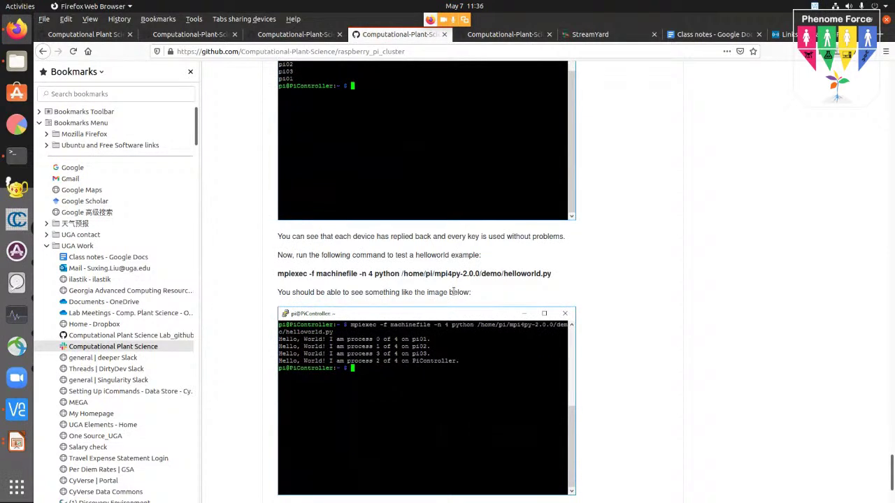
{"action": "scroll", "coordinate": [453, 292], "scroll_direction": "down", "scroll_amount": 2}
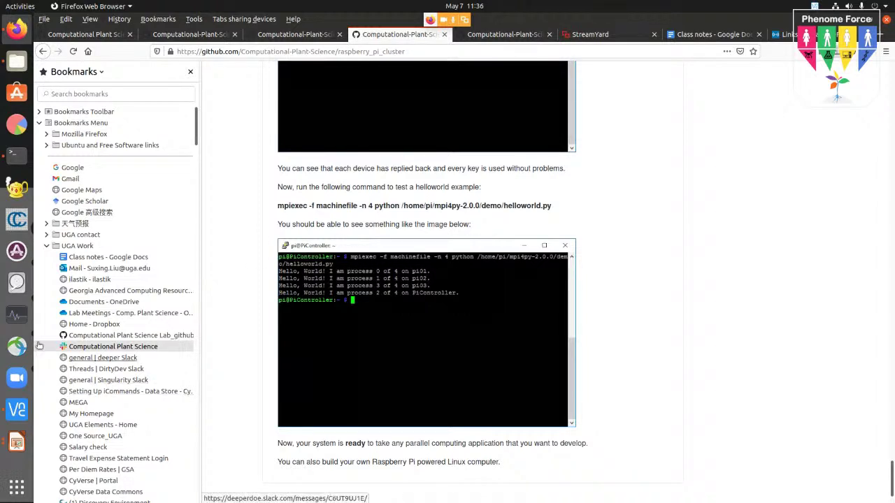
Step: Launch VNC Viewer and connect to the picontroller desktop
{"action": "left_click", "coordinate": [18, 163]}
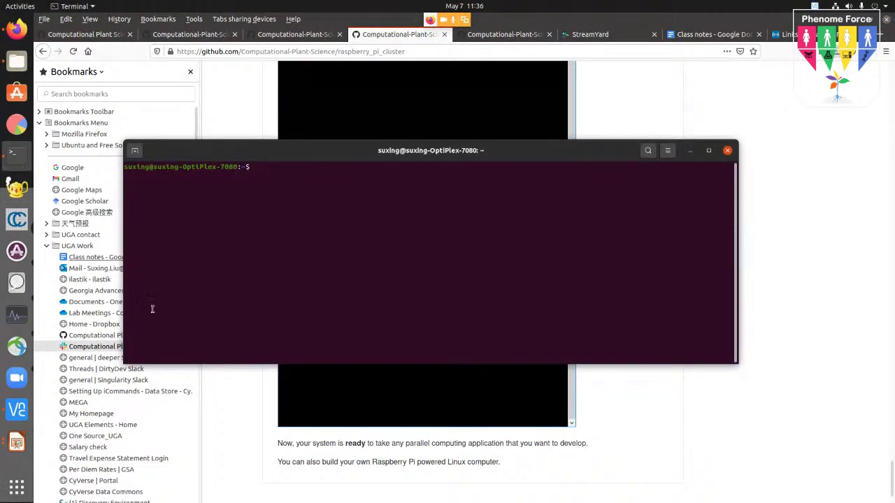
{"action": "left_click", "coordinate": [77, 328]}
{"action": "left_click", "coordinate": [17, 410]}
{"action": "right_click", "coordinate": [464, 273]}
{"action": "left_click", "coordinate": [473, 276]}
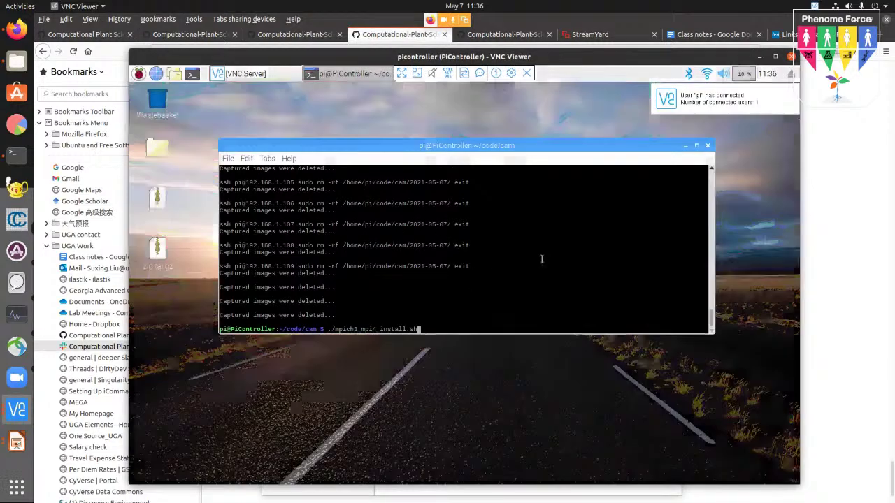
Step: Abort the pending install command with Ctrl+C and clear the Pi terminal
{"action": "key", "text": "ctrl+c"}
{"action": "type", "text": "c"}
{"action": "type", "text": "lear"}
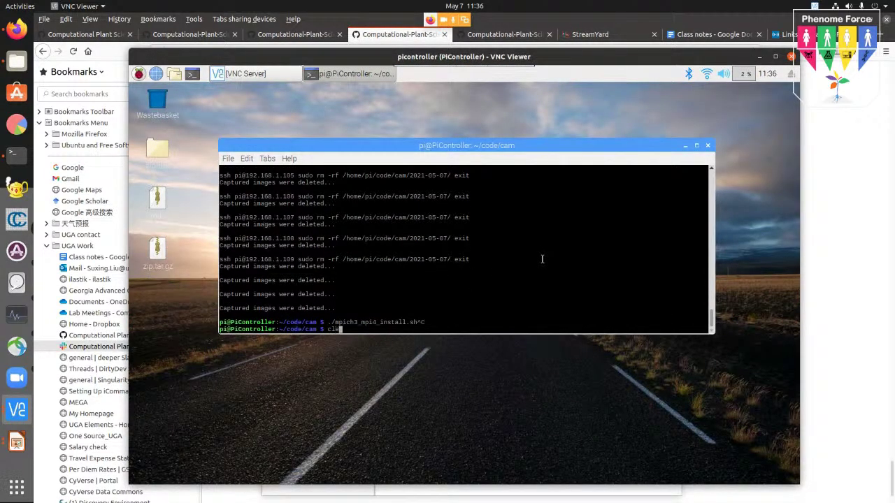
{"action": "key", "text": "Return"}
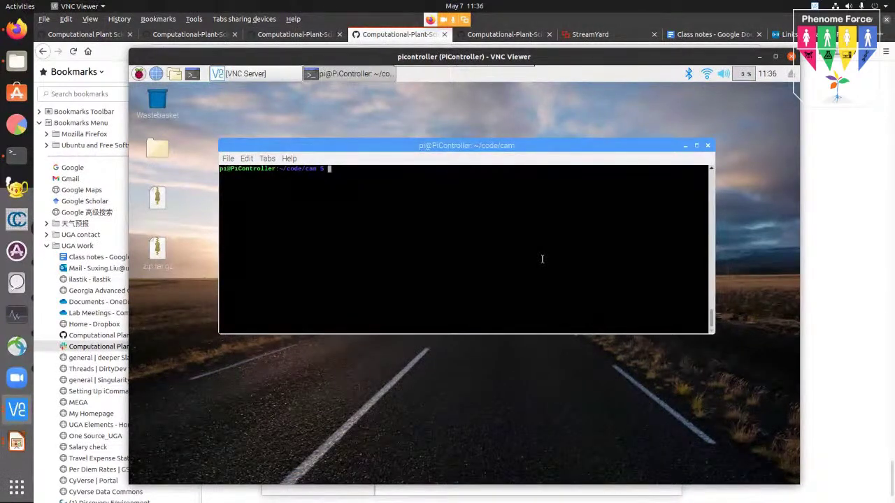
Step: Browse the Pi file manager to /home/pi/code/cam, then bring the terminal forward
{"action": "left_click", "coordinate": [174, 74]}
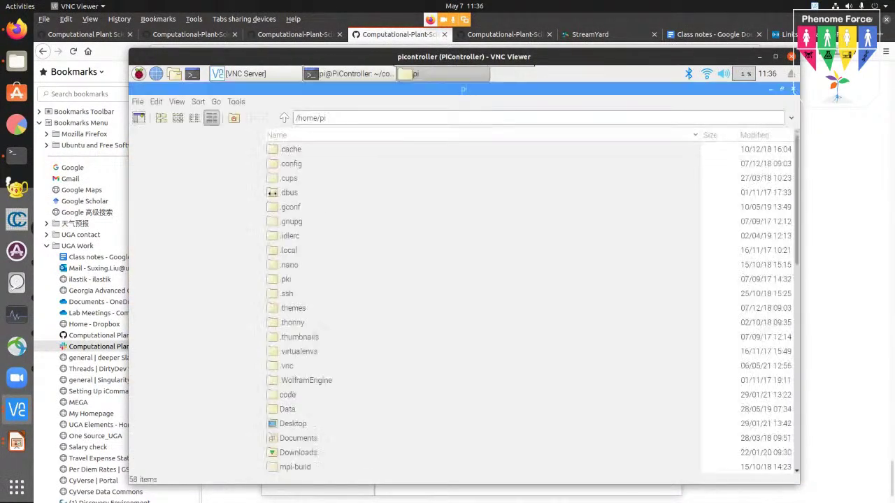
{"action": "double_click", "coordinate": [297, 398]}
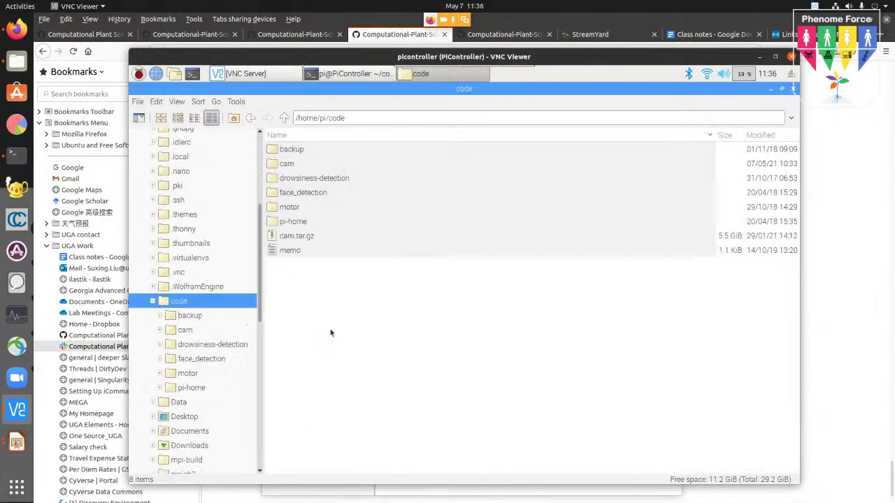
{"action": "double_click", "coordinate": [318, 168]}
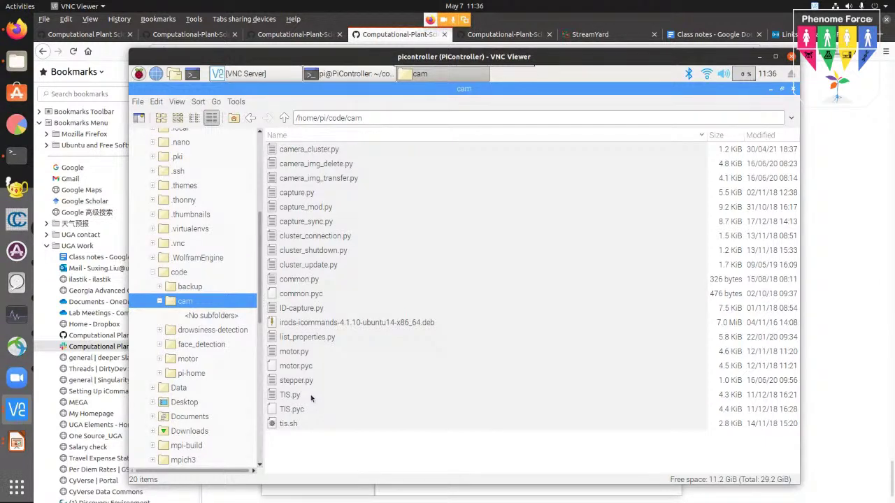
{"action": "left_click", "coordinate": [350, 75]}
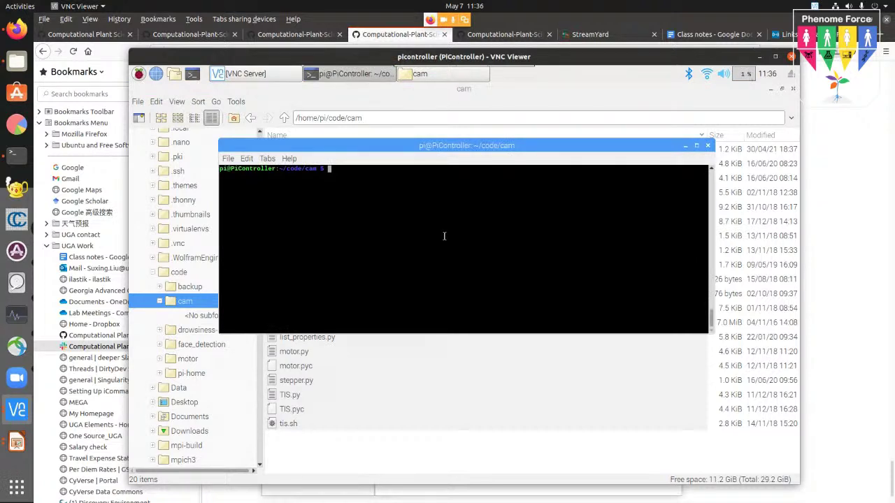
Step: Run python cluster_connection.py in the Pi terminal, showing hosts 192.168.1.101–109 connected
{"action": "left_click_drag", "start_coordinate": [384, 146], "coordinate": [561, 164]}
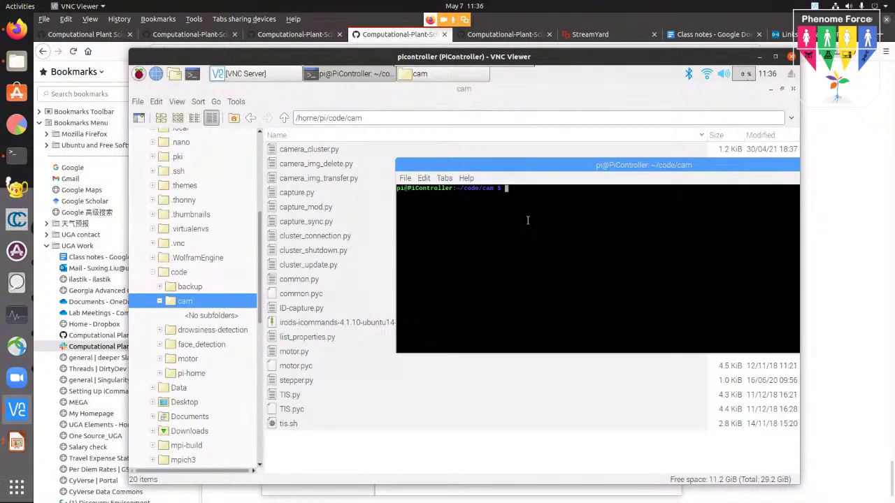
{"action": "type", "text": "python cluster c"}
{"action": "key", "text": "Tab"}
{"action": "key", "text": "Return"}
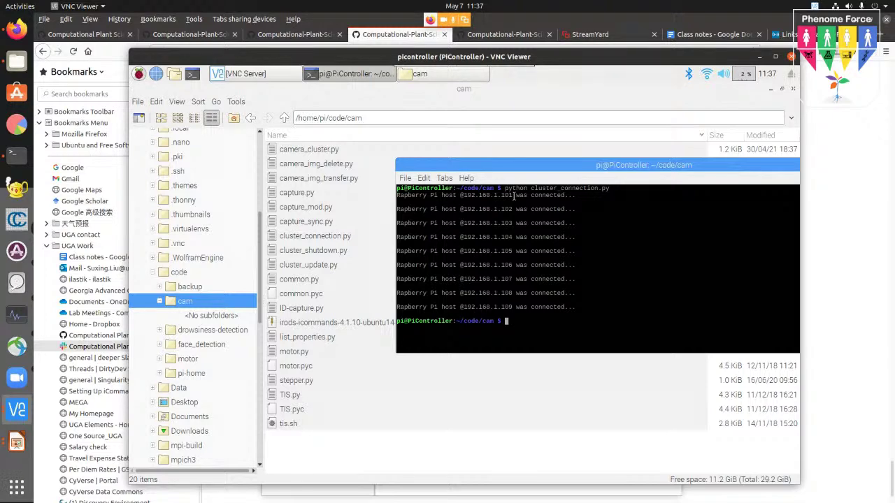
{"action": "left_click", "coordinate": [555, 162]}
{"action": "left_click_drag", "start_coordinate": [555, 163], "coordinate": [501, 159]}
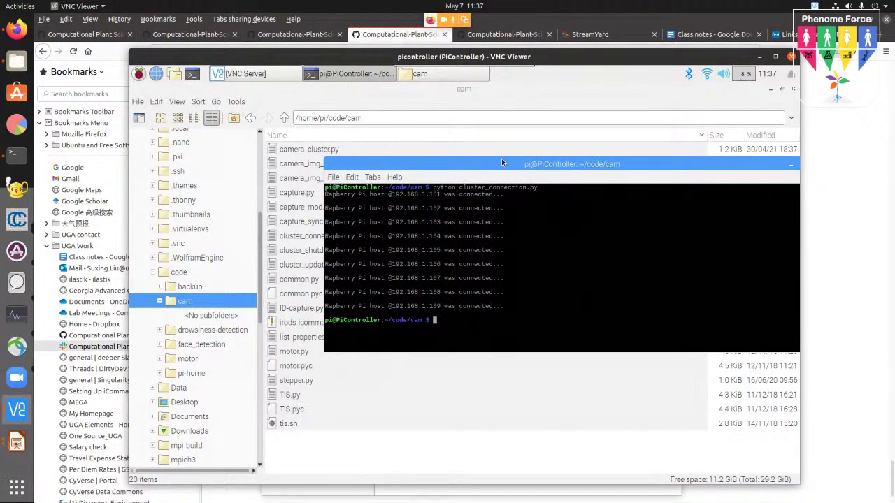
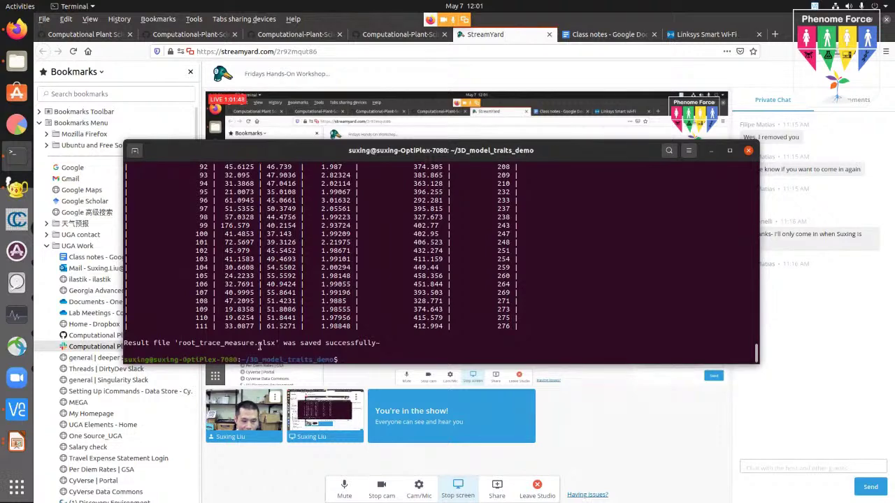
Step: Browse to cross_section_scan/analysis_result, preview the GIF, then open root_trace_measure.xlsx in Calc
{"action": "left_click", "coordinate": [16, 62]}
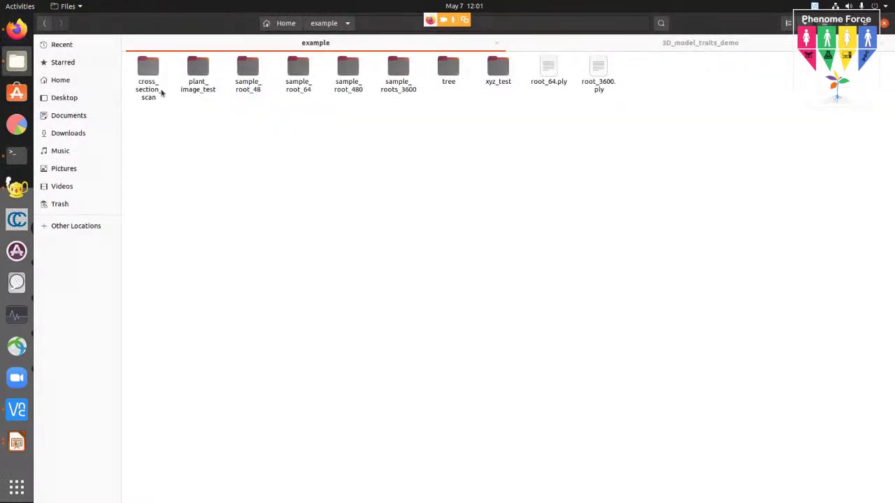
{"action": "double_click", "coordinate": [149, 77]}
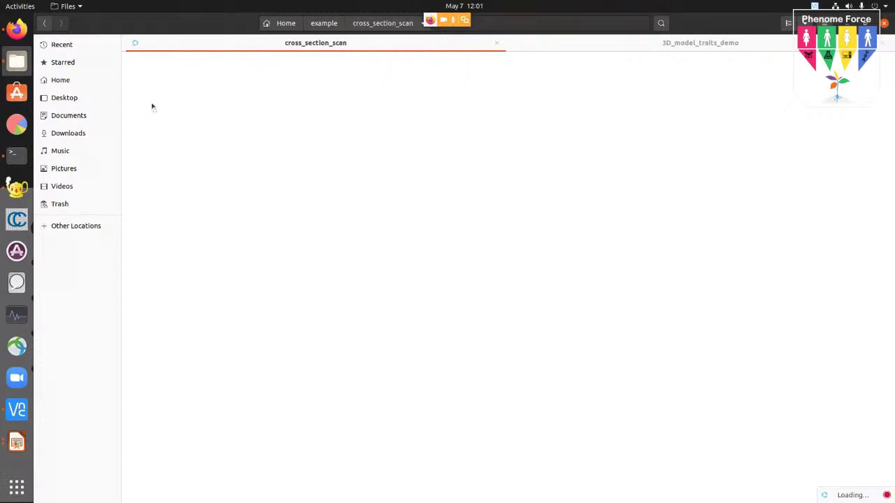
{"action": "double_click", "coordinate": [148, 78]}
{"action": "double_click", "coordinate": [165, 88]}
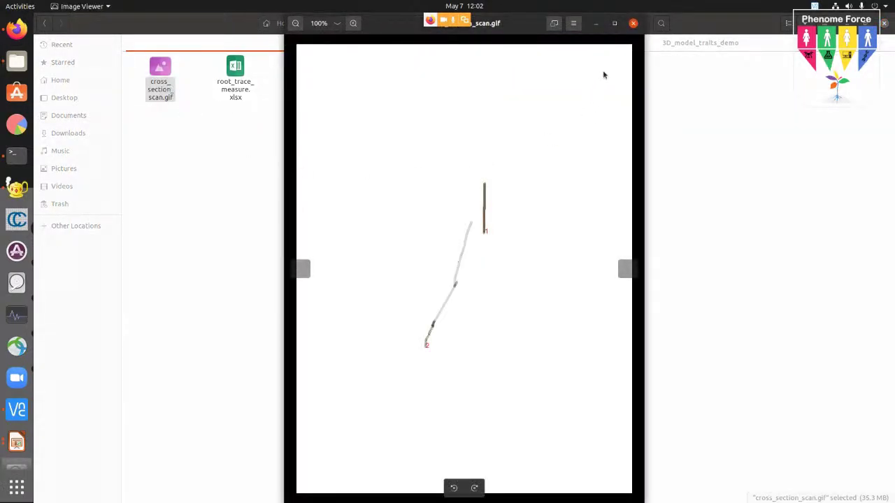
{"action": "left_click", "coordinate": [633, 23]}
{"action": "double_click", "coordinate": [235, 77]}
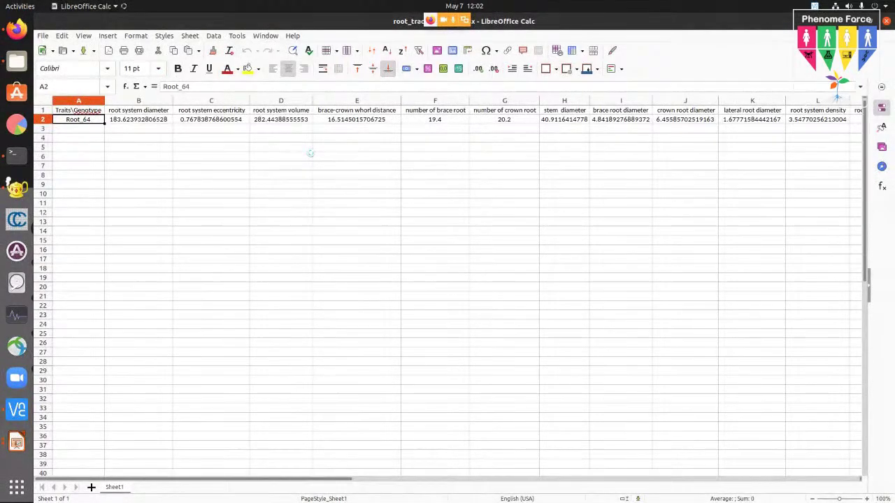
Step: Read Root_64's trait values across row 2, including whorl distance and root counts, then close Calc
{"action": "key", "text": "Right"}
{"action": "key", "text": "Right"}
{"action": "key", "text": "Right"}
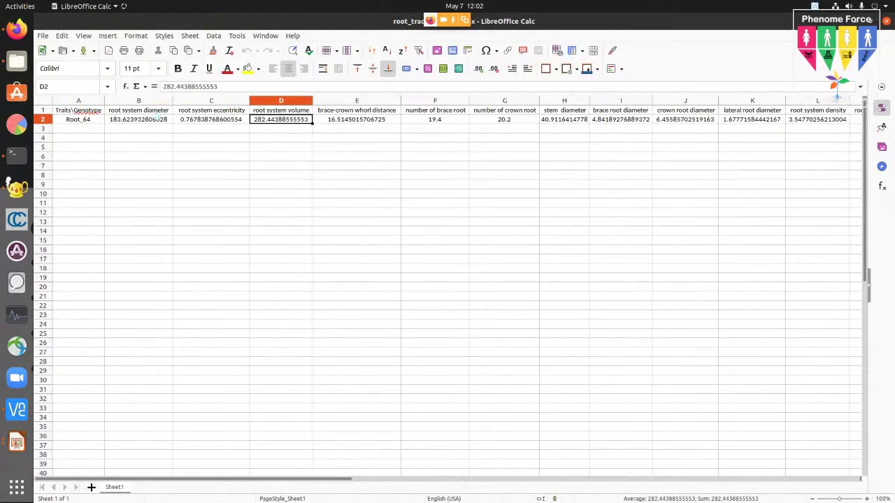
{"action": "key", "text": "Right"}
{"action": "key", "text": "Right"}
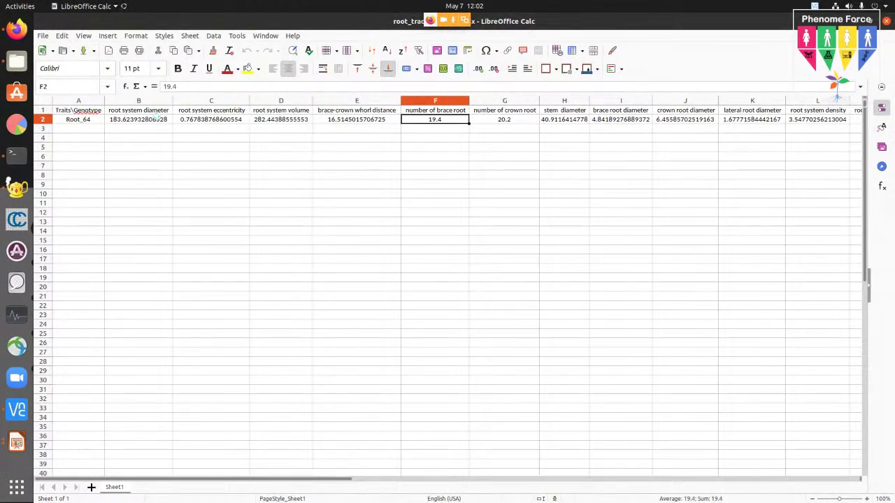
{"action": "key", "text": "Right"}
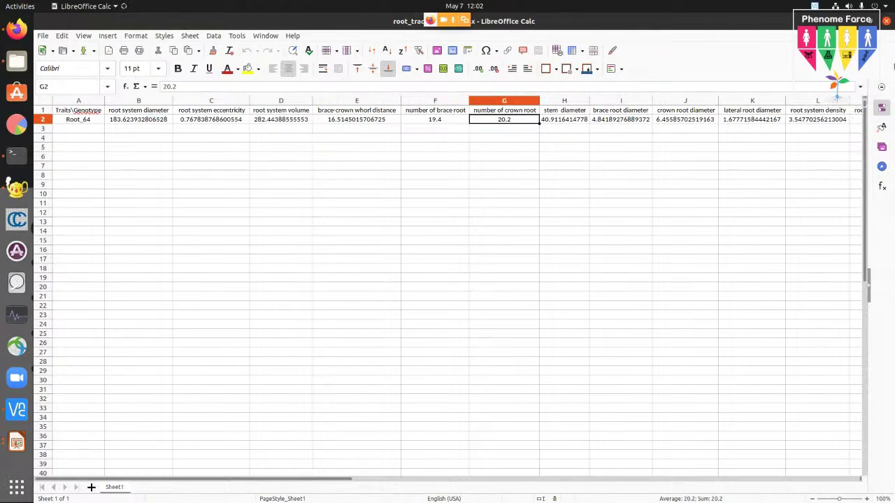
{"action": "left_click", "coordinate": [886, 23]}
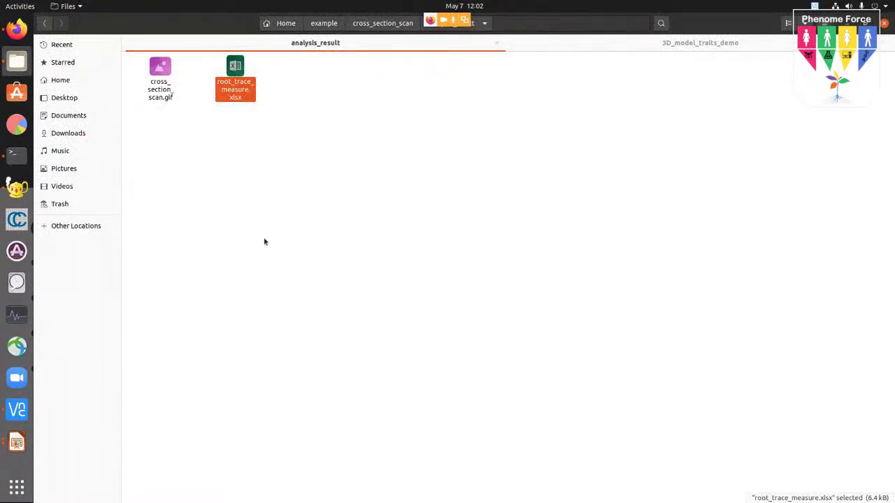
Step: Check the Terminal output and move Files back up to the example folder
{"action": "left_click", "coordinate": [17, 153]}
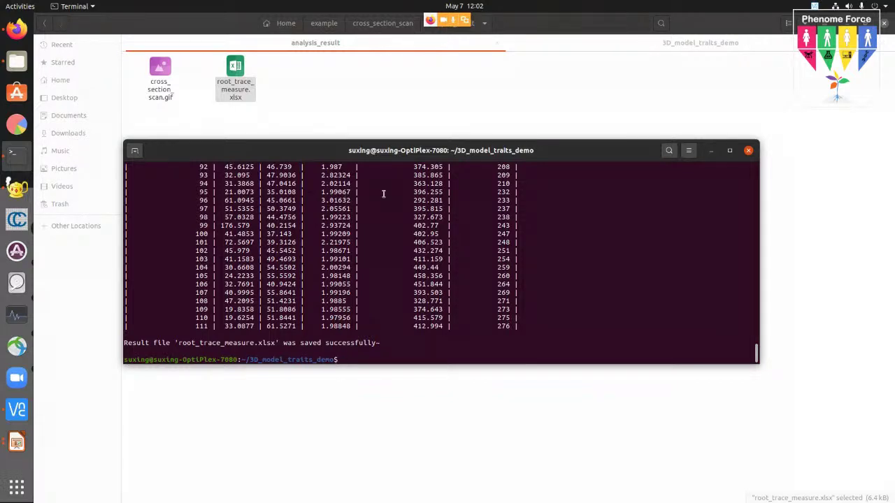
{"action": "left_click", "coordinate": [327, 28]}
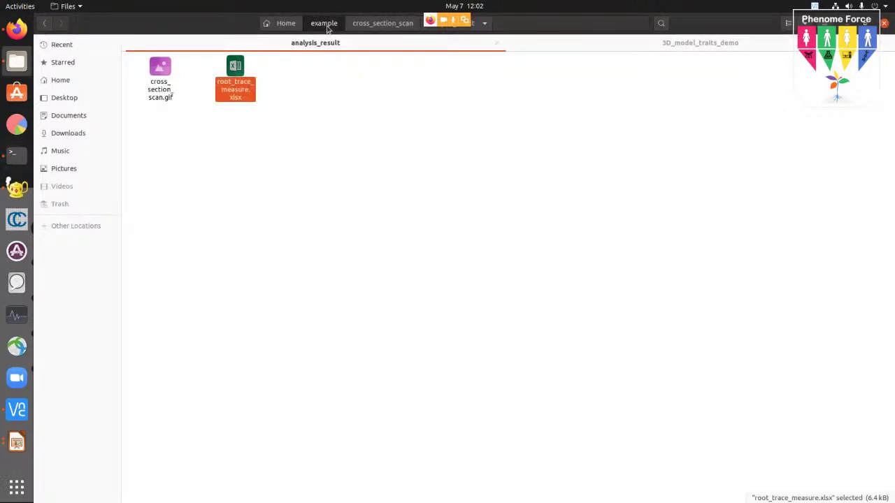
{"action": "left_click", "coordinate": [327, 27]}
{"action": "left_click", "coordinate": [17, 155]}
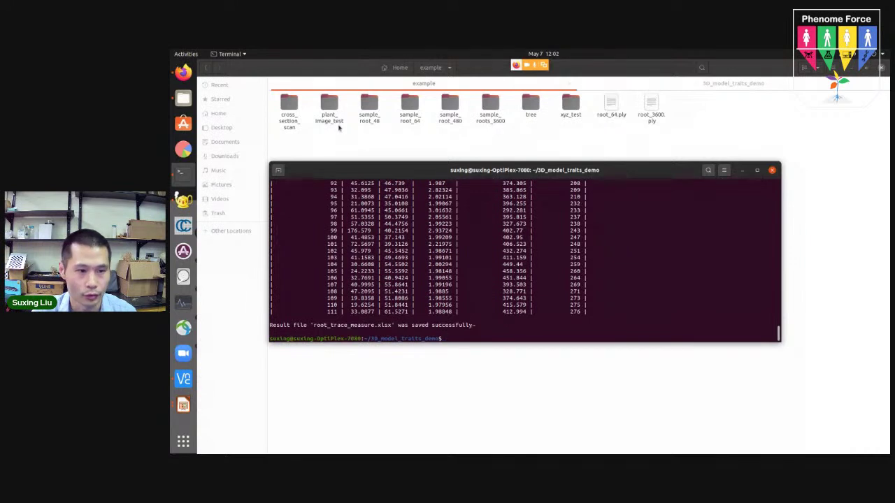
Step: Open the plant_image_test folder and bring up the spg-topdown-traits README in Firefox
{"action": "double_click", "coordinate": [331, 116]}
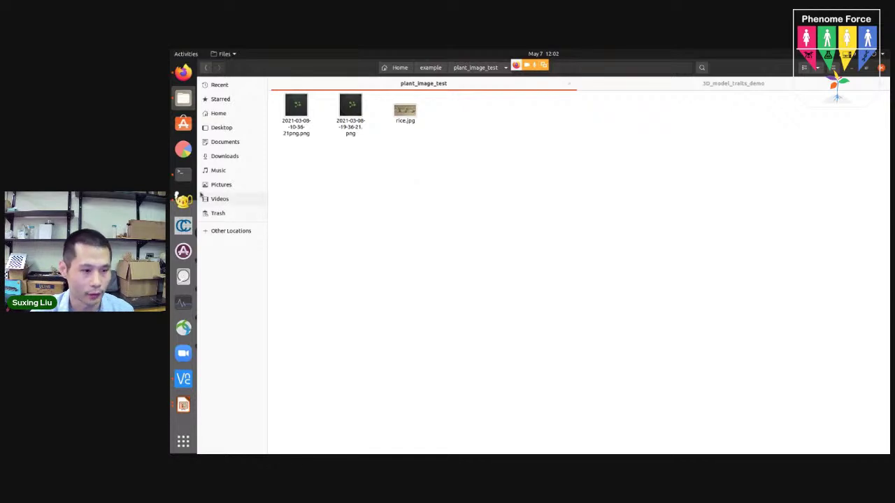
{"action": "left_click", "coordinate": [185, 176]}
{"action": "left_click", "coordinate": [183, 72]}
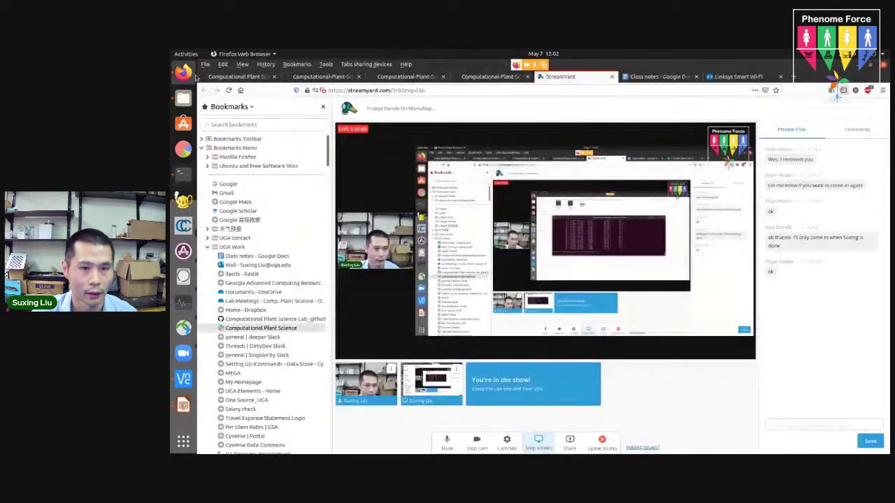
{"action": "left_click", "coordinate": [346, 77]}
{"action": "left_click", "coordinate": [396, 77]}
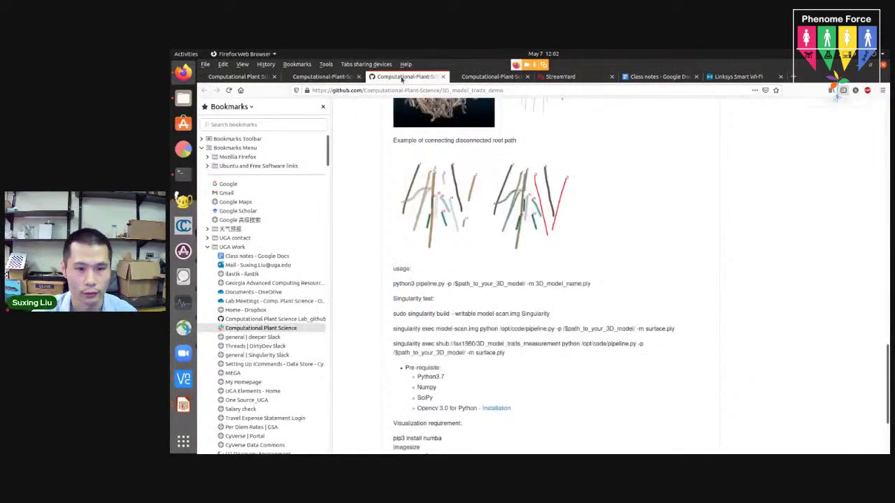
{"action": "left_click", "coordinate": [486, 77]}
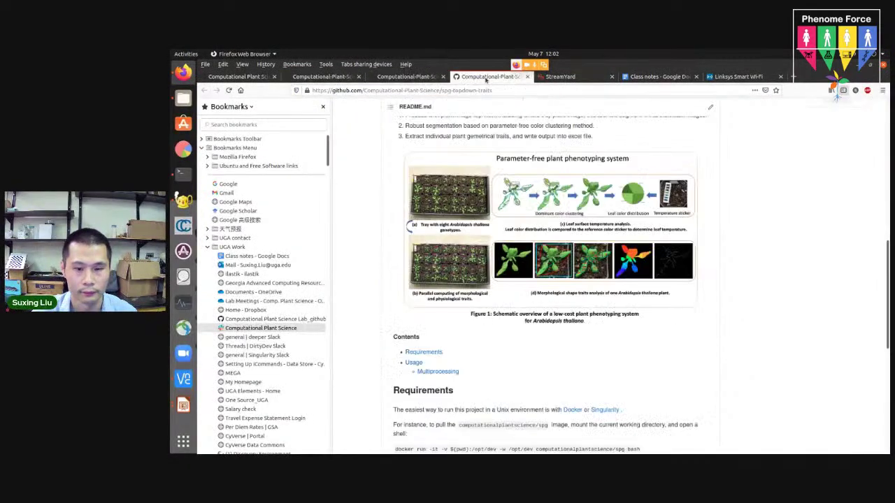
Step: Close the redundant GitHub tab, scroll through the README, and return to Terminal
{"action": "left_click", "coordinate": [442, 77]}
{"action": "scroll", "coordinate": [483, 121], "scroll_direction": "up", "scroll_amount": 2}
{"action": "scroll", "coordinate": [483, 121], "scroll_direction": "up", "scroll_amount": 1}
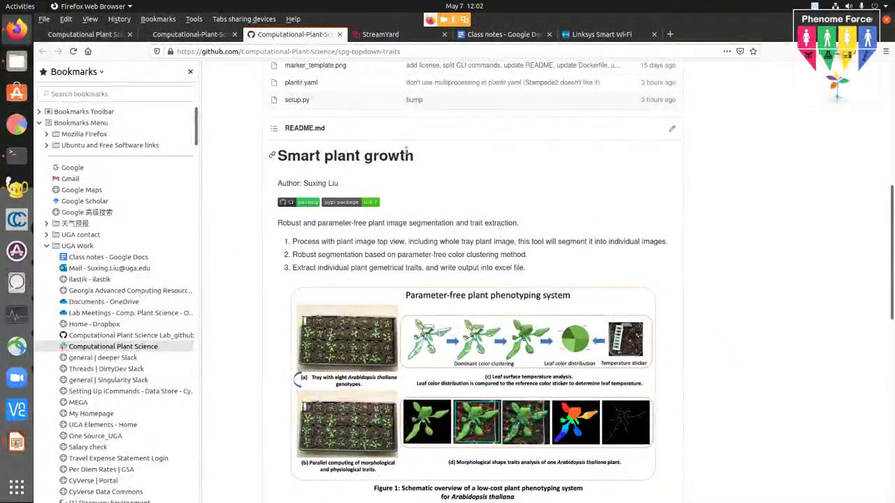
{"action": "scroll", "coordinate": [475, 226], "scroll_direction": "down", "scroll_amount": 3}
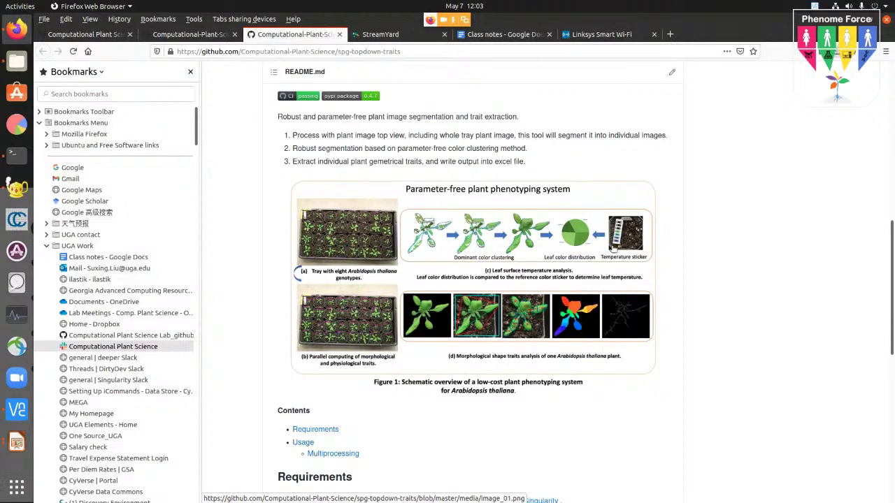
{"action": "left_click", "coordinate": [13, 157]}
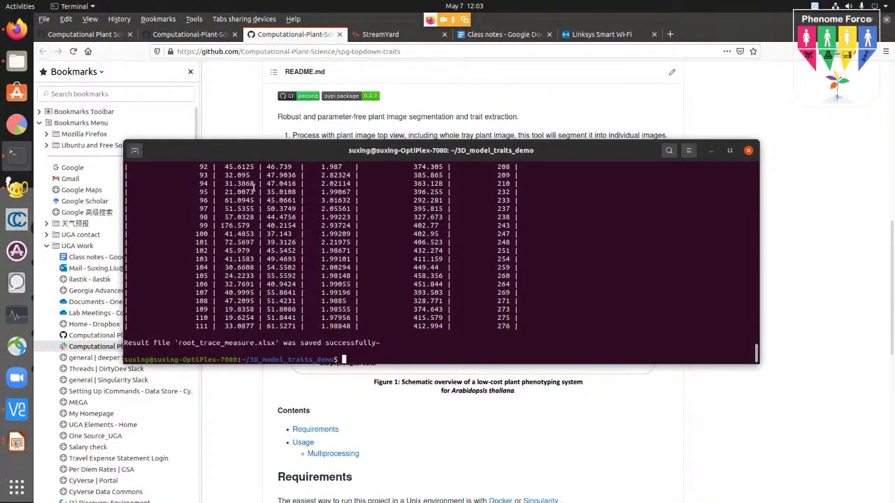
Step: Change the shell to the home directory with cd ~
{"action": "type", "text": "cd ~"}
{"action": "key", "text": "Return"}
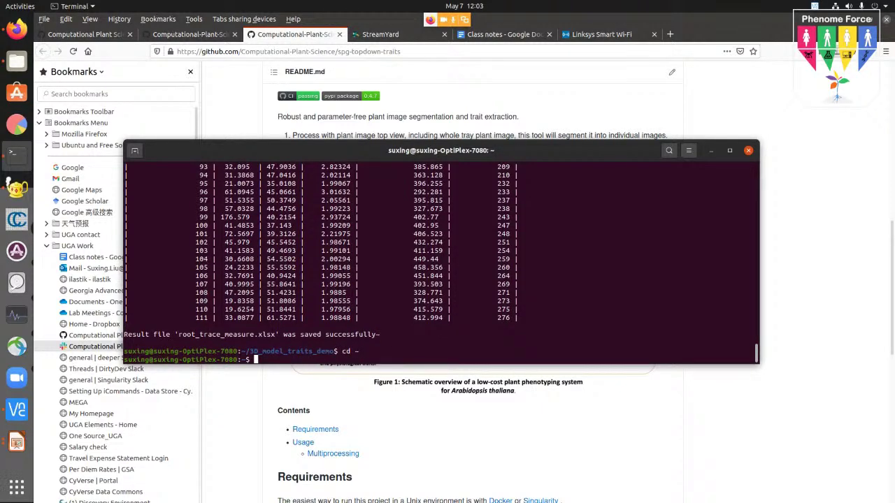
Step: Scroll through the spg-topdown-traits README, then return to the Terminal
{"action": "left_click", "coordinate": [367, 106]}
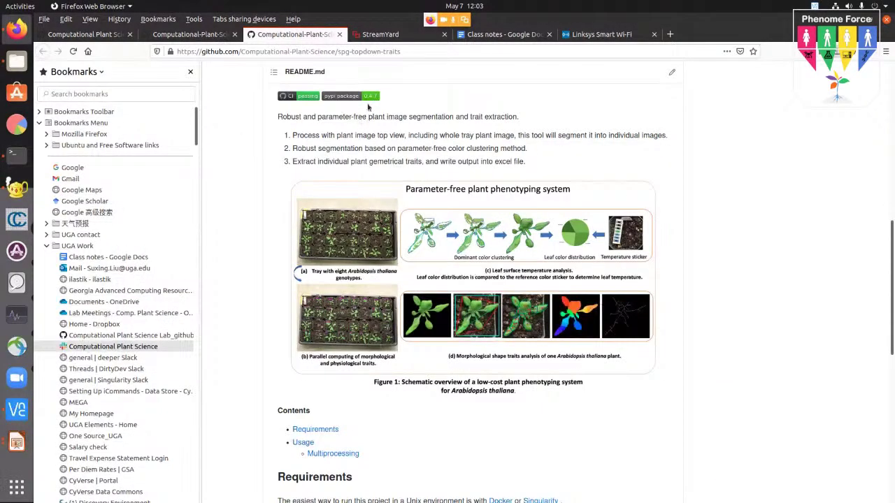
{"action": "scroll", "coordinate": [371, 112], "scroll_direction": "up", "scroll_amount": 4}
{"action": "scroll", "coordinate": [397, 200], "scroll_direction": "down", "scroll_amount": 1}
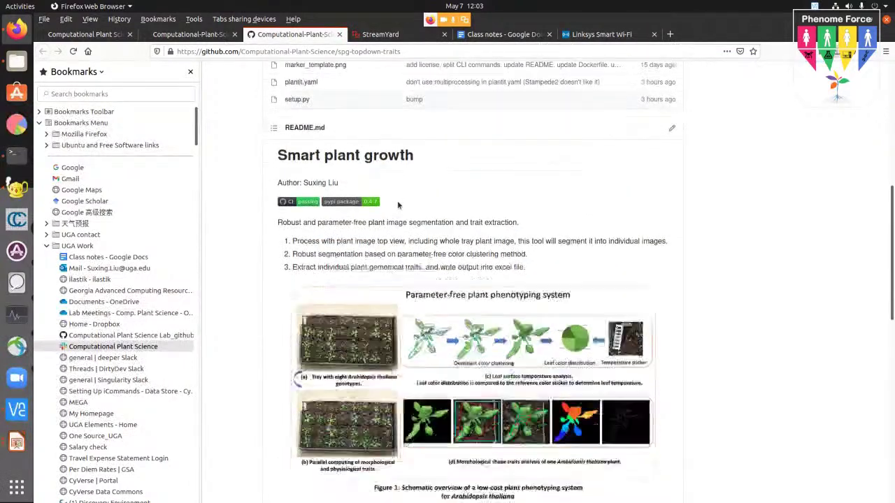
{"action": "scroll", "coordinate": [398, 205], "scroll_direction": "down", "scroll_amount": 1}
{"action": "left_click", "coordinate": [17, 154]}
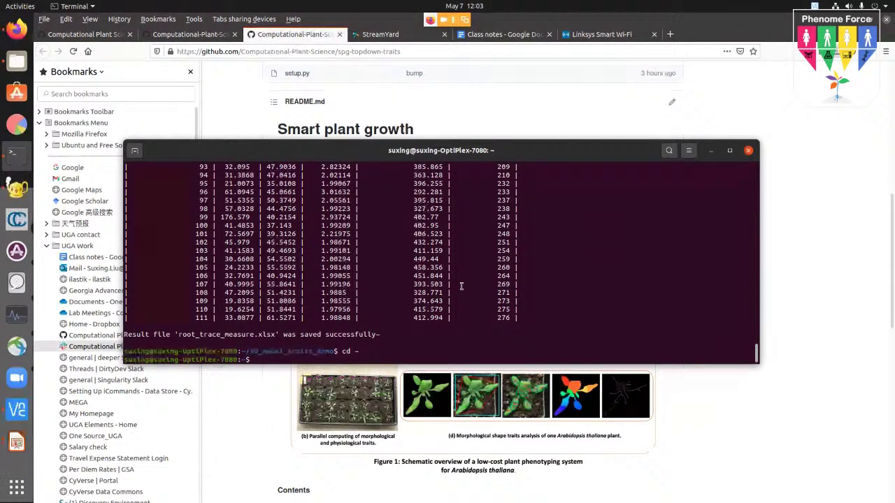
Step: Enter the plant-image-analysis folder and show the Class notes document
{"action": "type", "text": "cd pl"}
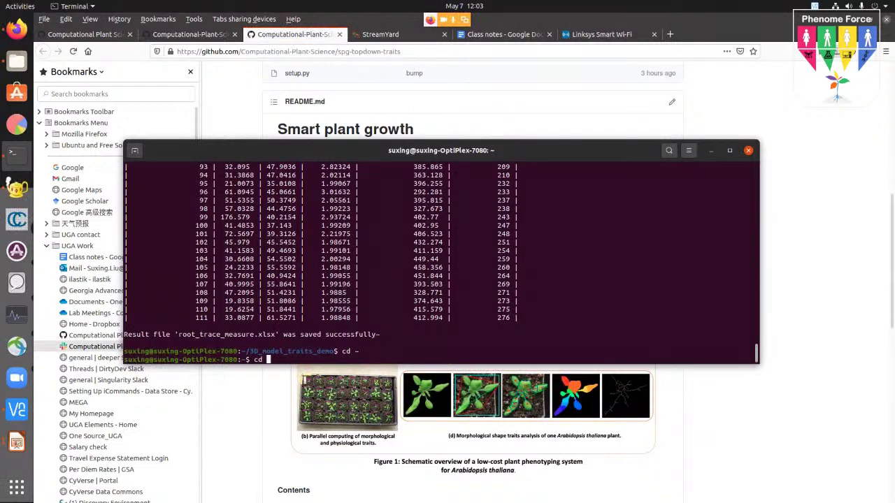
{"action": "key", "text": "Tab"}
{"action": "key", "text": "Return"}
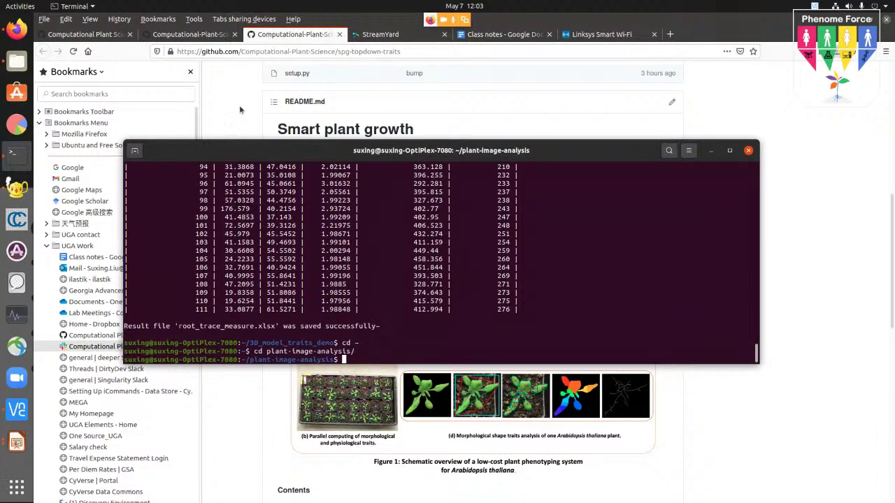
{"action": "left_click", "coordinate": [502, 34]}
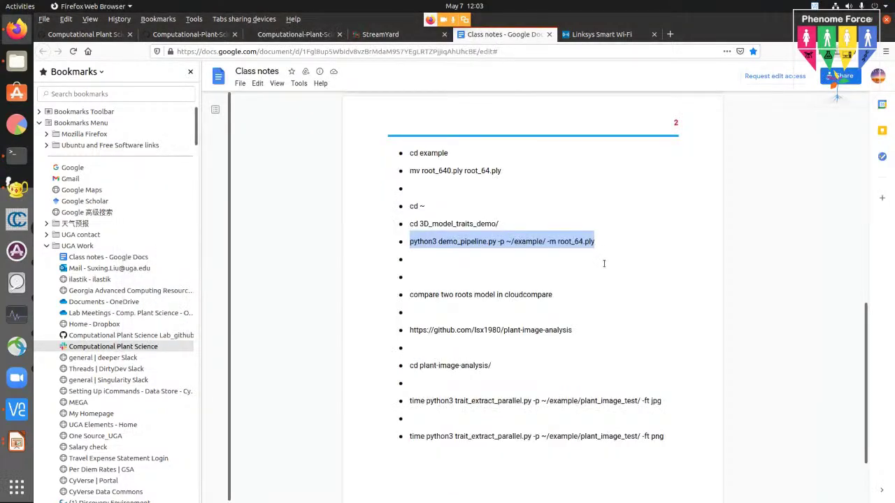
Step: Select the 'time python3 trait_extract_parallel.py ... -ft jpg' command line in the class notes
{"action": "scroll", "coordinate": [604, 264], "scroll_direction": "down", "scroll_amount": 2}
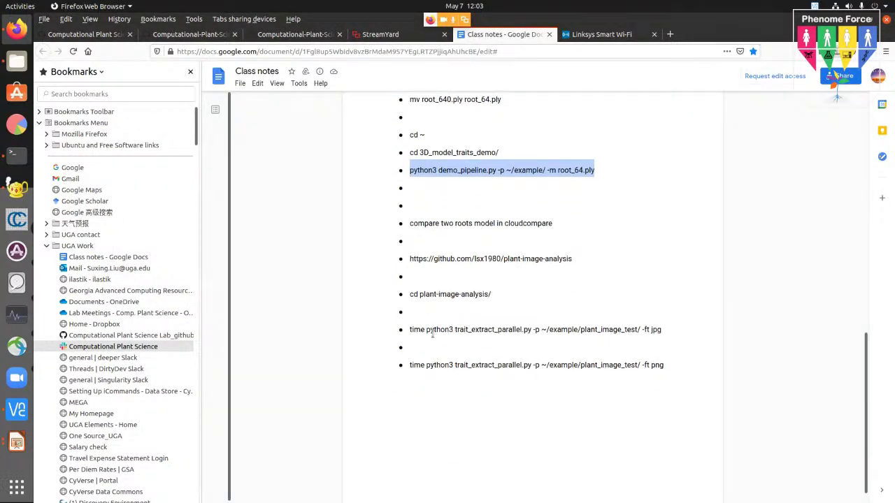
{"action": "left_click_drag", "start_coordinate": [412, 332], "coordinate": [544, 330]}
{"action": "left_click", "coordinate": [661, 330]}
{"action": "left_click_drag", "start_coordinate": [661, 330], "coordinate": [400, 330]}
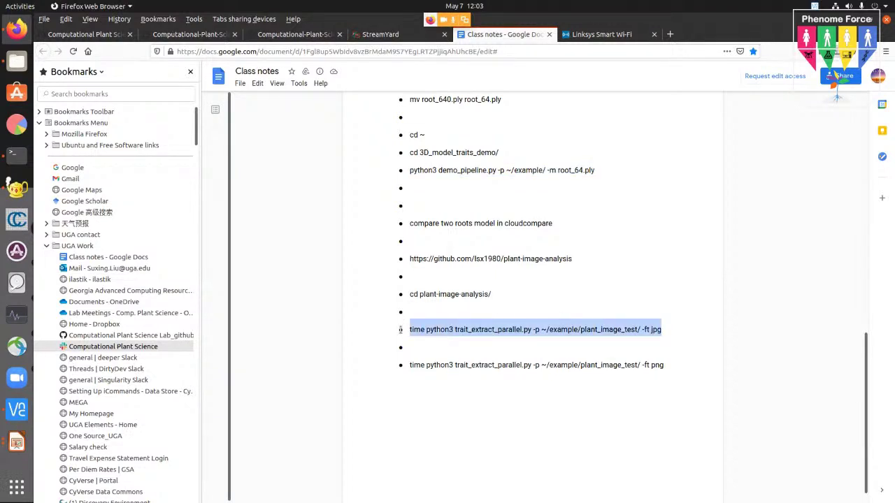
Step: Paste the jpg extraction command at the Terminal prompt and bring up plant_image_test in Files
{"action": "left_click", "coordinate": [16, 153]}
{"action": "right_click", "coordinate": [405, 257]}
{"action": "left_click", "coordinate": [422, 287]}
{"action": "left_click", "coordinate": [17, 61]}
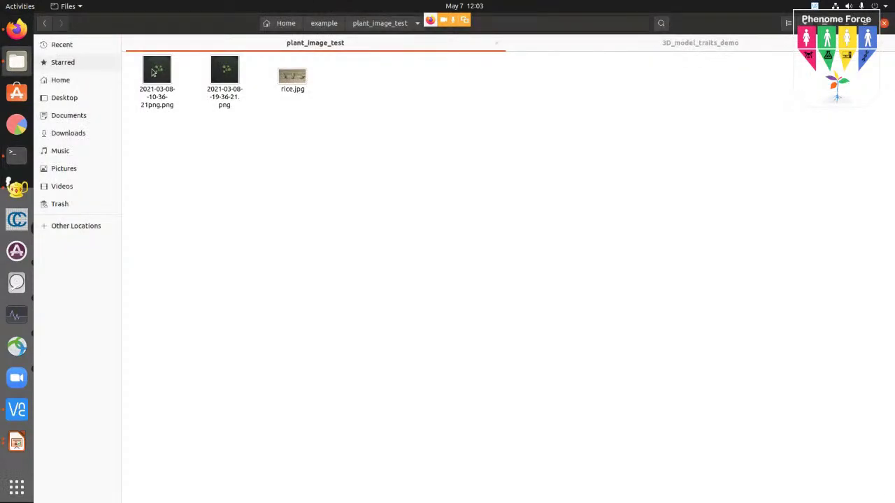
Step: View rice.jpg in the image viewer, then bring the Terminal with the jpg command forward
{"action": "left_click", "coordinate": [295, 93]}
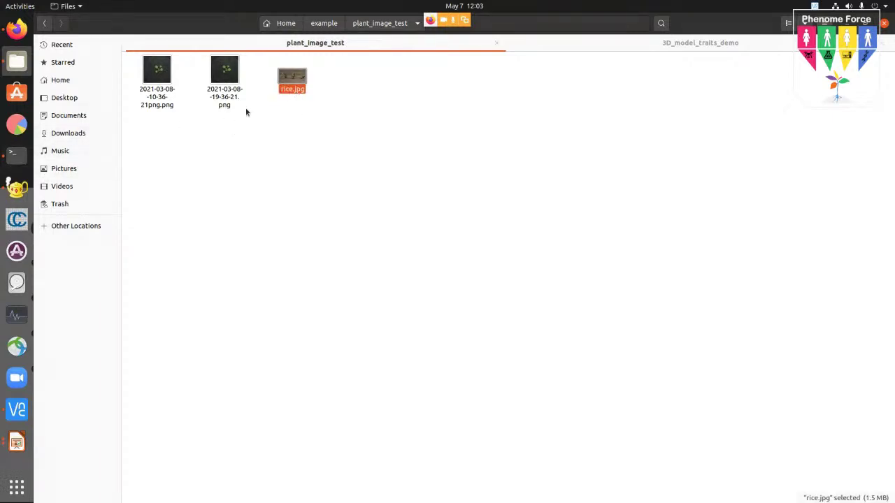
{"action": "double_click", "coordinate": [286, 93]}
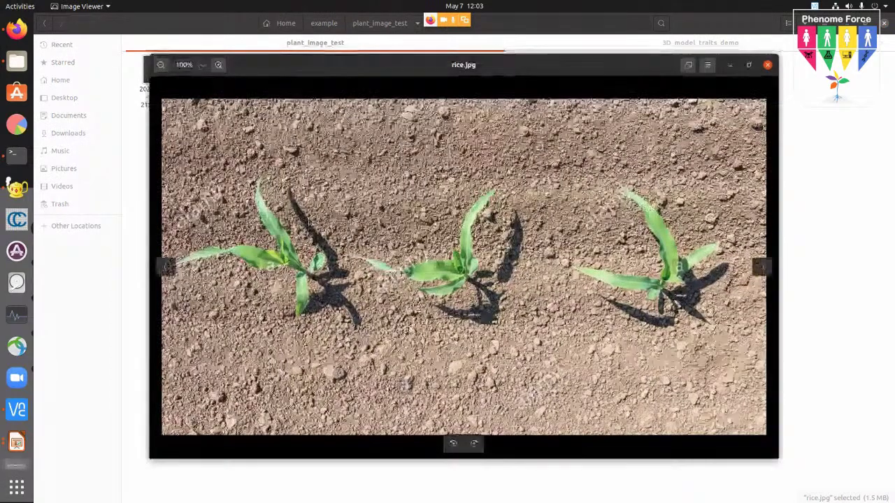
{"action": "left_click", "coordinate": [17, 154]}
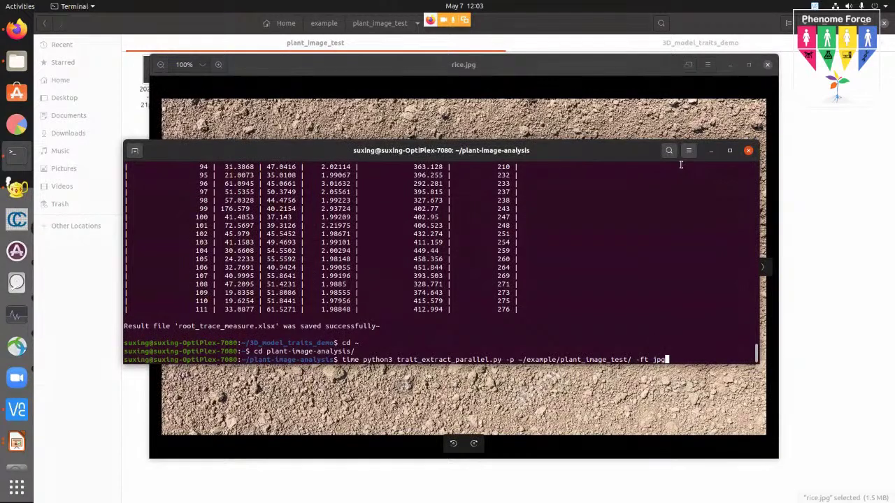
Step: Run the jpg trait extraction and check the resulting trait.xlsx in Calc
{"action": "key", "text": "Return"}
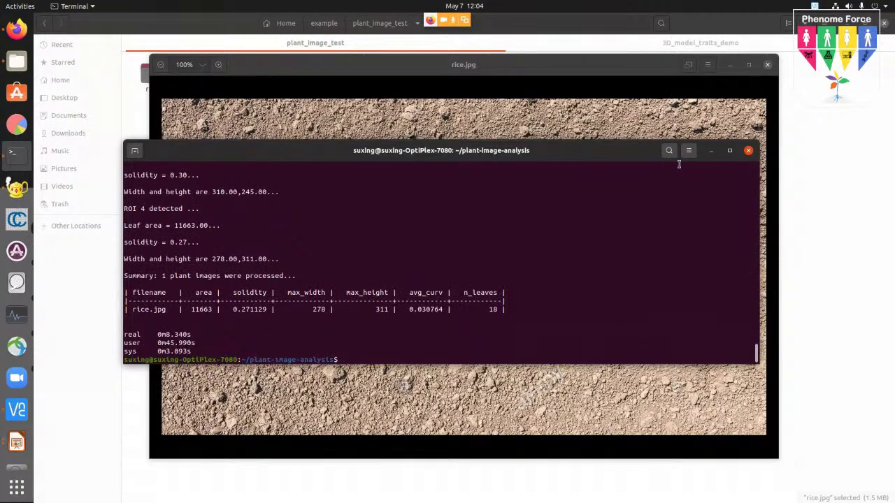
{"action": "left_click", "coordinate": [817, 199]}
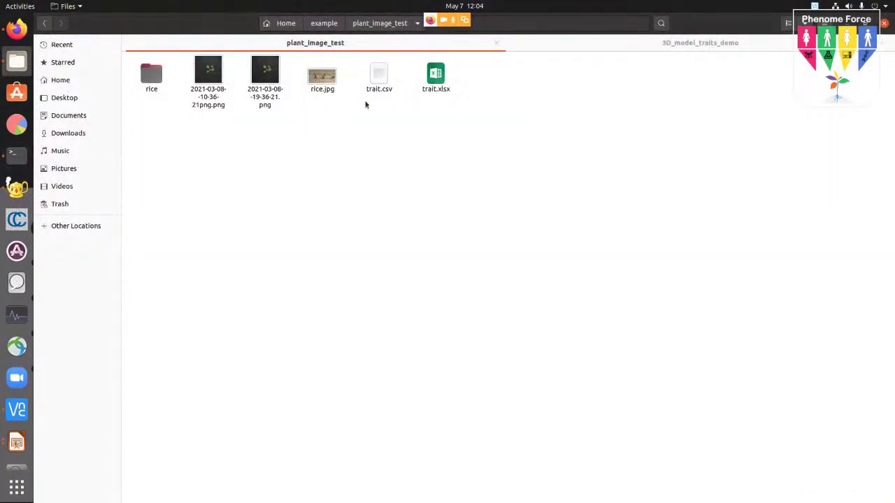
{"action": "double_click", "coordinate": [433, 85]}
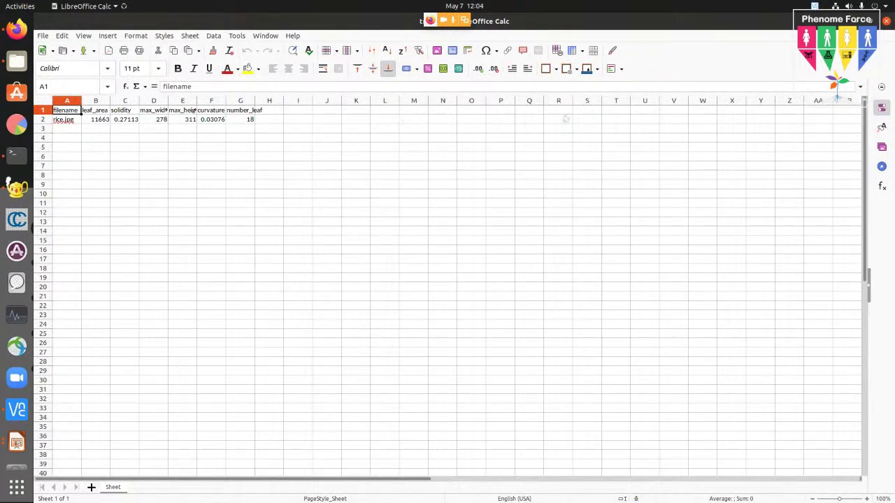
{"action": "key", "text": "alt+Tab"}
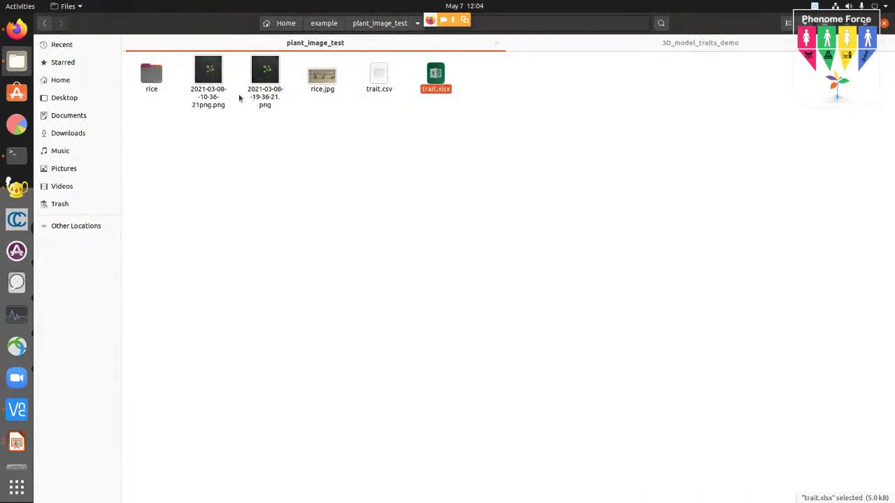
Step: Open the rice results folder and view clustered.png
{"action": "double_click", "coordinate": [152, 75]}
{"action": "left_click", "coordinate": [150, 88]}
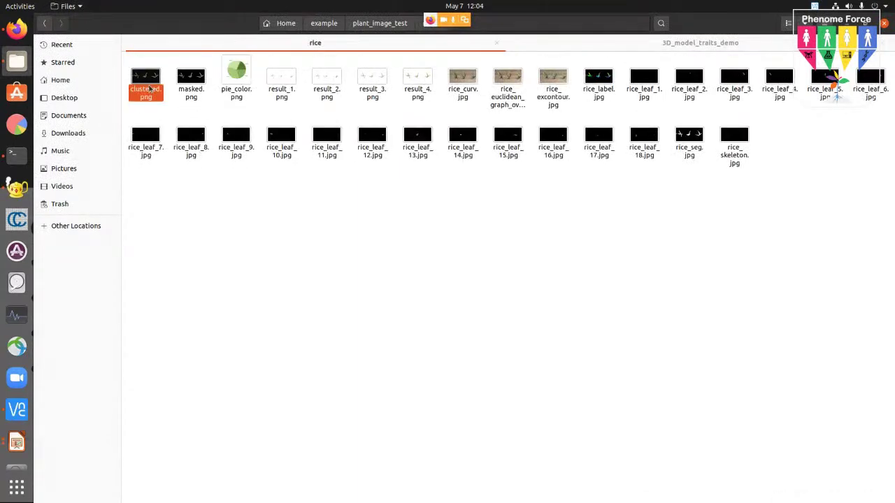
{"action": "double_click", "coordinate": [149, 88]}
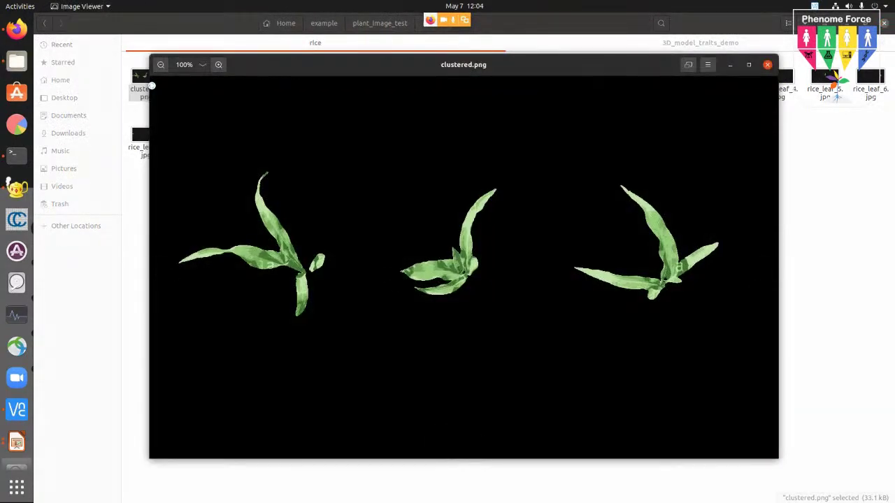
Step: Step through pie_color.png, result images, rice_curv, euclidean graph overlay, excontour and label outputs
{"action": "key", "text": "Right"}
{"action": "key", "text": "Right"}
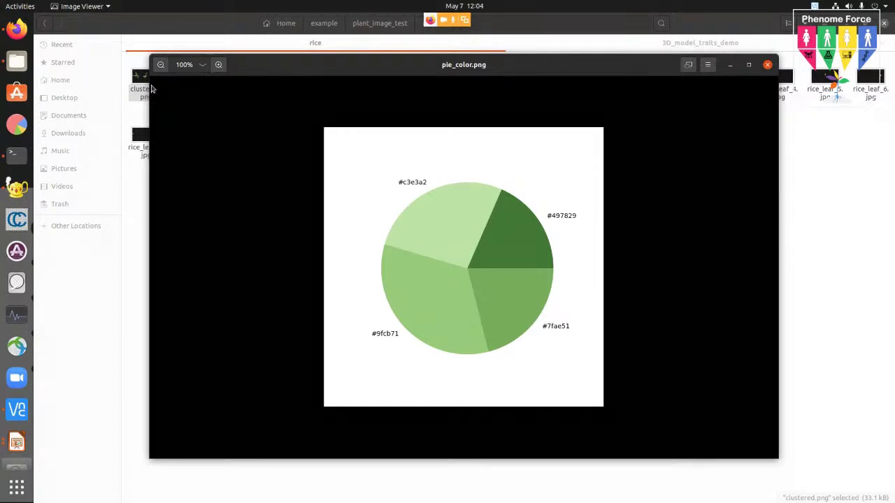
{"action": "key", "text": "Right"}
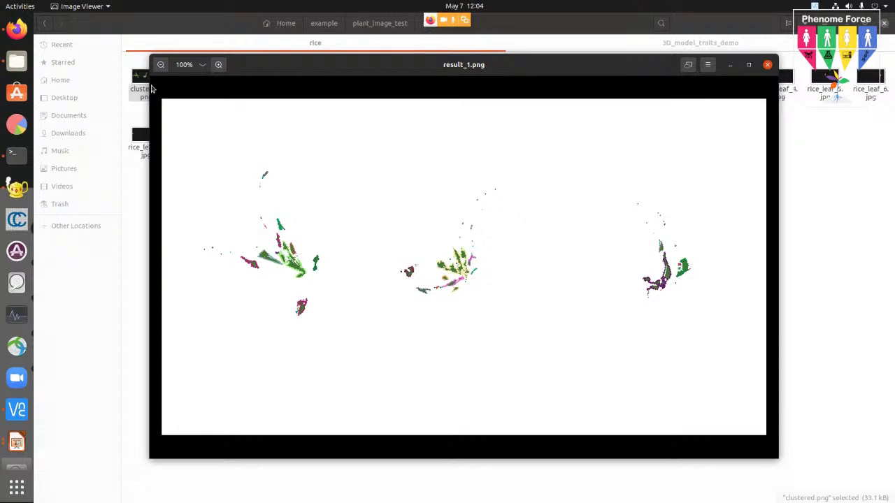
{"action": "key", "text": "Right"}
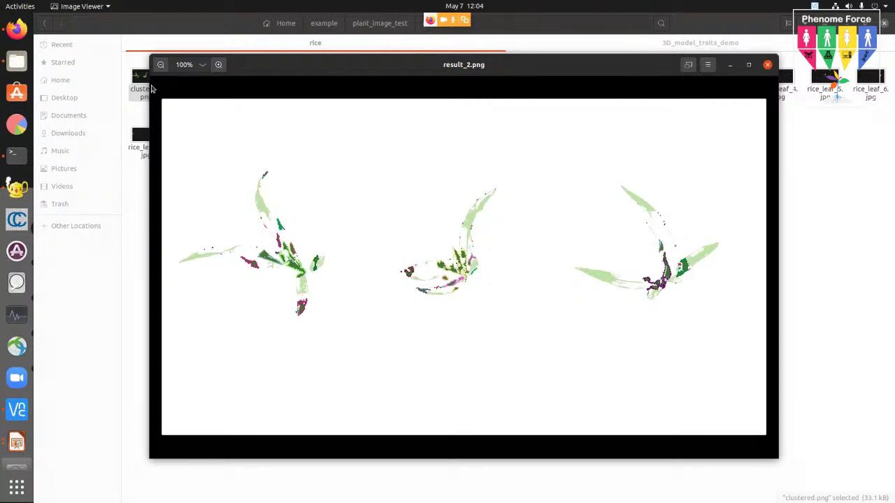
{"action": "key", "text": "Right"}
{"action": "key", "text": "Right"}
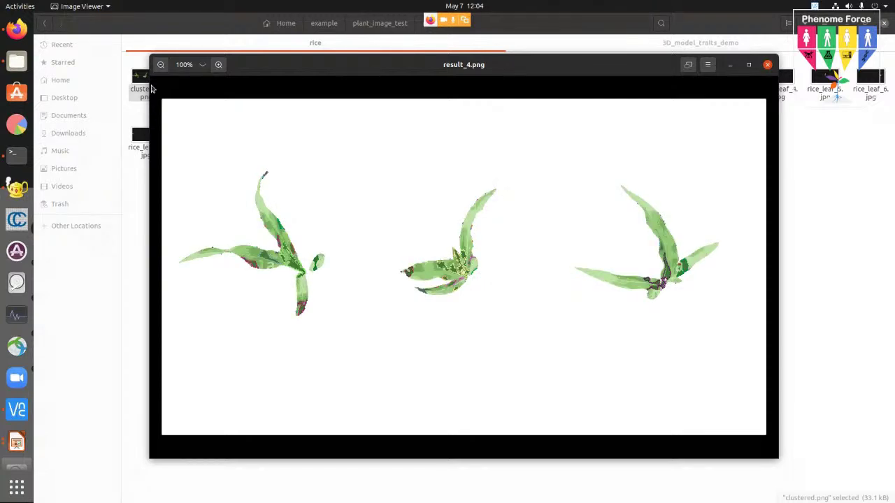
{"action": "key", "text": "Right"}
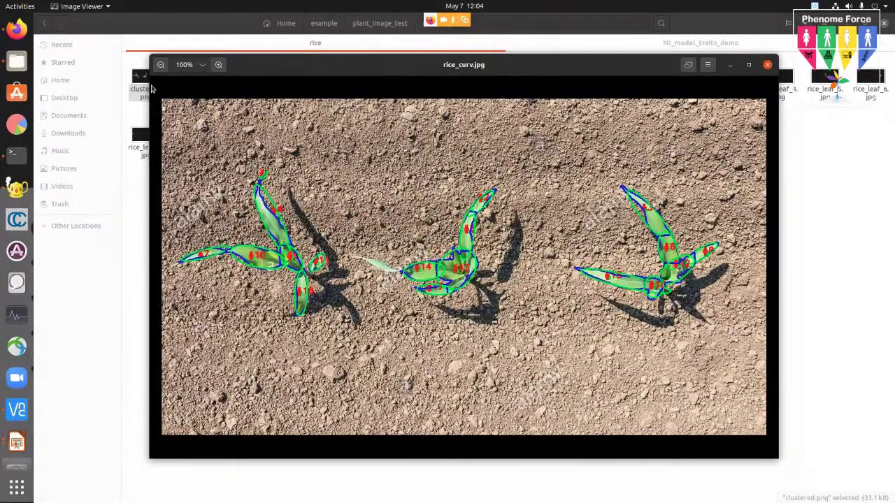
{"action": "key", "text": "Right"}
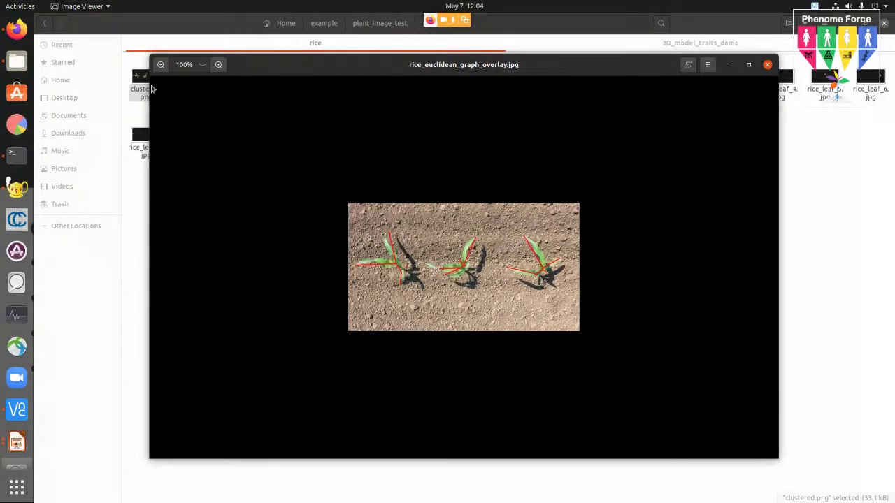
{"action": "key", "text": "Right"}
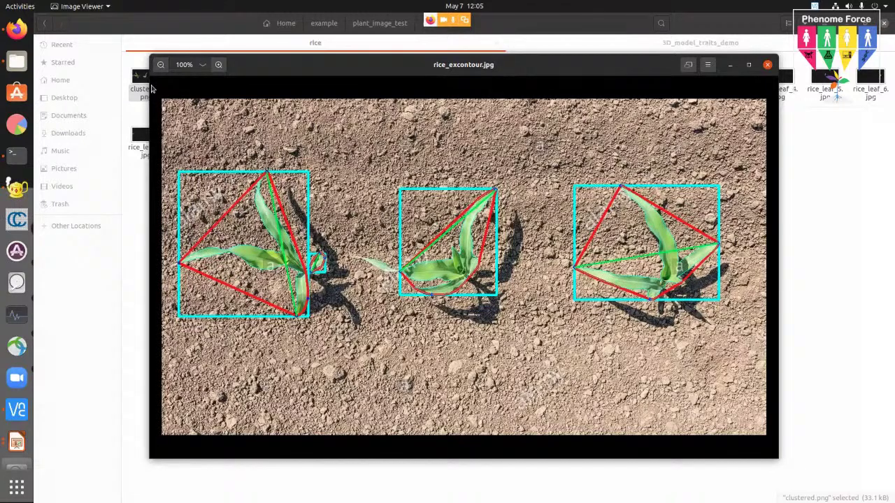
{"action": "key", "text": "Right"}
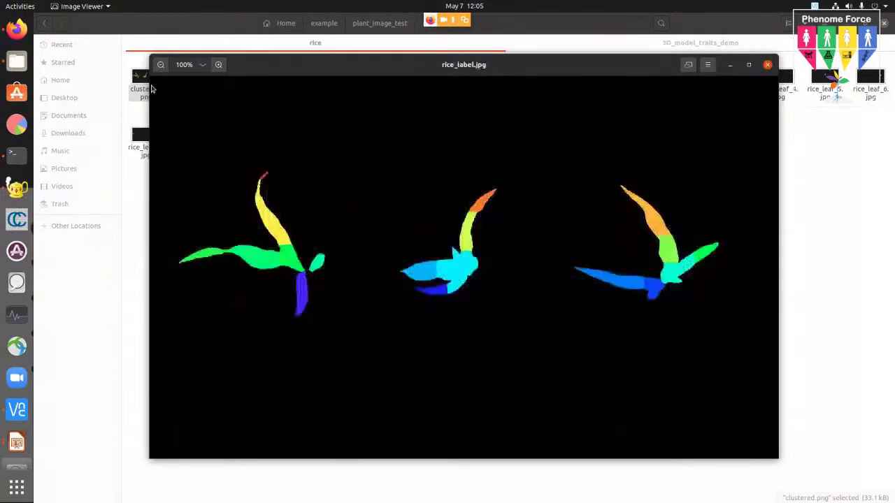
Step: Step through rice_leaf_1 to rice_leaf_14, segmentation, skeleton and clustered images, then close the viewer
{"action": "key", "text": "Right"}
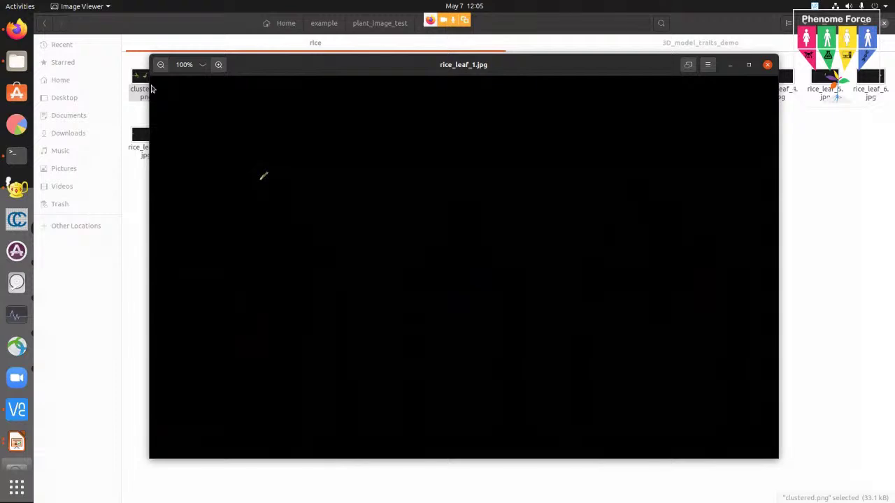
{"action": "key", "text": "Right"}
{"action": "key", "text": "Right"}
{"action": "key", "text": "Right"}
{"action": "key", "text": "Right"}
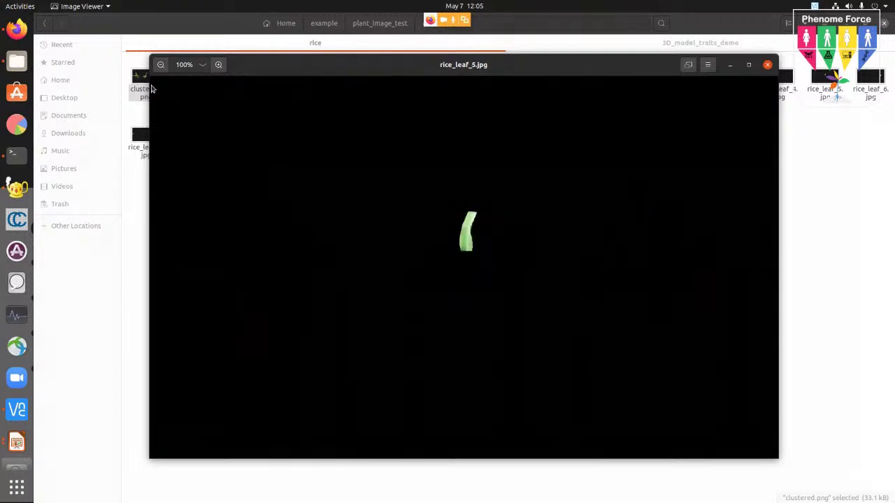
{"action": "key", "text": "Right"}
{"action": "key", "text": "Right"}
{"action": "key", "text": "Right"}
{"action": "key", "text": "Right"}
{"action": "key", "text": "Right"}
{"action": "key", "text": "Right"}
{"action": "key", "text": "Right"}
{"action": "key", "text": "Right"}
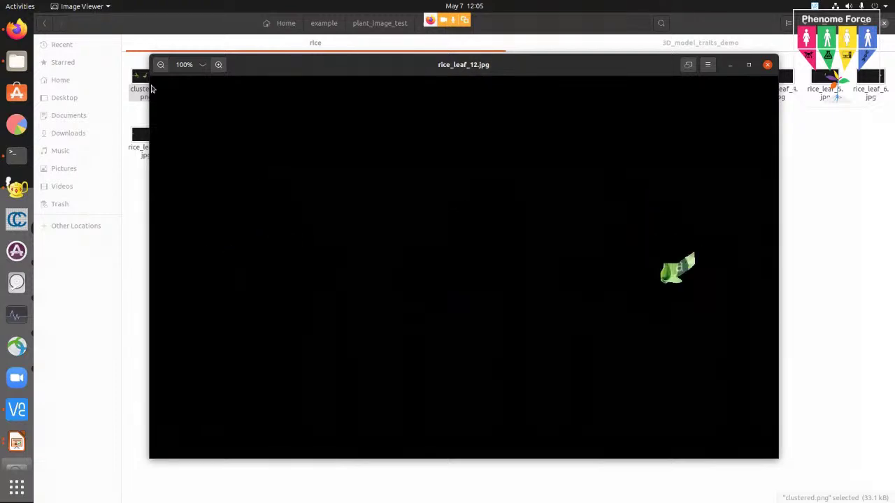
{"action": "key", "text": "Right"}
{"action": "key", "text": "Right"}
{"action": "key", "text": "Right"}
{"action": "key", "text": "Right"}
{"action": "key", "text": "Right"}
{"action": "key", "text": "Right"}
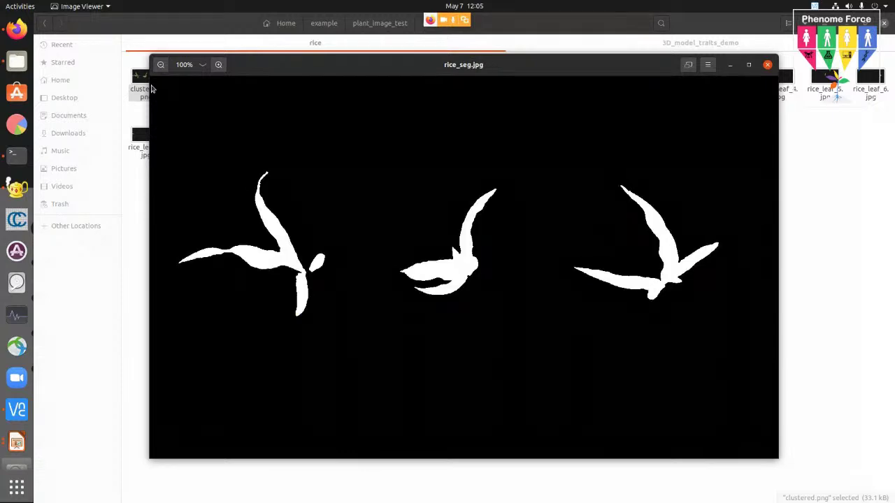
{"action": "key", "text": "Right"}
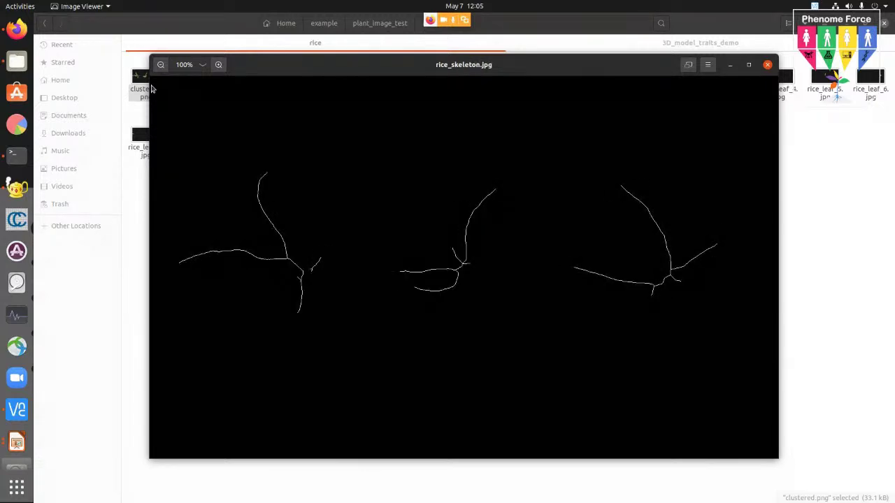
{"action": "key", "text": "Right"}
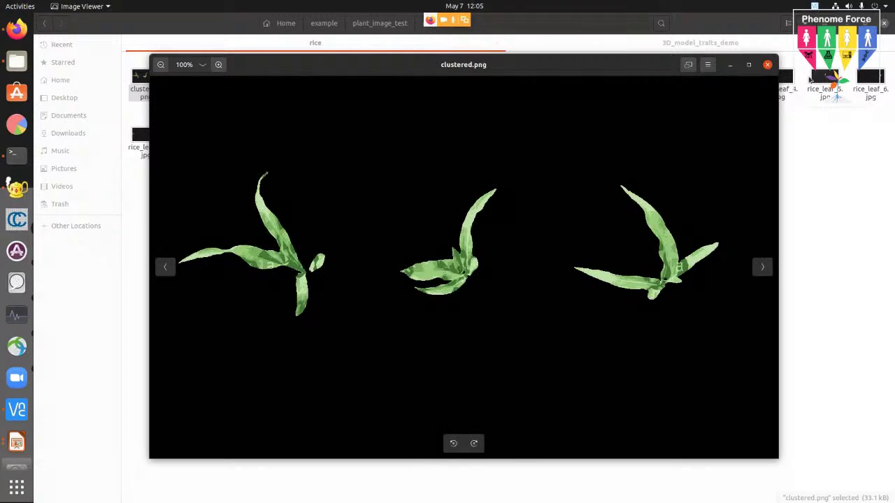
{"action": "left_click", "coordinate": [768, 65]}
Step: Rerun trait extraction with -ft png on plant_image_test and open the first rosette PNG
{"action": "left_click", "coordinate": [334, 26]}
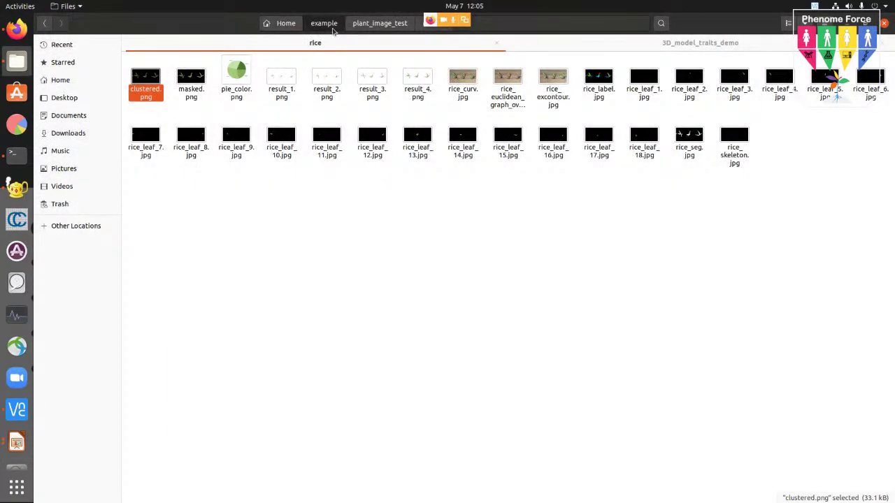
{"action": "double_click", "coordinate": [198, 76]}
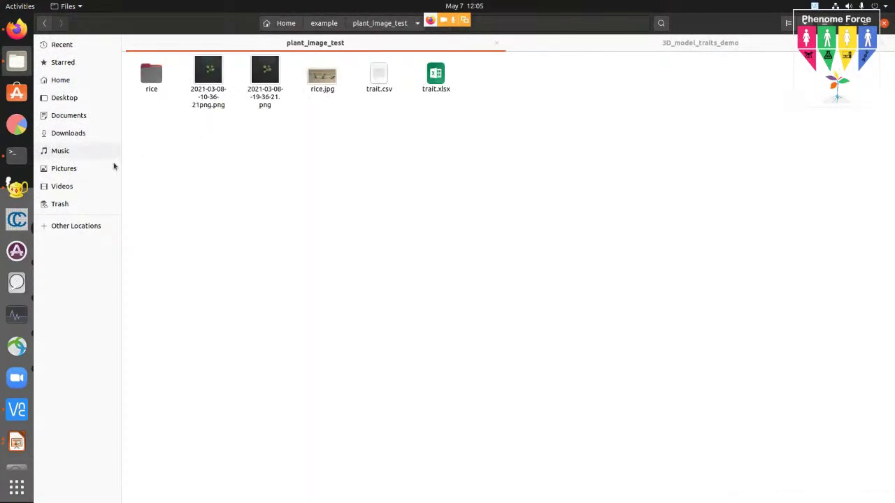
{"action": "left_click", "coordinate": [14, 153]}
{"action": "key", "text": "Up"}
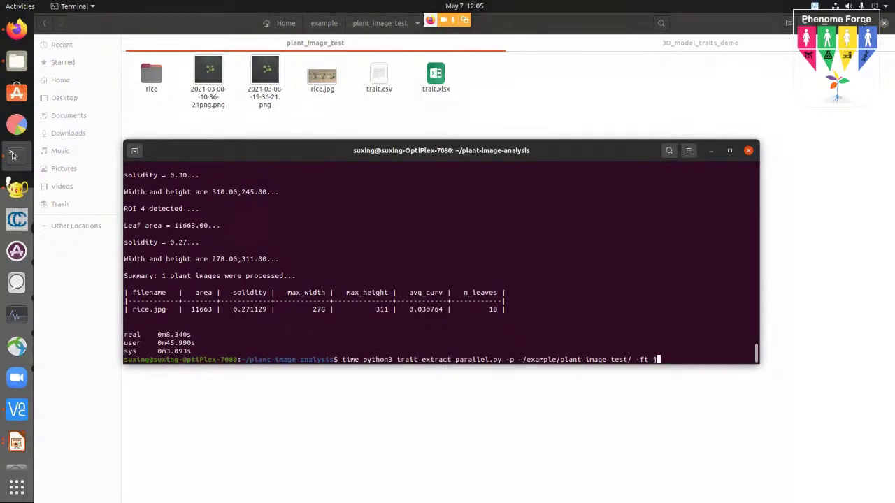
{"action": "type", "text": "png"}
{"action": "key", "text": "Return"}
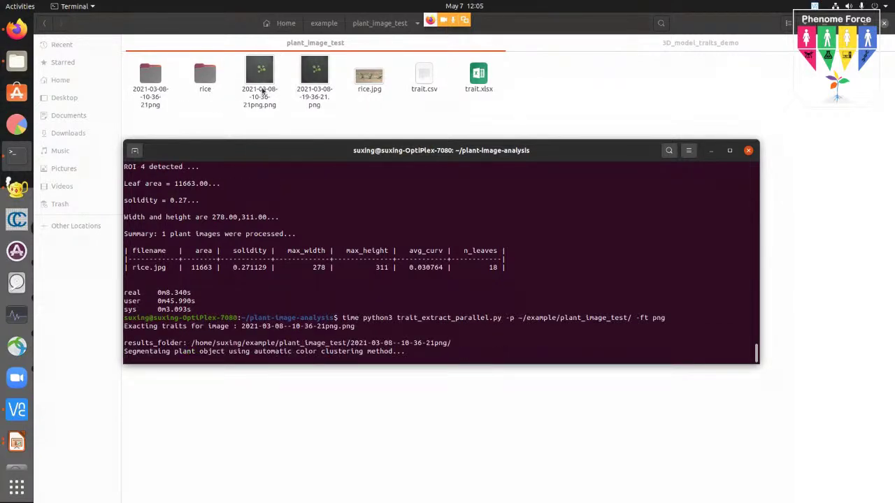
{"action": "double_click", "coordinate": [259, 75]}
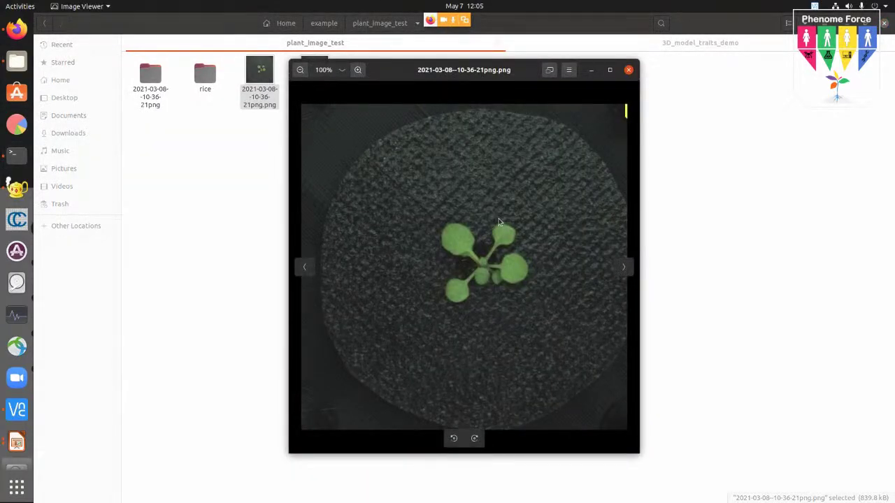
{"action": "left_click", "coordinate": [630, 70]}
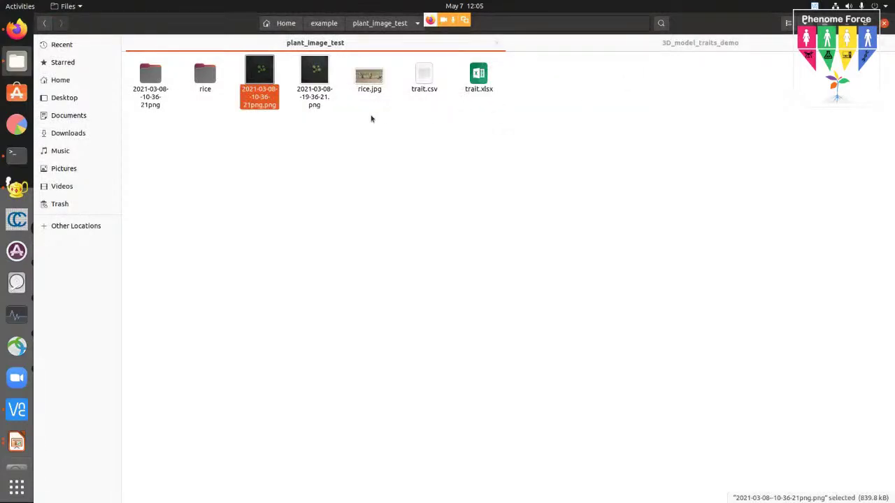
{"action": "left_click", "coordinate": [17, 154]}
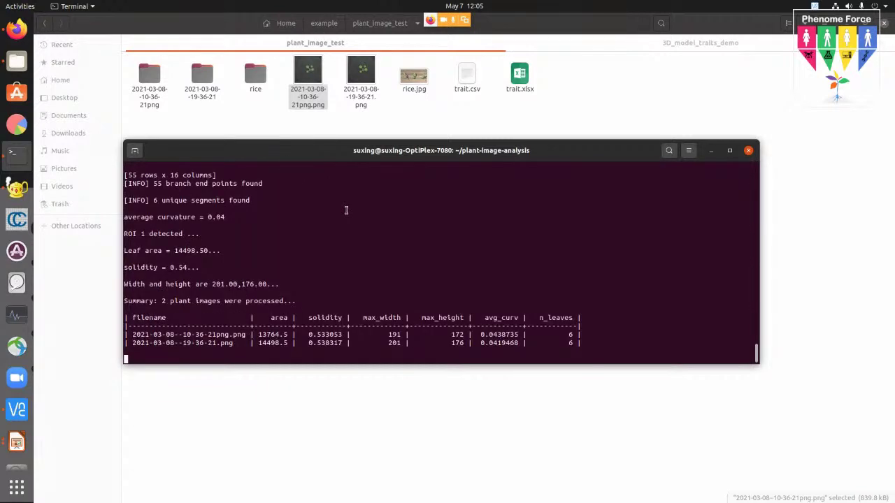
{"action": "double_click", "coordinate": [158, 96]}
Step: Browse the rosette's output images, from curvature through contour, leaf, mask, skeleton and result images
{"action": "double_click", "coordinate": [148, 81]}
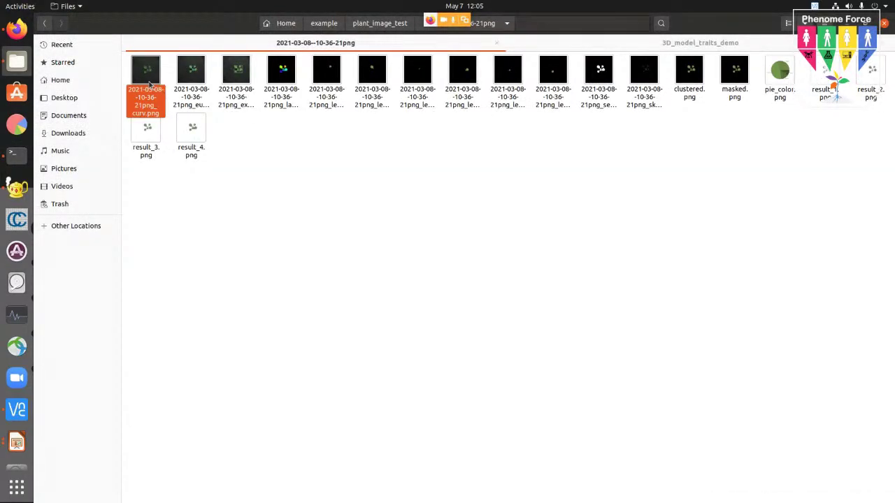
{"action": "key", "text": "Right"}
{"action": "key", "text": "Right"}
{"action": "key", "text": "Right"}
{"action": "key", "text": "Right"}
{"action": "key", "text": "Right"}
{"action": "key", "text": "Right"}
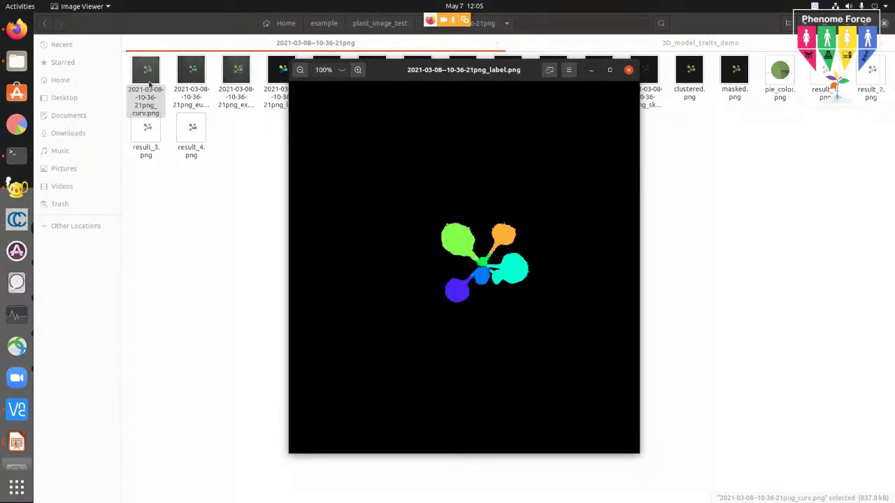
{"action": "key", "text": "Right"}
{"action": "key", "text": "Right"}
{"action": "key", "text": "Right"}
{"action": "key", "text": "Right"}
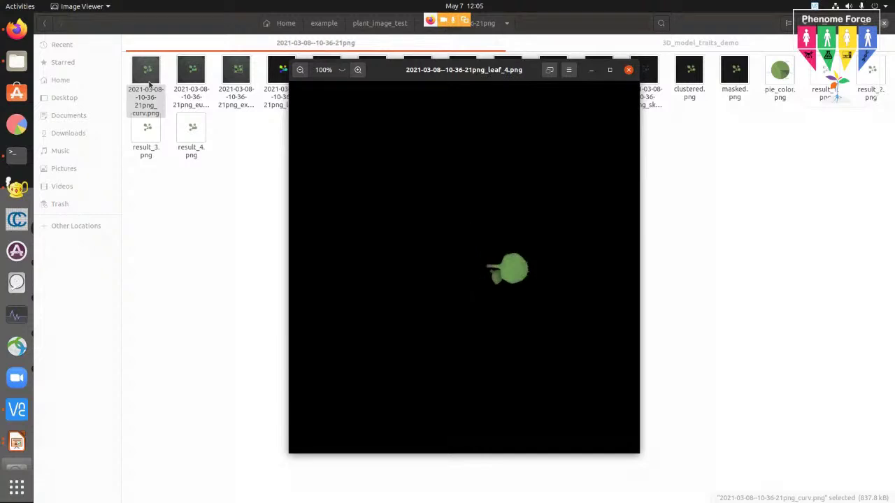
{"action": "key", "text": "Right"}
{"action": "key", "text": "Right"}
{"action": "key", "text": "Right"}
{"action": "key", "text": "Right"}
{"action": "key", "text": "Right"}
{"action": "key", "text": "Right"}
{"action": "key", "text": "Right"}
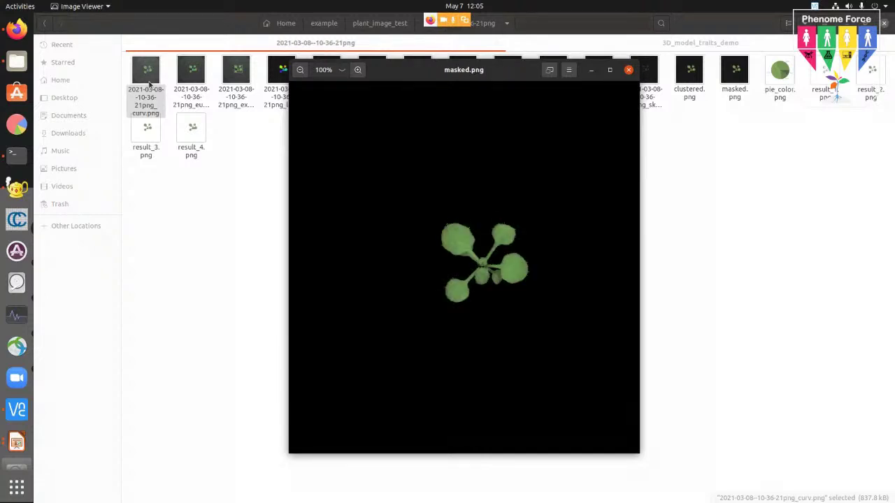
{"action": "key", "text": "Right"}
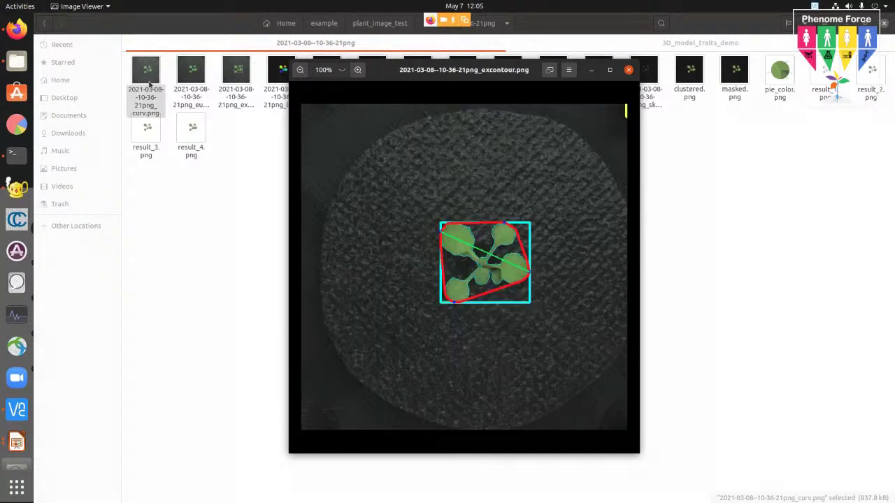
{"action": "left_click", "coordinate": [629, 70]}
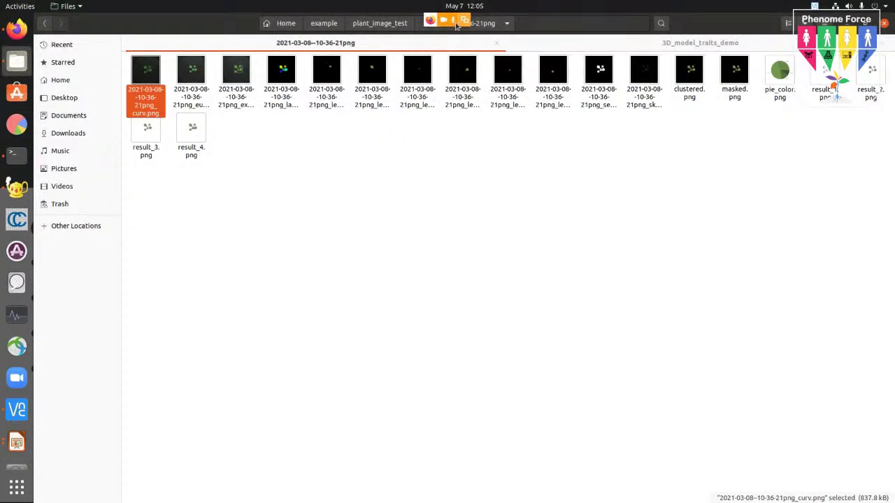
Step: Check in Calc that trait.xlsx lists traits for rice.jpg and both PNG images
{"action": "left_click", "coordinate": [400, 25]}
{"action": "double_click", "coordinate": [516, 78]}
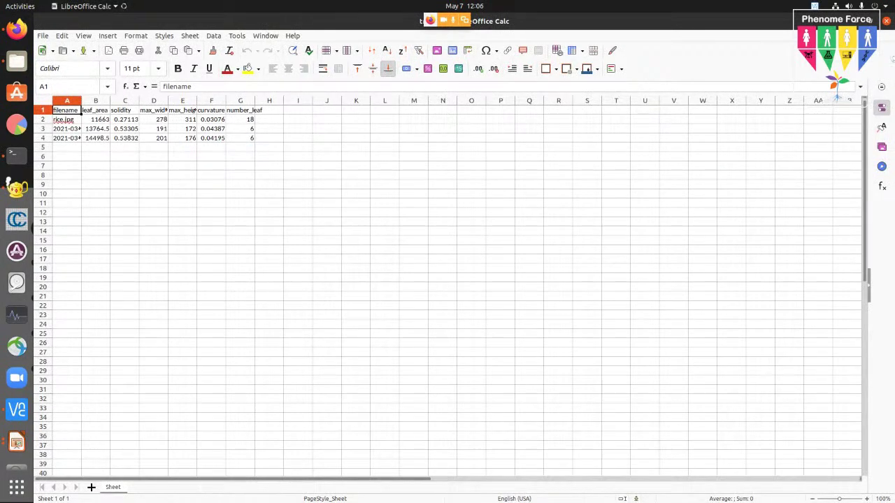
{"action": "key", "text": "ctrl+q"}
{"action": "left_click", "coordinate": [246, 174]}
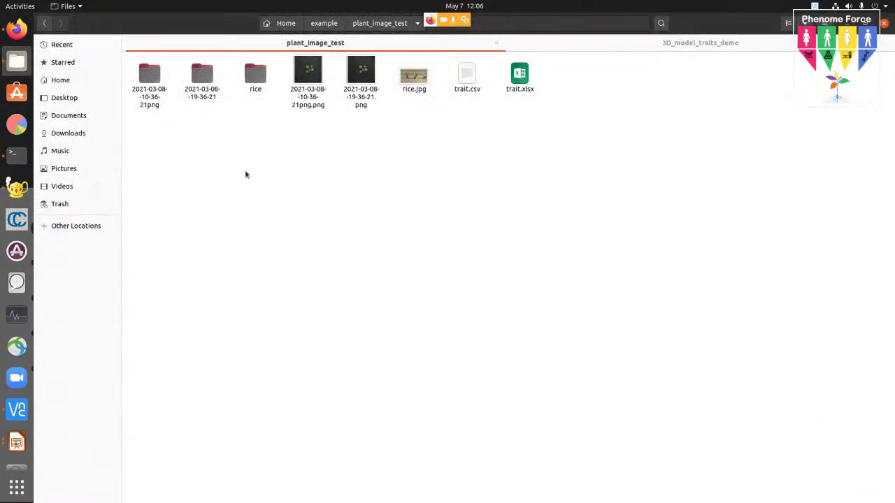
Step: Return via the terminal to Firefox and show the StreamYard studio tab
{"action": "left_click", "coordinate": [17, 155]}
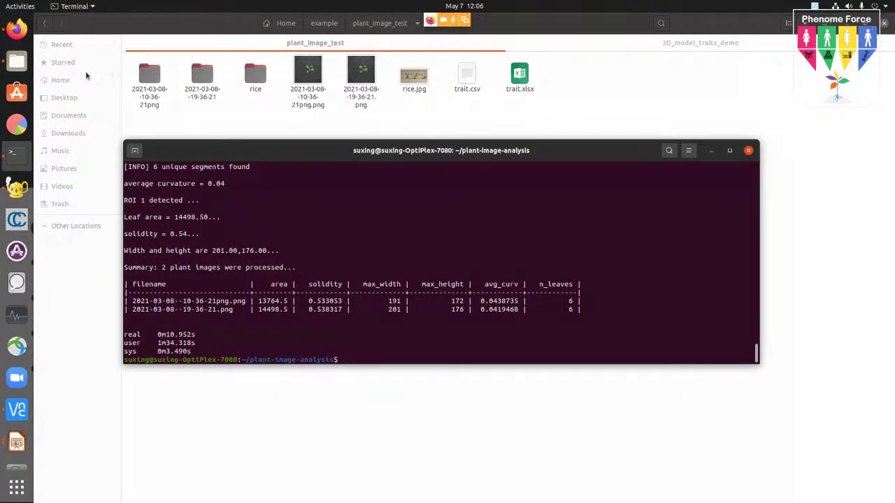
{"action": "left_click", "coordinate": [16, 28]}
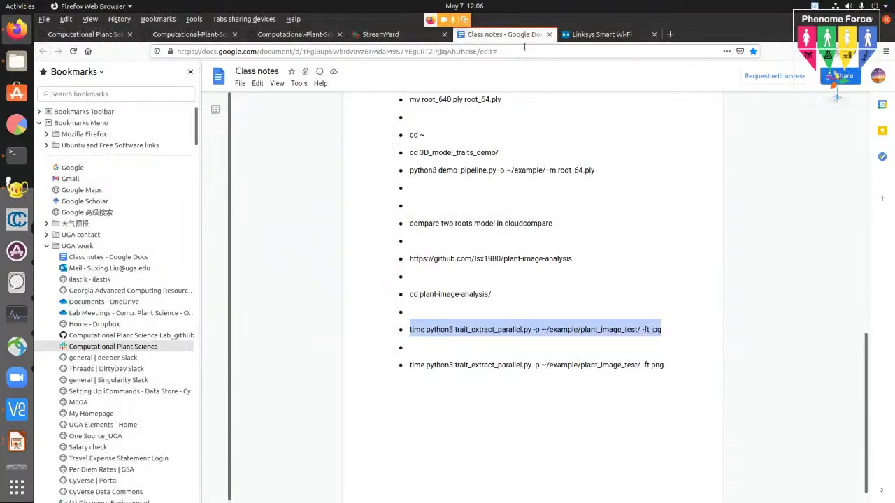
{"action": "left_click", "coordinate": [398, 35]}
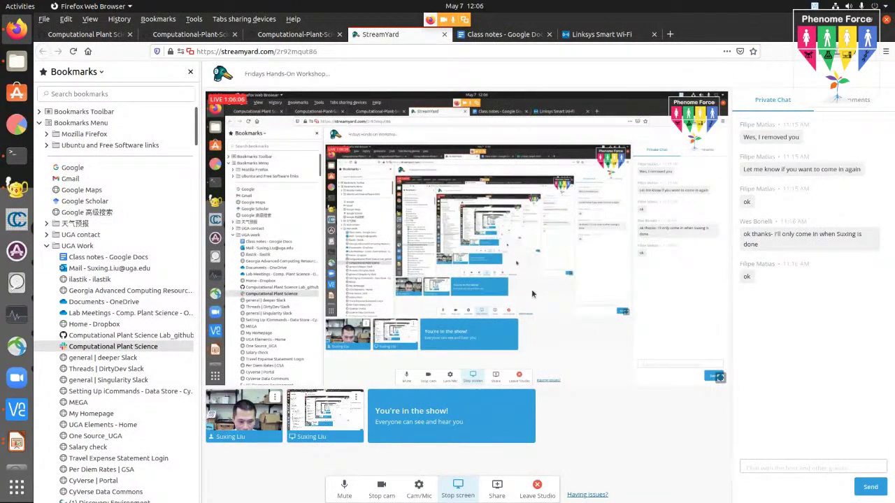
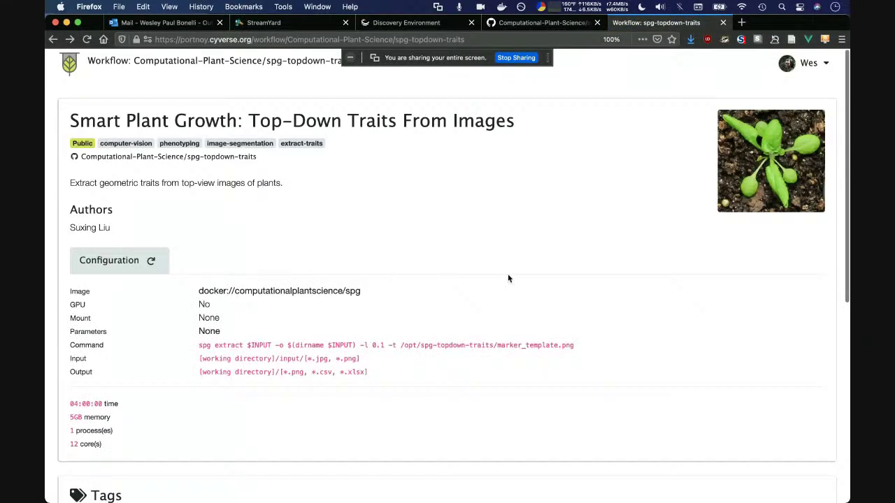
Step: Scroll the Smart Plant Growth: Top-Down Traits workflow page down to its Configuration section
{"action": "scroll", "coordinate": [509, 278], "scroll_direction": "down", "scroll_amount": 8}
Step: Switch to the Discovery Environment, briefly visit cyverse.org in a new tab, then log in
{"action": "scroll", "coordinate": [521, 278], "scroll_direction": "up", "scroll_amount": 8}
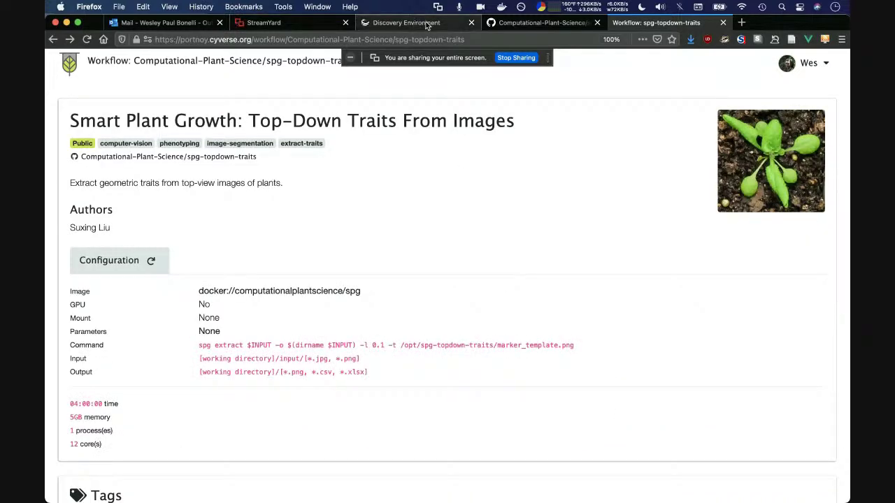
{"action": "left_click", "coordinate": [427, 23]}
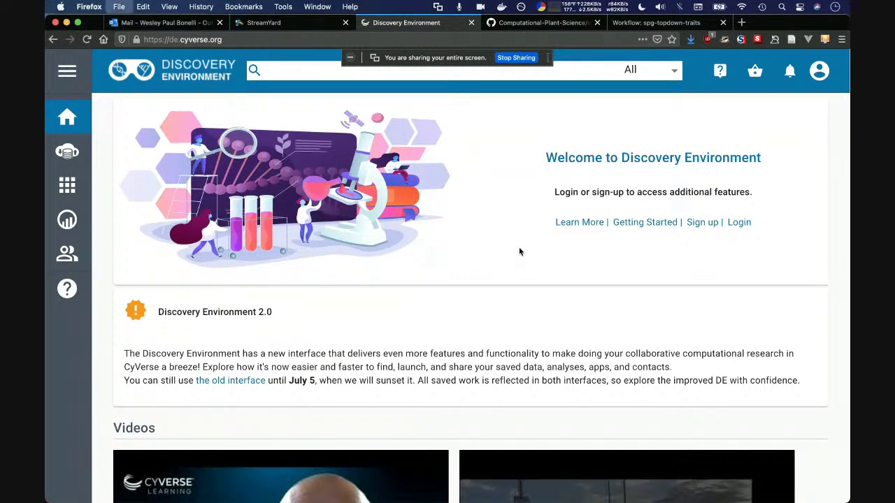
{"action": "key", "text": "super+t"}
{"action": "type", "text": "cyverse.org"}
{"action": "key", "text": "Return"}
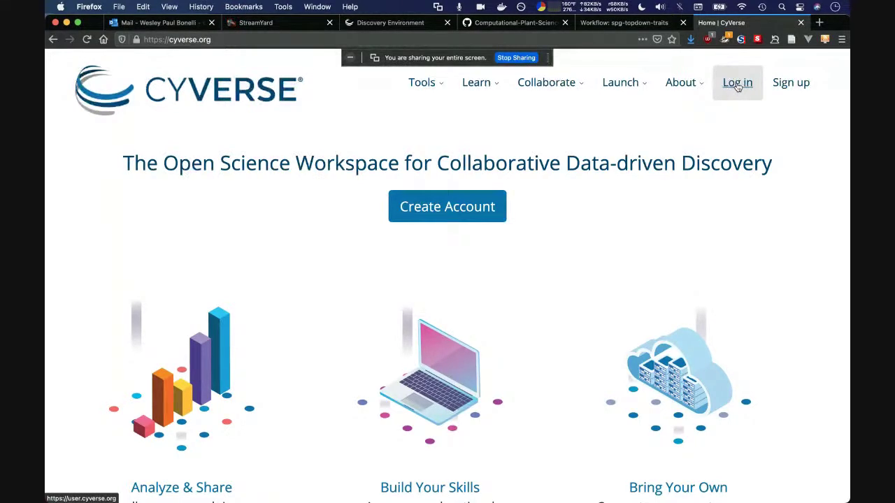
{"action": "key", "text": "super+w"}
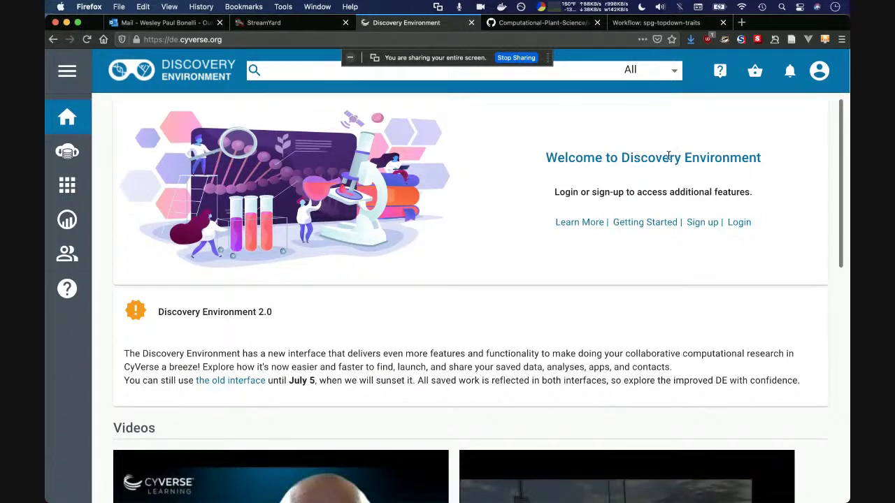
{"action": "left_click", "coordinate": [737, 225]}
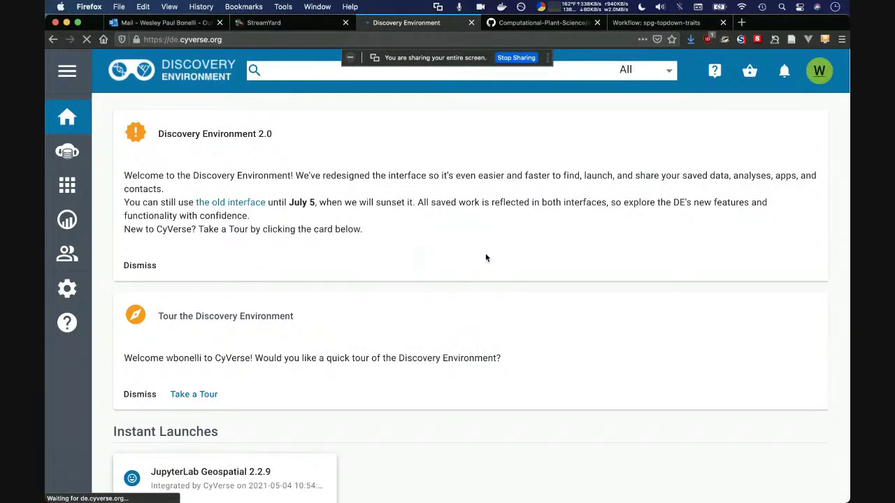
Step: Open the Discovery Environment Data view, then open the local spg folder in Finder
{"action": "left_click", "coordinate": [68, 153]}
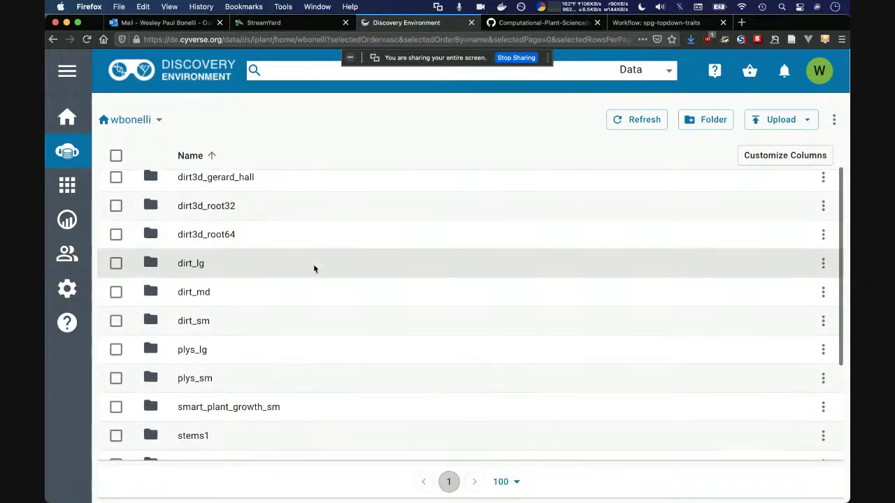
{"action": "scroll", "coordinate": [356, 272], "scroll_direction": "down", "scroll_amount": 1}
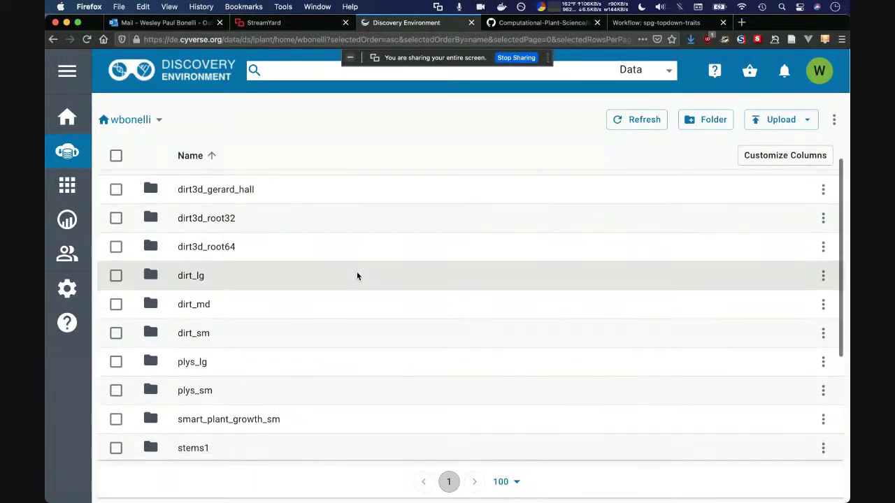
{"action": "key", "text": "super+Tab"}
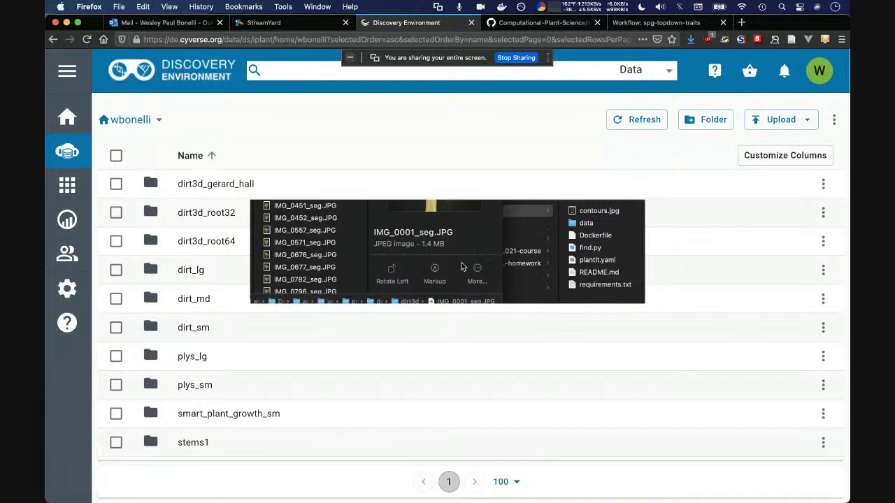
{"action": "left_click", "coordinate": [459, 267]}
{"action": "left_click", "coordinate": [192, 137]}
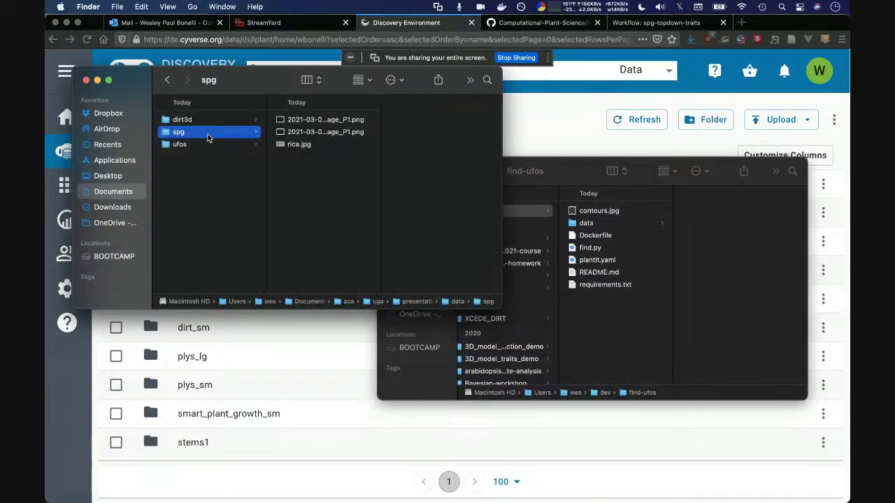
Step: Preview the plant PNGs and rice.jpg, then return to the Discovery Environment data listing
{"action": "key", "text": "Right"}
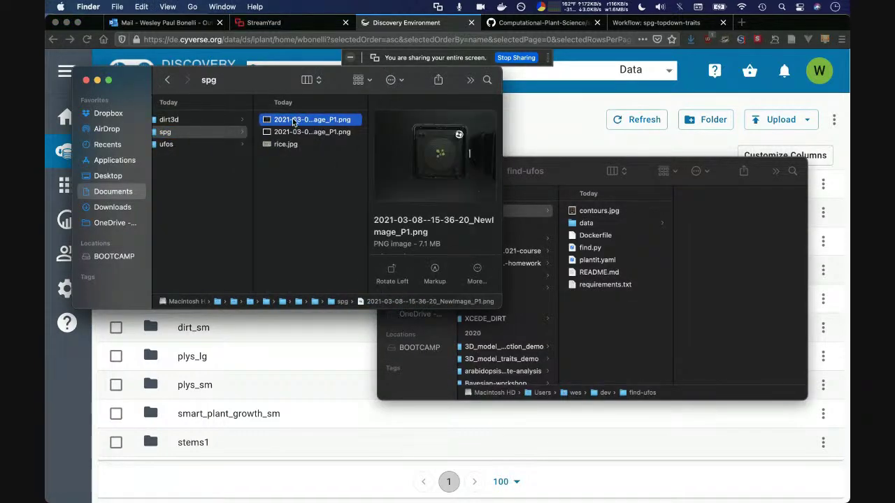
{"action": "right_click", "coordinate": [293, 123]}
{"action": "key", "text": "Escape"}
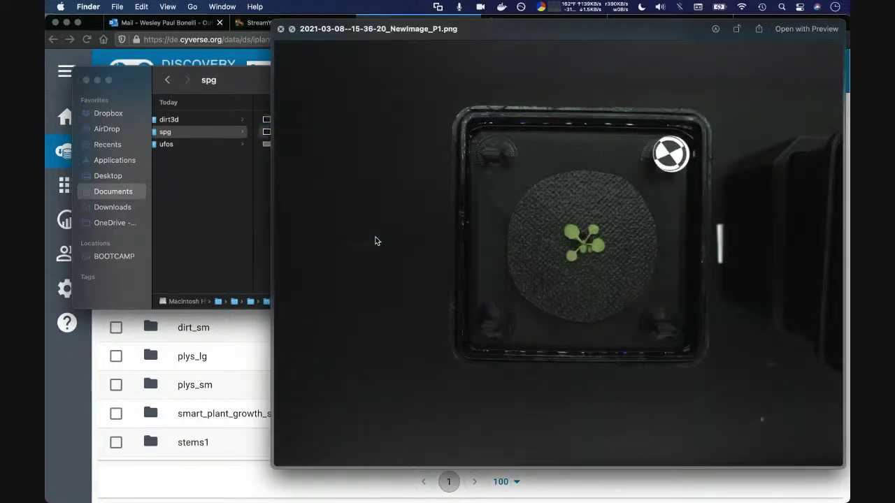
{"action": "key", "text": "Down"}
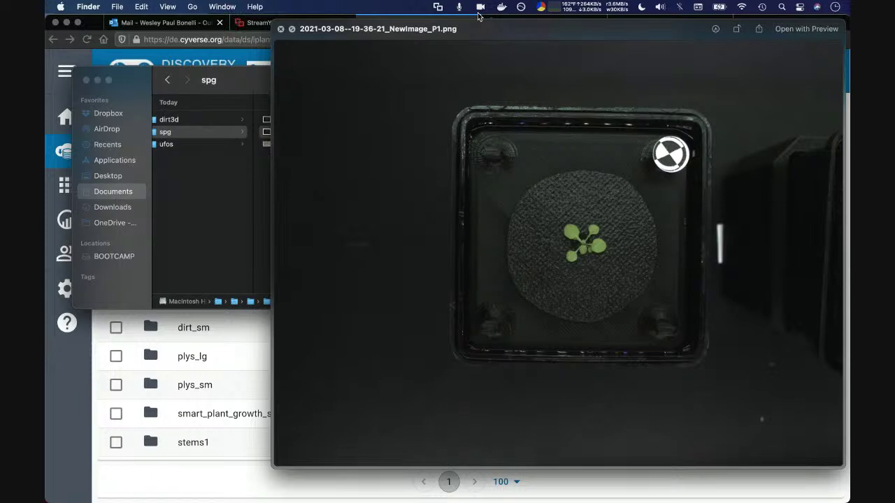
{"action": "left_click", "coordinate": [280, 28]}
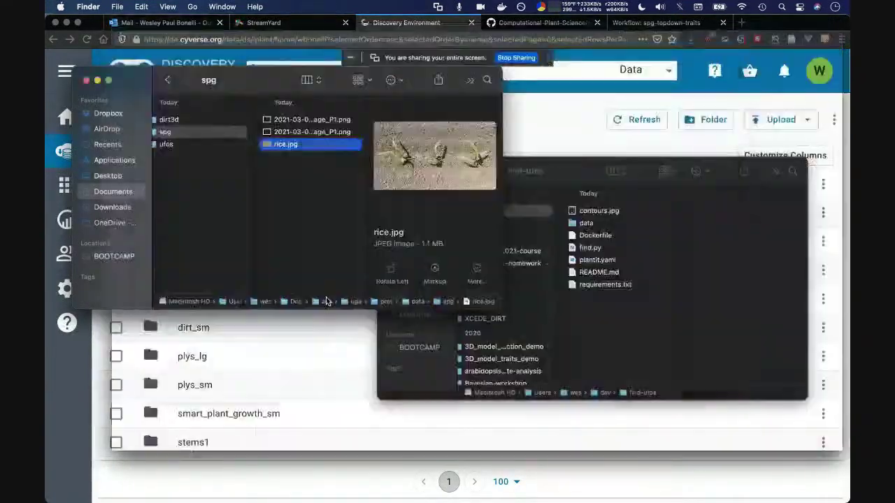
{"action": "key", "text": "space"}
{"action": "left_click", "coordinate": [340, 399]}
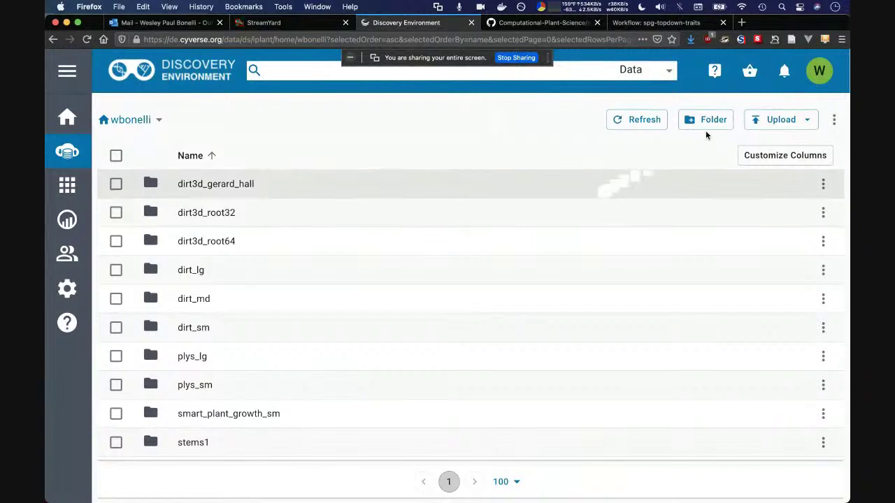
Step: Create a new folder named phenome_force_spg in the home directory and open the empty folder
{"action": "left_click", "coordinate": [708, 122]}
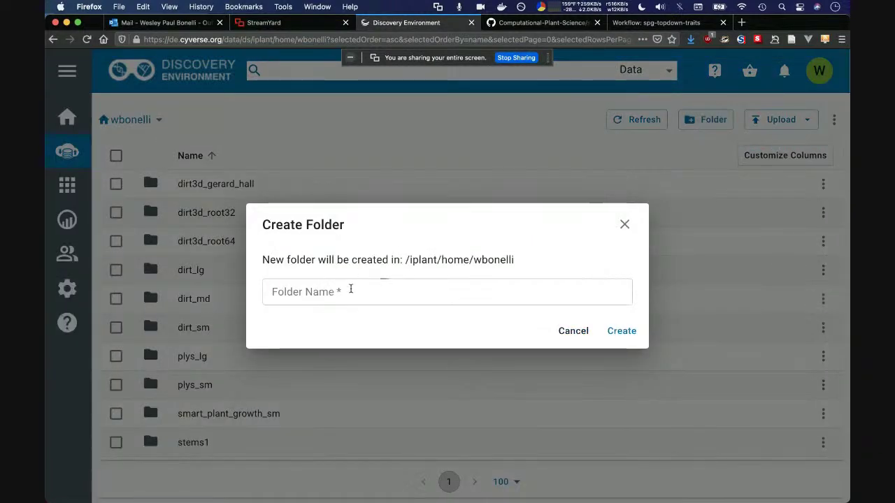
{"action": "left_click", "coordinate": [346, 288]}
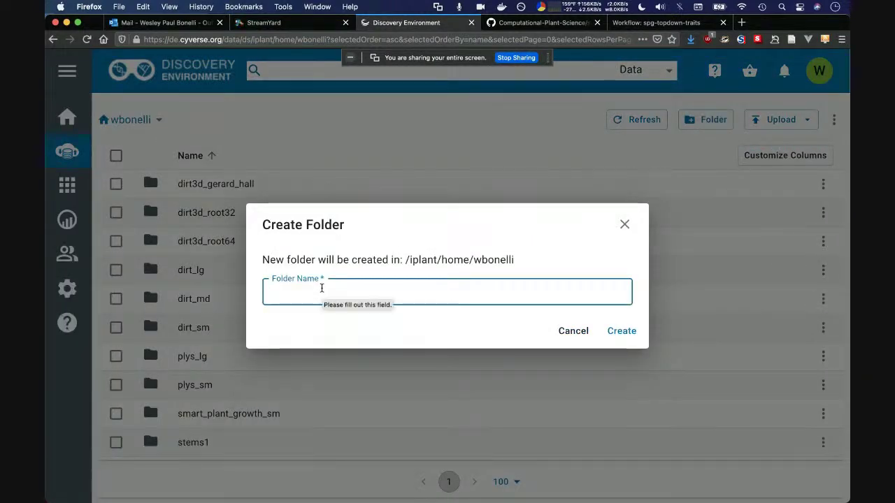
{"action": "type", "text": "pheno"}
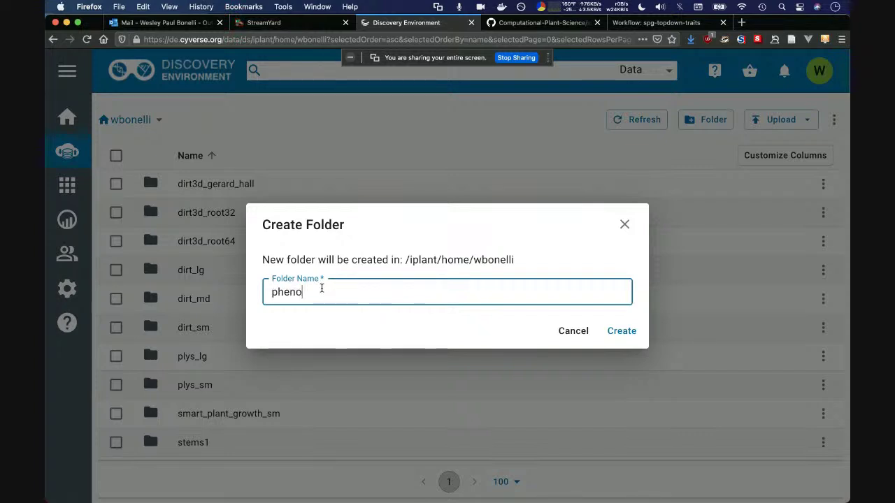
{"action": "type", "text": "me_force_spg"}
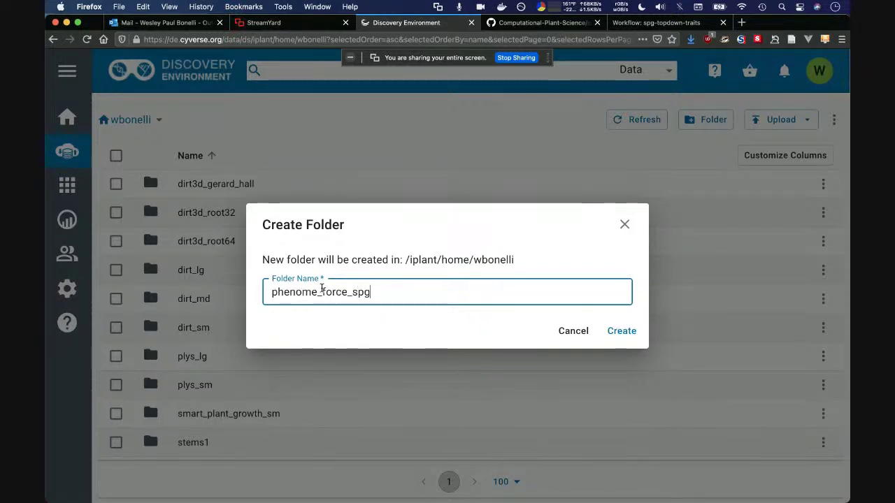
{"action": "left_click", "coordinate": [622, 331]}
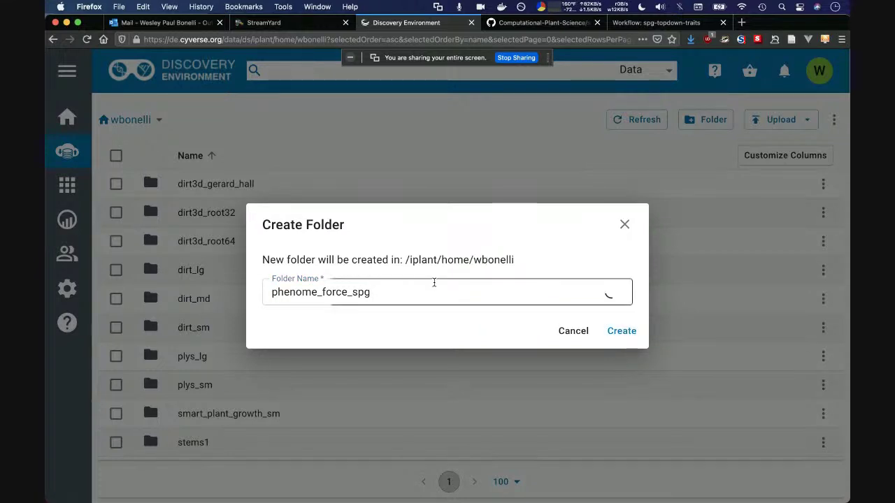
{"action": "scroll", "coordinate": [302, 308], "scroll_direction": "down", "scroll_amount": 2}
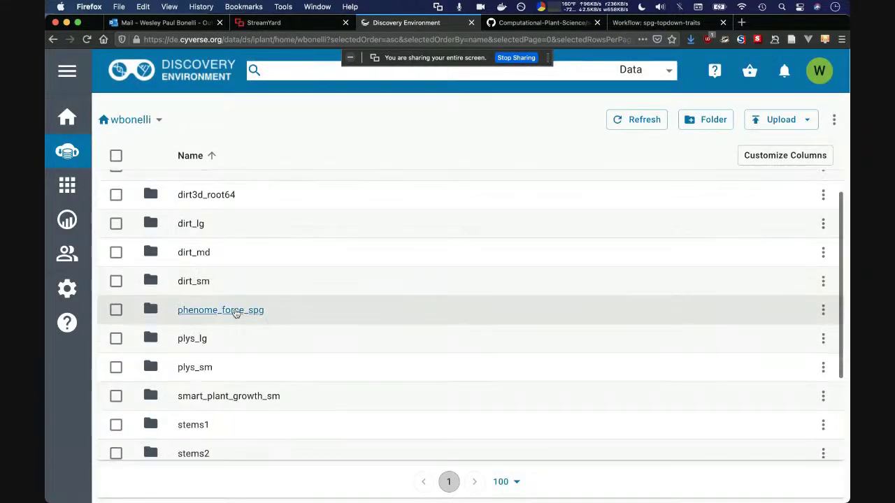
{"action": "left_click", "coordinate": [219, 314]}
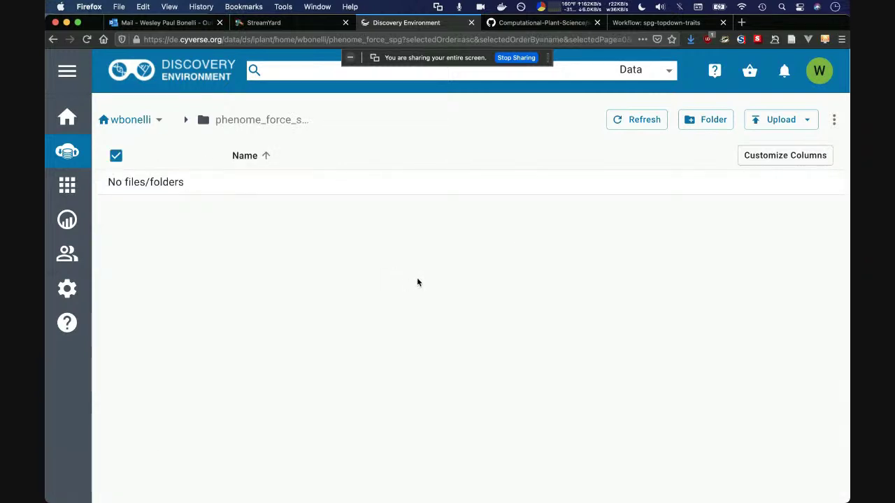
Step: Start a local upload and browse to Documents/aca/uga/presentations/data/spg
{"action": "left_click", "coordinate": [783, 121]}
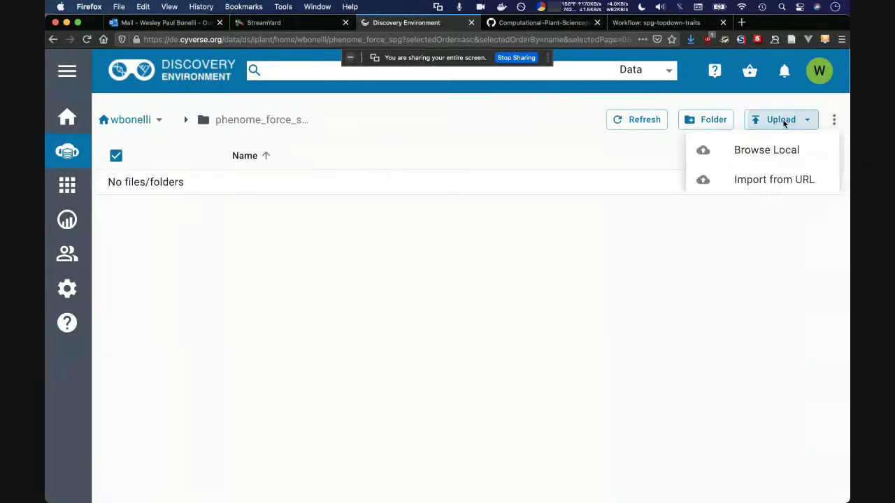
{"action": "left_click", "coordinate": [764, 152]}
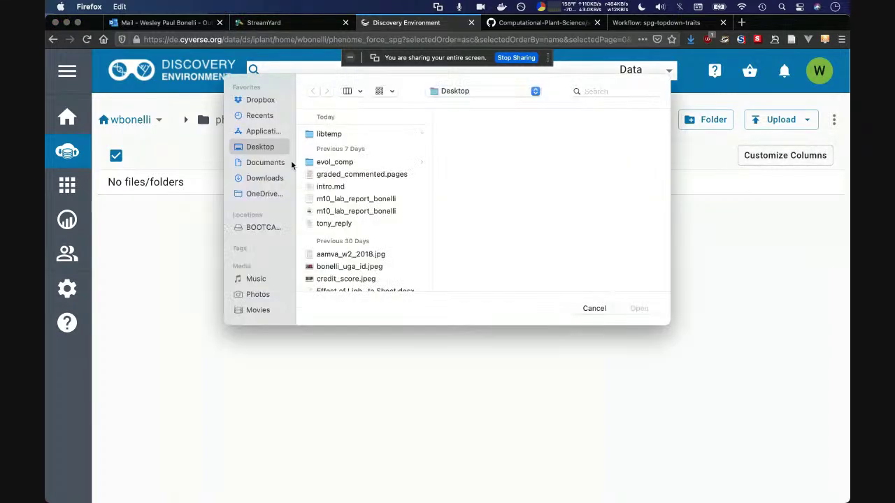
{"action": "left_click", "coordinate": [266, 164]}
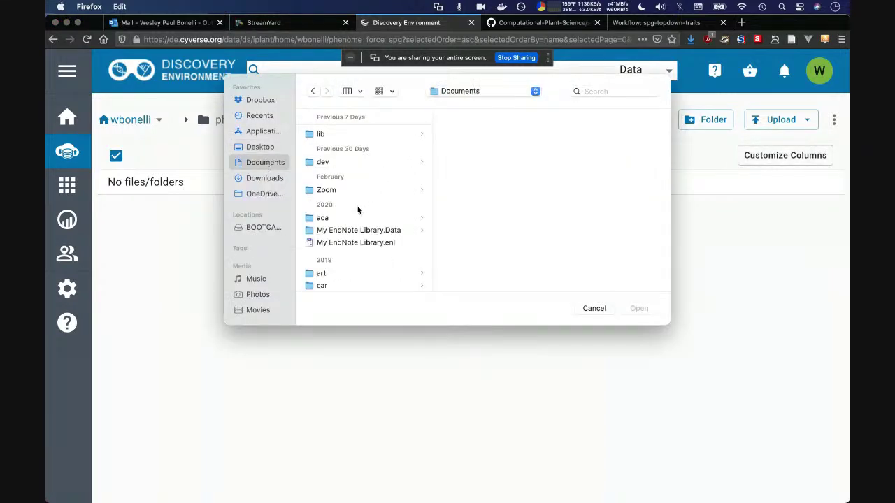
{"action": "left_click", "coordinate": [353, 217]}
{"action": "left_click", "coordinate": [486, 132]}
{"action": "left_click", "coordinate": [596, 135]}
{"action": "left_click", "coordinate": [597, 135]}
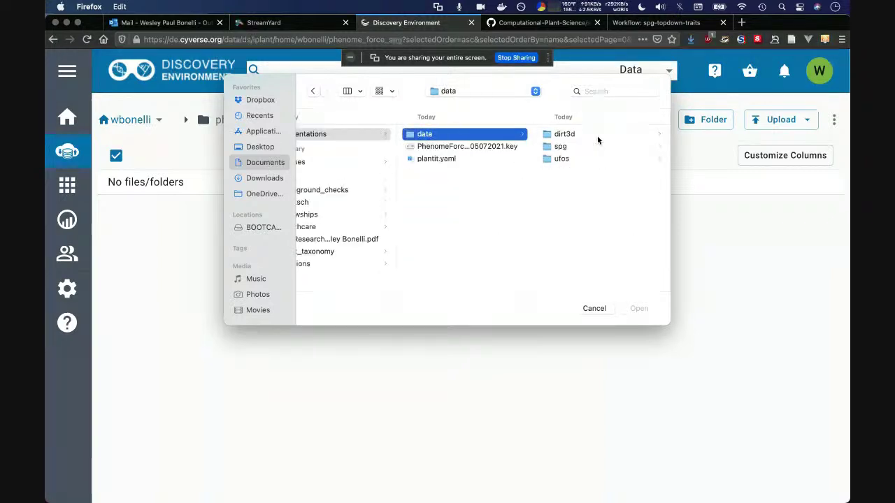
{"action": "left_click", "coordinate": [564, 146]}
Step: Upload the two 2021-03-08 plant PNGs and rice.jpg, check the upload queue, return to PlantIT
{"action": "left_click", "coordinate": [568, 134]}
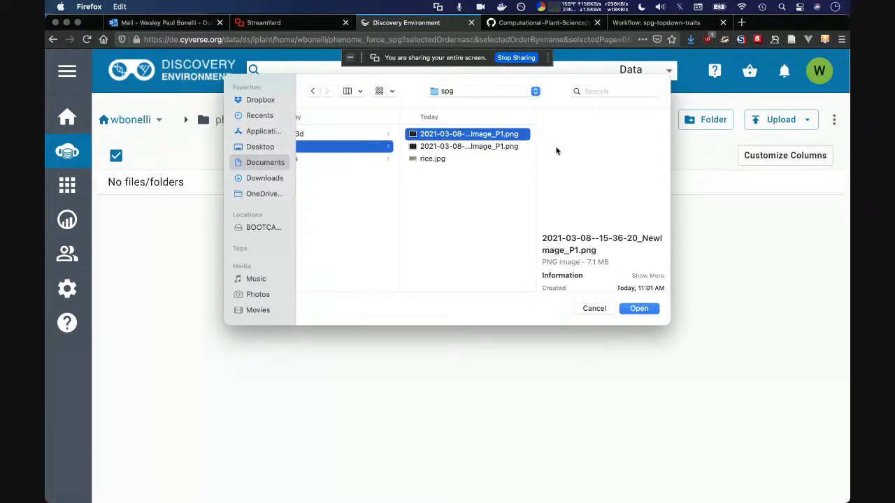
{"action": "left_click", "coordinate": [455, 160], "text": "shift"}
{"action": "key", "text": "Return"}
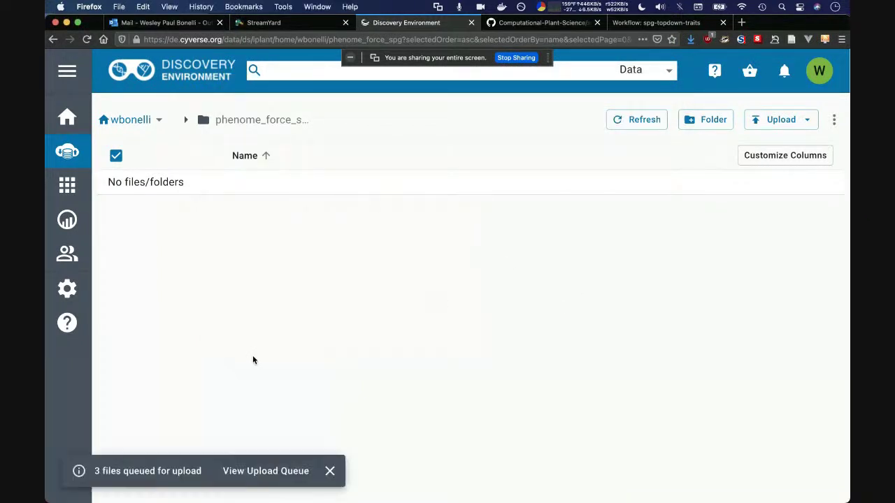
{"action": "left_click", "coordinate": [279, 480]}
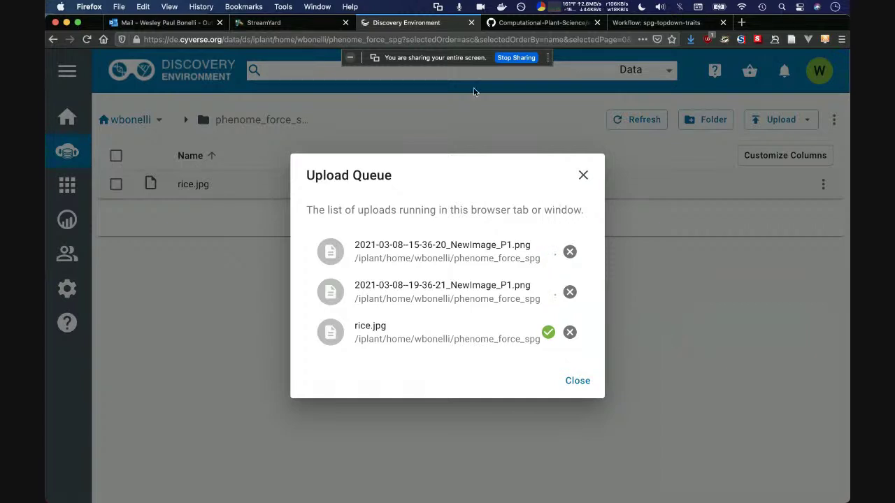
{"action": "left_click", "coordinate": [657, 23]}
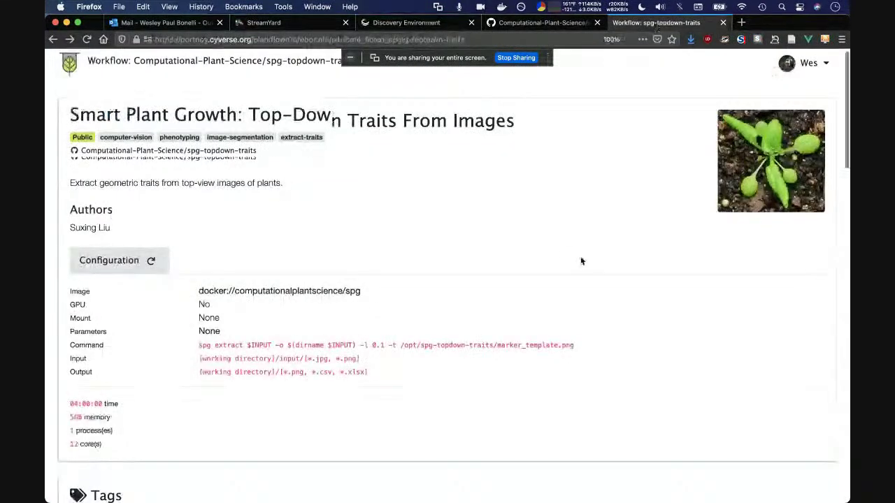
Step: Tag the run with Phenome Force, SPG and Test
{"action": "scroll", "coordinate": [601, 238], "scroll_direction": "down", "scroll_amount": 5}
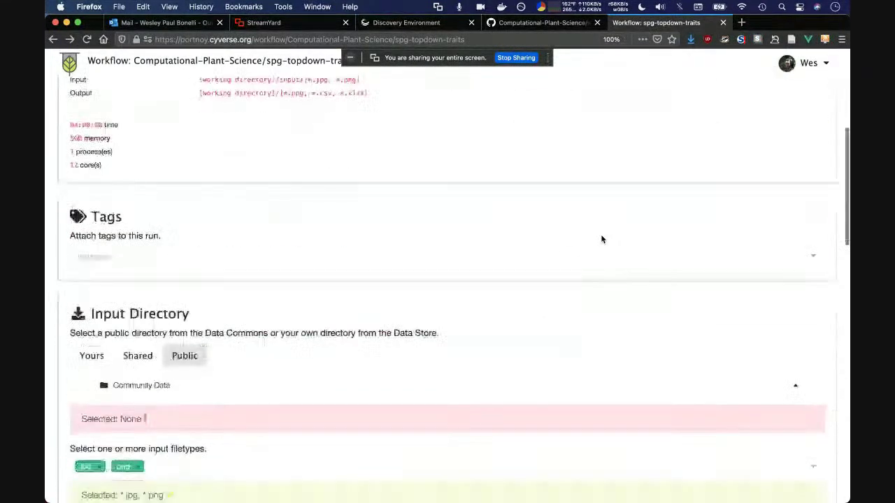
{"action": "scroll", "coordinate": [601, 239], "scroll_direction": "up", "scroll_amount": 5}
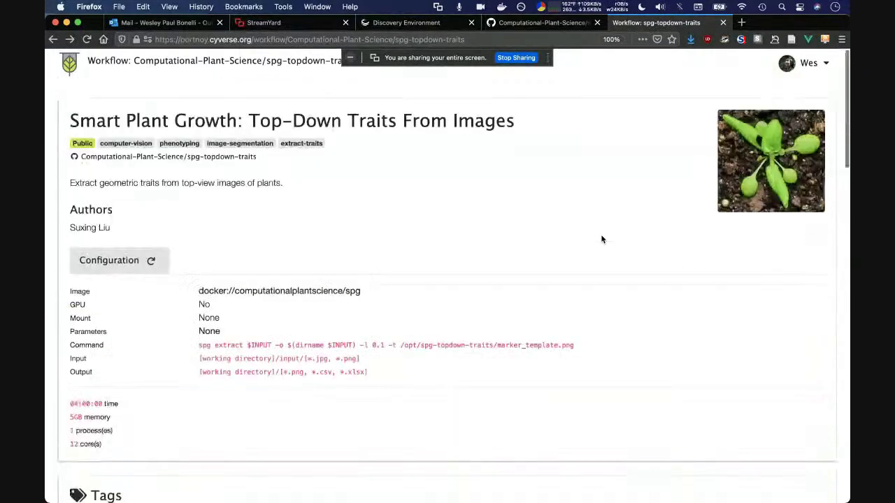
{"action": "scroll", "coordinate": [601, 239], "scroll_direction": "down", "scroll_amount": 1}
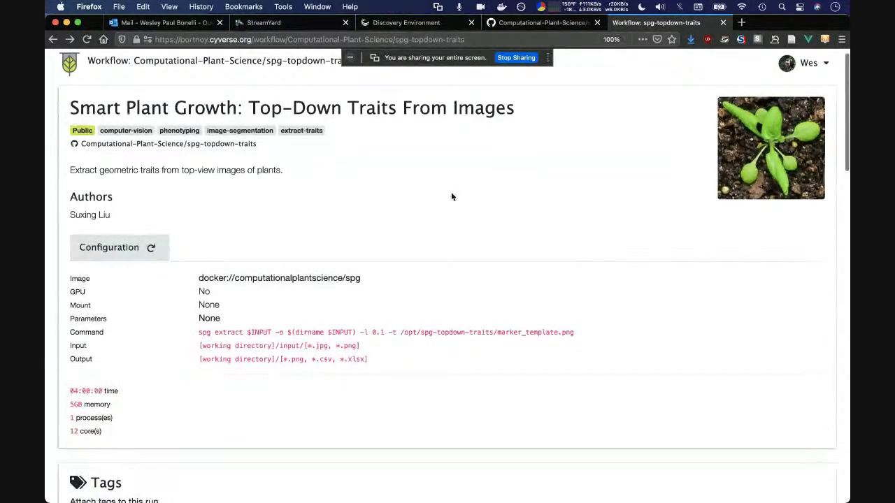
{"action": "scroll", "coordinate": [429, 263], "scroll_direction": "down", "scroll_amount": 3}
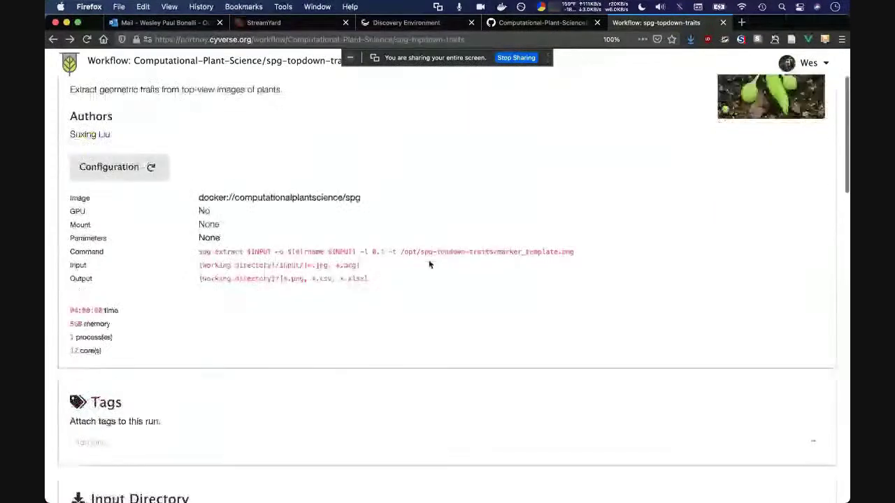
{"action": "scroll", "coordinate": [429, 264], "scroll_direction": "down", "scroll_amount": 5}
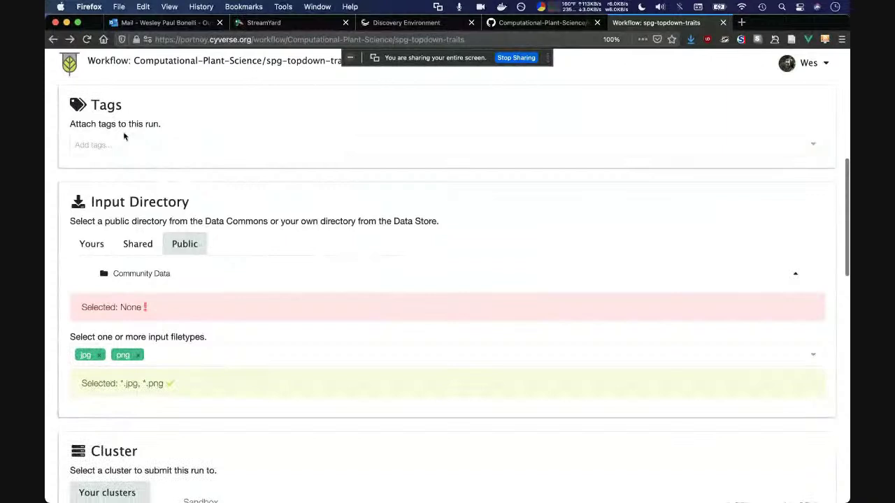
{"action": "left_click", "coordinate": [126, 143]}
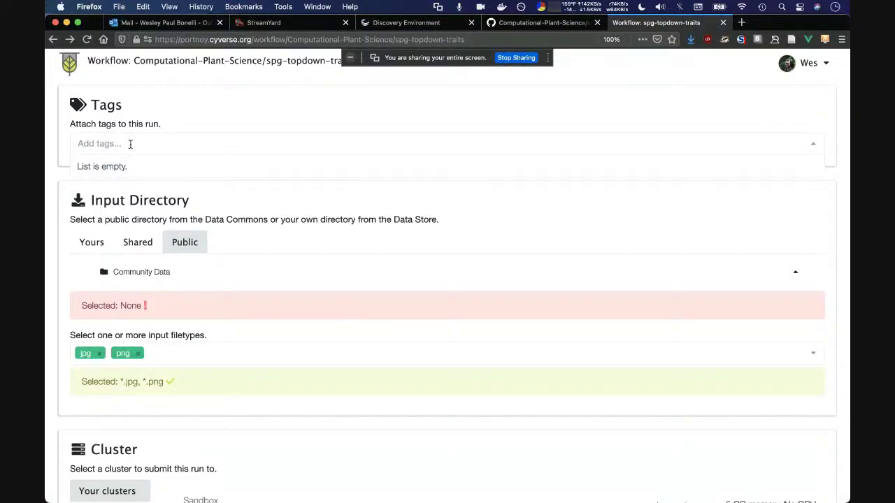
{"action": "type", "text": "PH"}
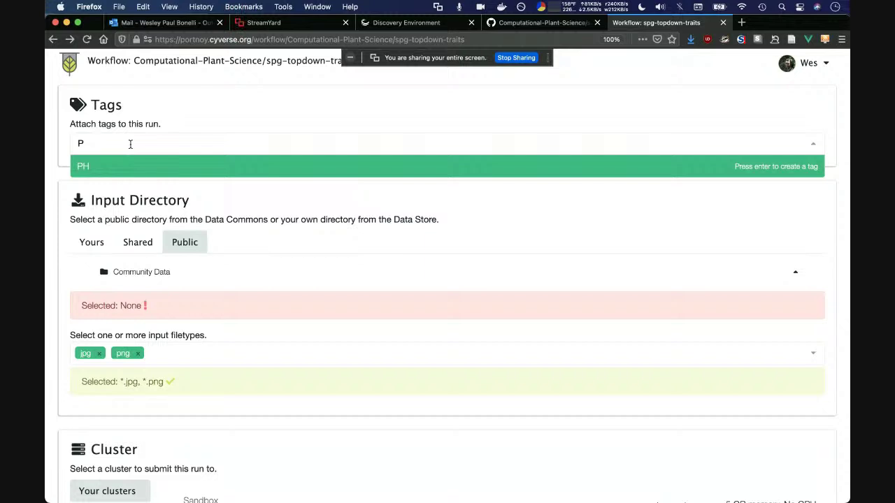
{"action": "type", "text": "enome Force"}
{"action": "key", "text": "Return"}
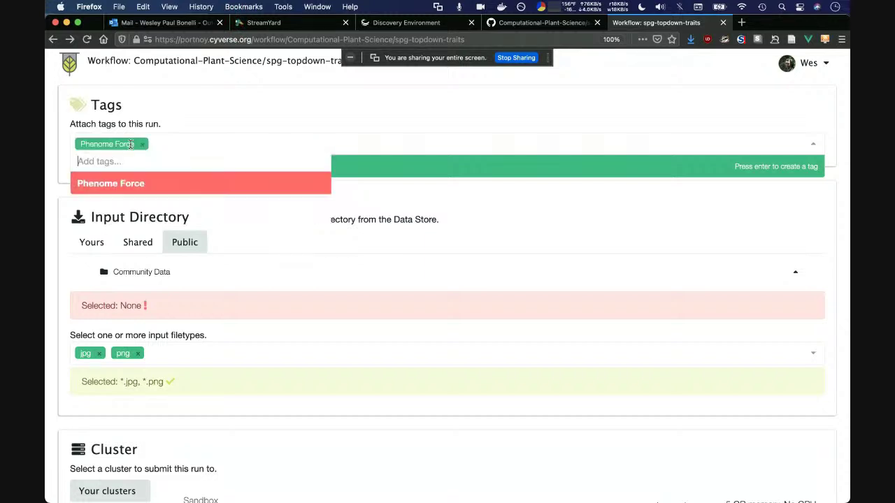
{"action": "type", "text": "SPG"}
{"action": "key", "text": "Return"}
{"action": "type", "text": "Test"}
{"action": "key", "text": "Return"}
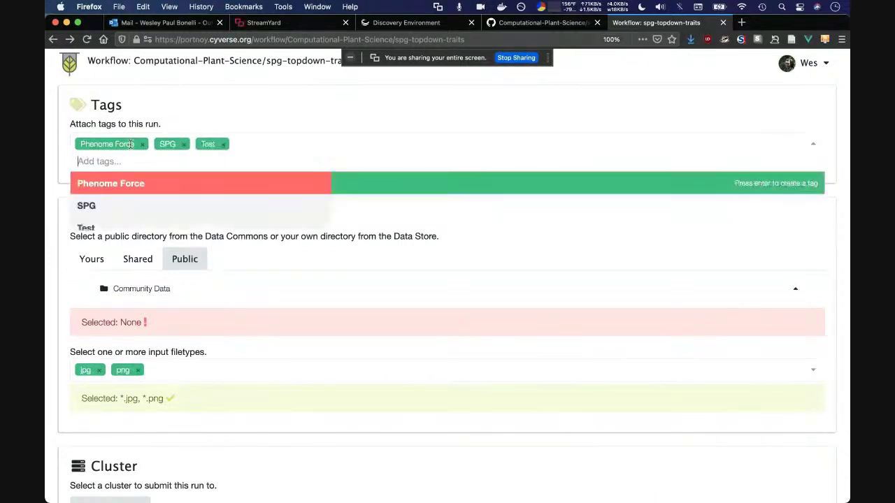
{"action": "left_click", "coordinate": [335, 262]}
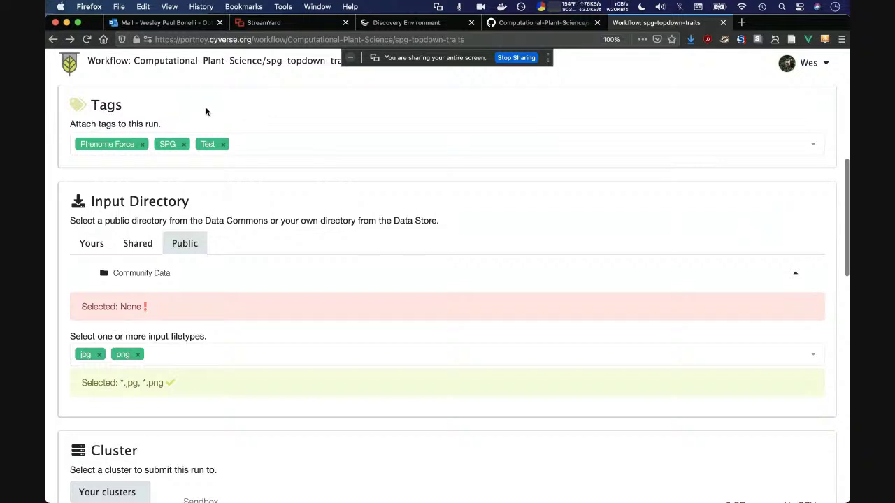
Step: Show your own Data Store directories and expand the home folder in the input browser
{"action": "left_click", "coordinate": [90, 245]}
{"action": "scroll", "coordinate": [126, 209], "scroll_direction": "down", "scroll_amount": 2}
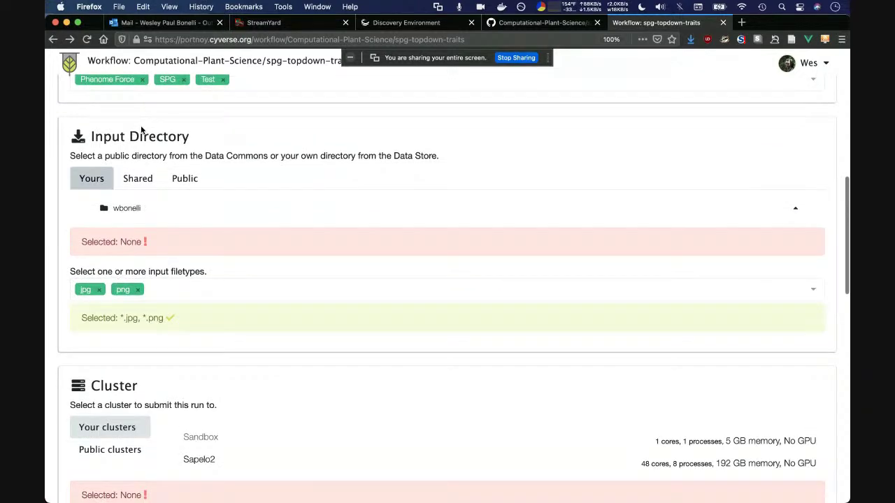
{"action": "left_click_drag", "start_coordinate": [200, 138], "coordinate": [91, 136]}
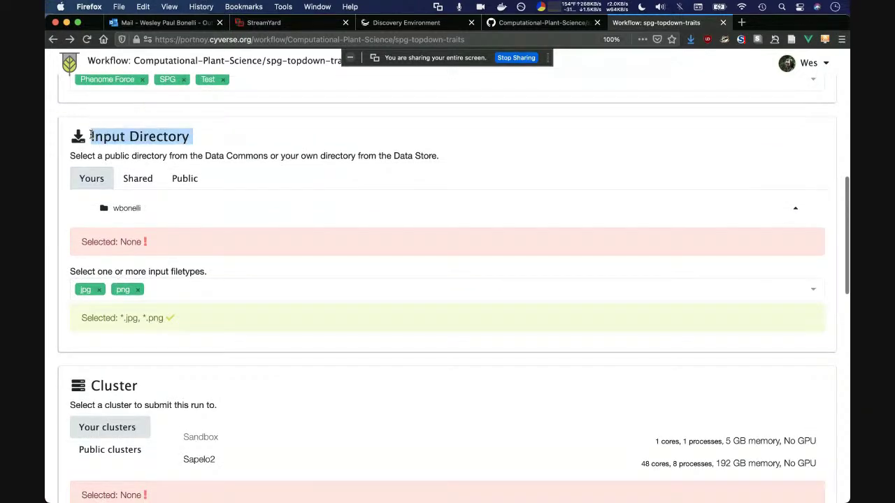
{"action": "left_click", "coordinate": [211, 138]}
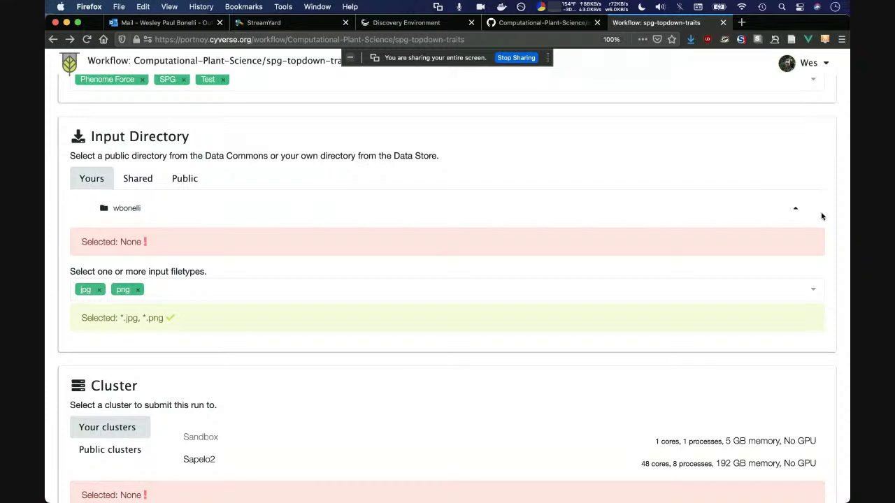
{"action": "left_click", "coordinate": [796, 212]}
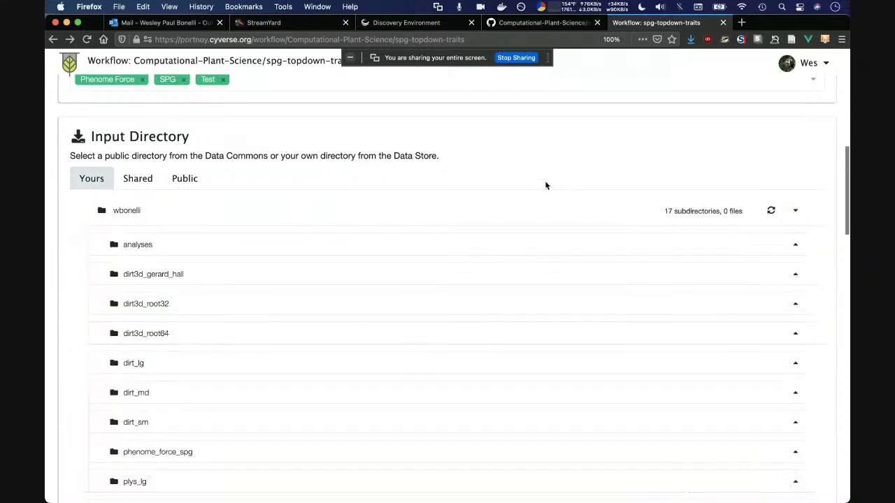
{"action": "scroll", "coordinate": [537, 245], "scroll_direction": "down", "scroll_amount": 2}
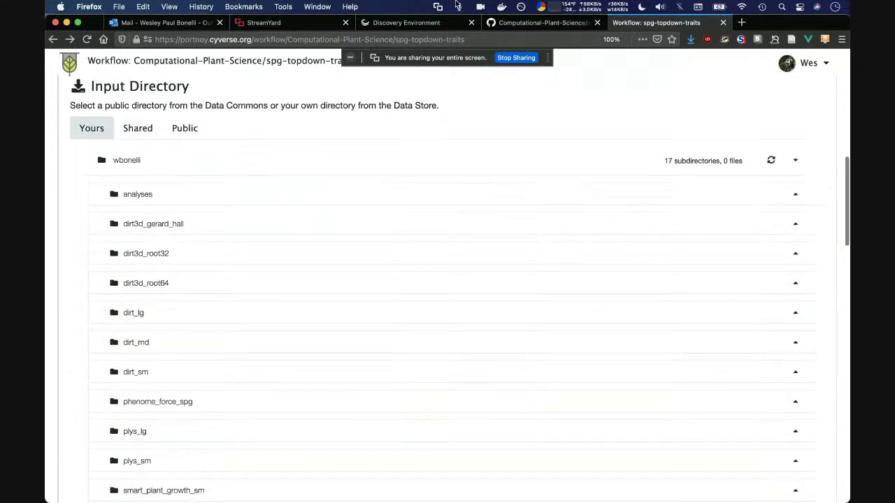
Step: Check the home folder listing back in the Discovery Environment
{"action": "left_click", "coordinate": [405, 24]}
{"action": "left_click", "coordinate": [138, 122]}
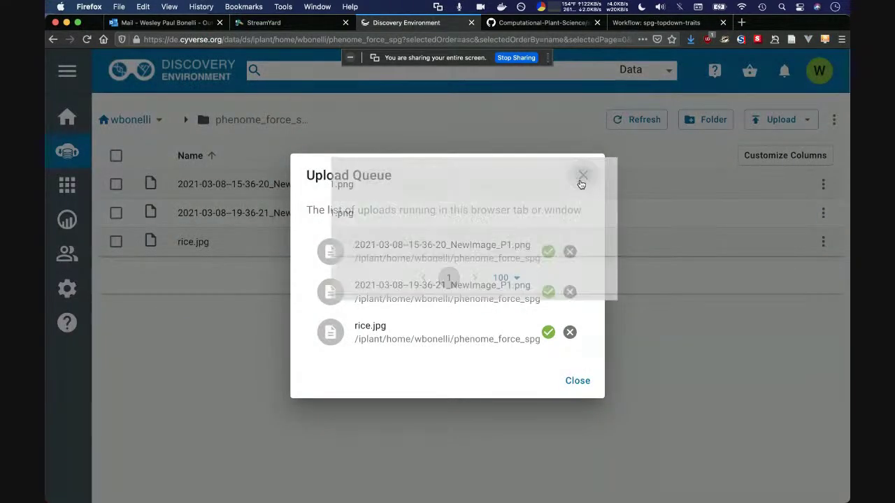
{"action": "left_click", "coordinate": [139, 123]}
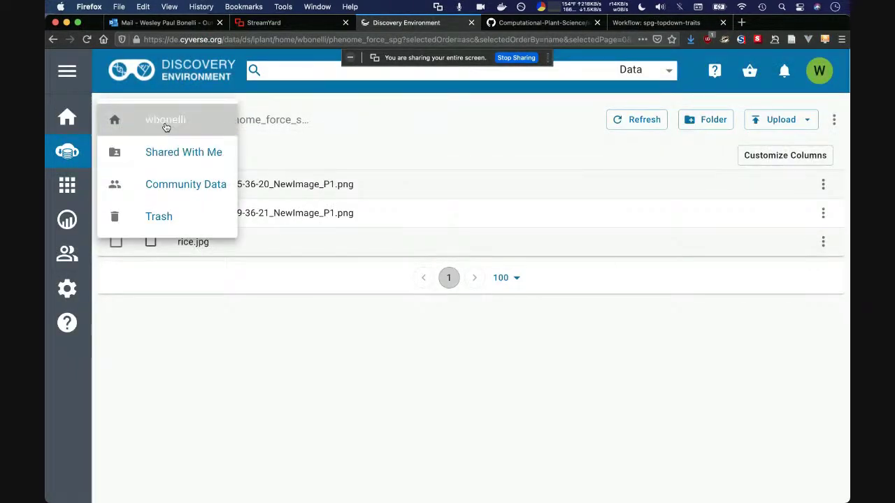
{"action": "left_click", "coordinate": [164, 132]}
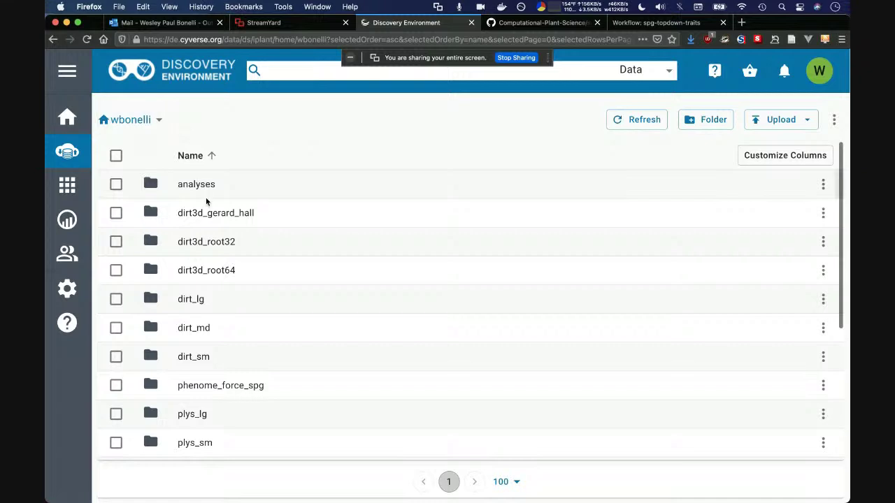
{"action": "scroll", "coordinate": [207, 202], "scroll_direction": "down", "scroll_amount": 1}
{"action": "scroll", "coordinate": [207, 202], "scroll_direction": "down", "scroll_amount": 5}
{"action": "scroll", "coordinate": [206, 202], "scroll_direction": "up", "scroll_amount": 7}
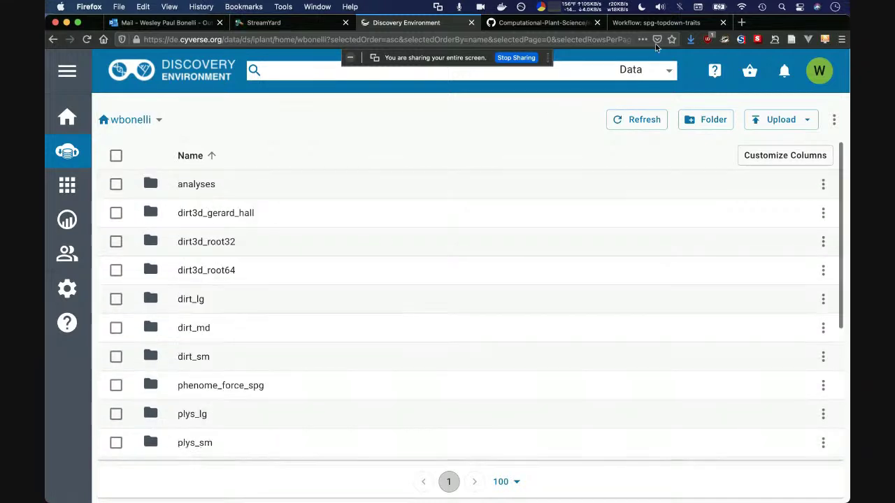
Step: Back in PlantIT, choose phenome_force_spg as the input directory
{"action": "left_click", "coordinate": [657, 23]}
{"action": "scroll", "coordinate": [442, 310], "scroll_direction": "down", "scroll_amount": 2}
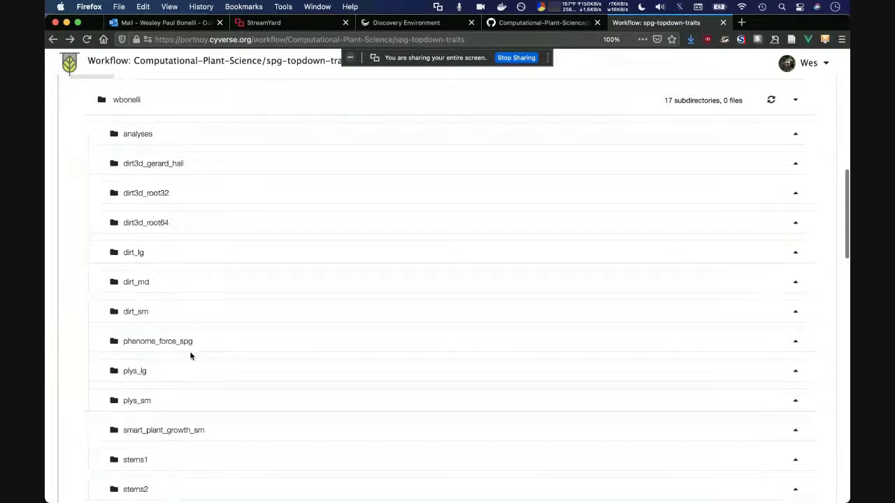
{"action": "scroll", "coordinate": [166, 354], "scroll_direction": "down", "scroll_amount": 2}
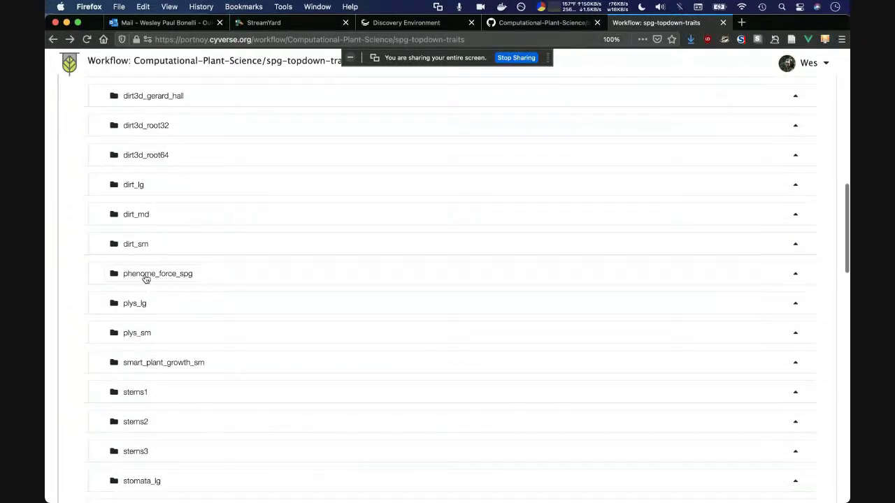
{"action": "left_click", "coordinate": [153, 277]}
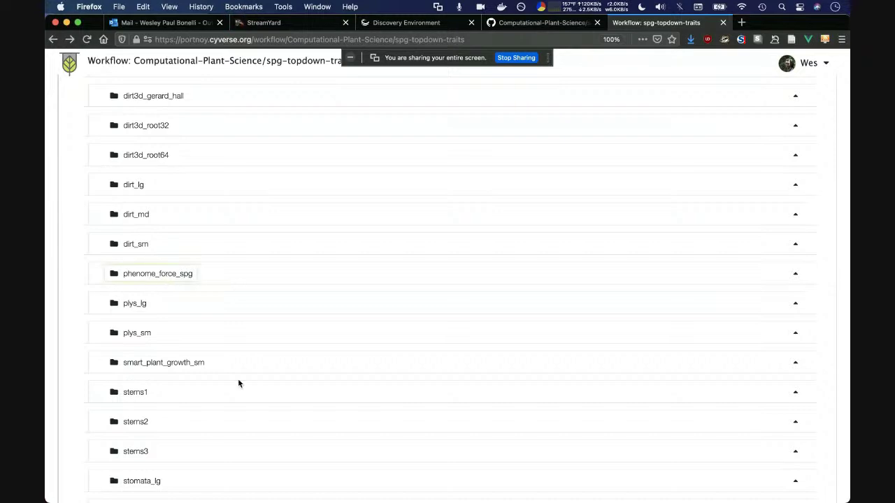
{"action": "scroll", "coordinate": [238, 381], "scroll_direction": "down", "scroll_amount": 7}
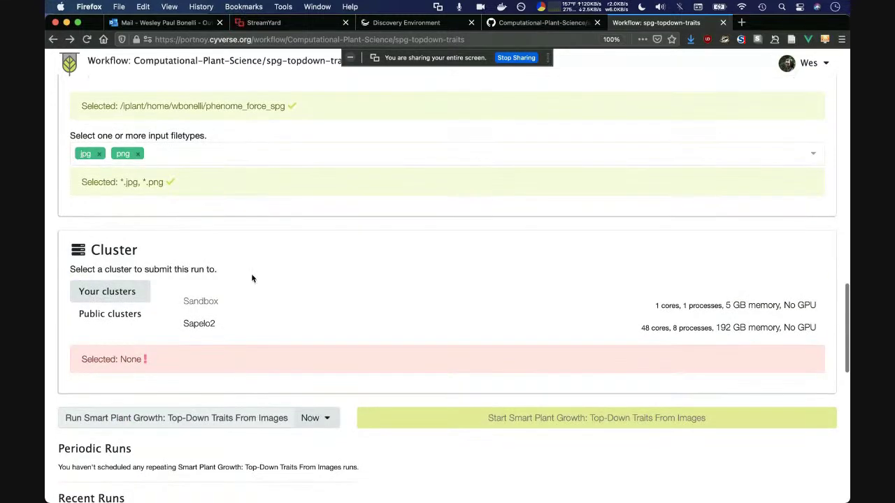
Step: Pick Stampede2 from the public clusters for the run
{"action": "scroll", "coordinate": [252, 277], "scroll_direction": "down", "scroll_amount": 2}
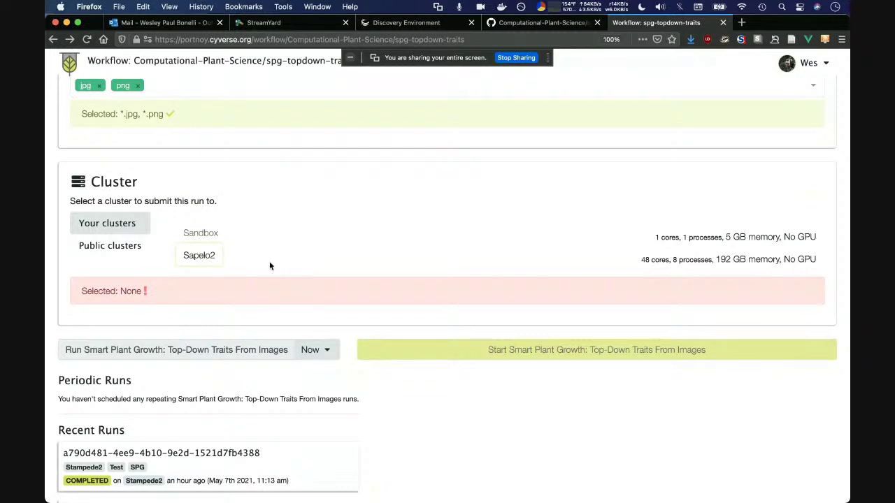
{"action": "scroll", "coordinate": [343, 201], "scroll_direction": "down", "scroll_amount": 1}
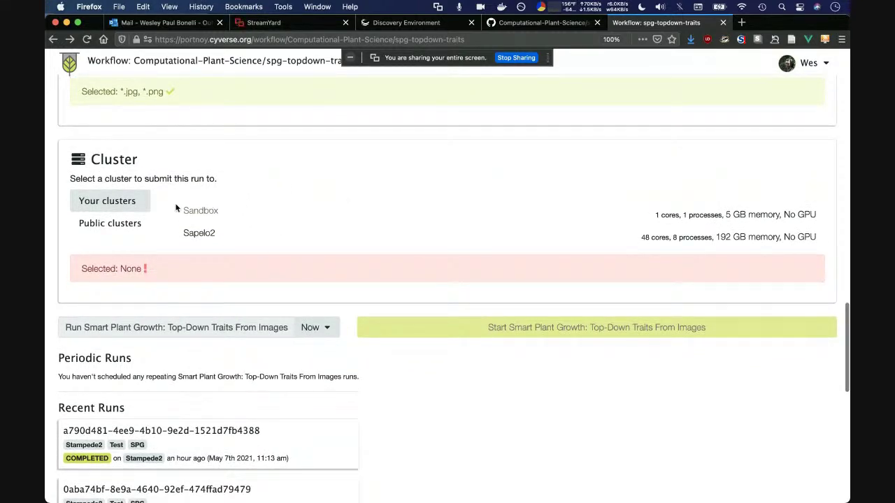
{"action": "left_click", "coordinate": [112, 224]}
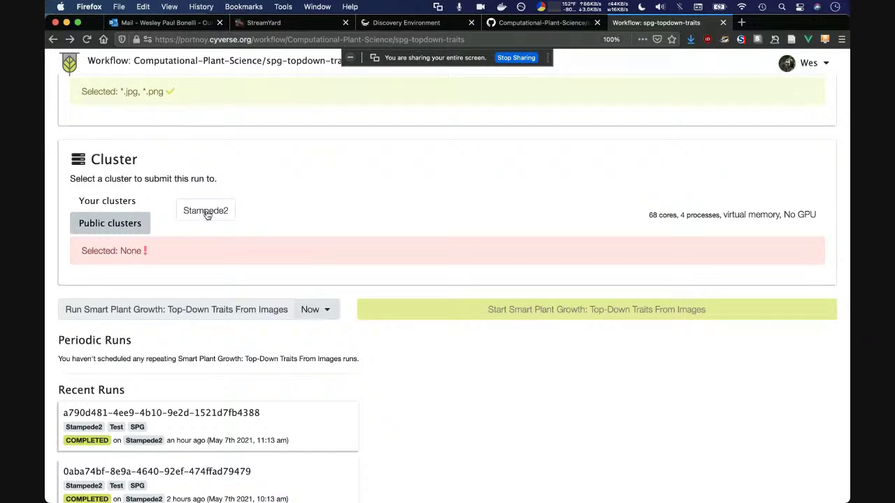
{"action": "left_click", "coordinate": [206, 212]}
Step: Review the phenome_force_spg input, jpg and png filetypes, and Stampede2 cluster settings
{"action": "scroll", "coordinate": [372, 204], "scroll_direction": "down", "scroll_amount": 1}
{"action": "scroll", "coordinate": [372, 208], "scroll_direction": "up", "scroll_amount": 6}
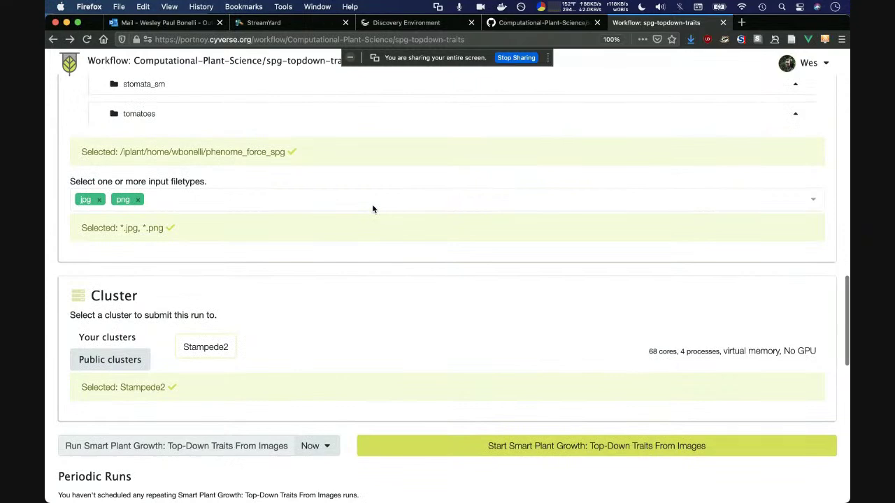
{"action": "scroll", "coordinate": [373, 209], "scroll_direction": "down", "scroll_amount": 5}
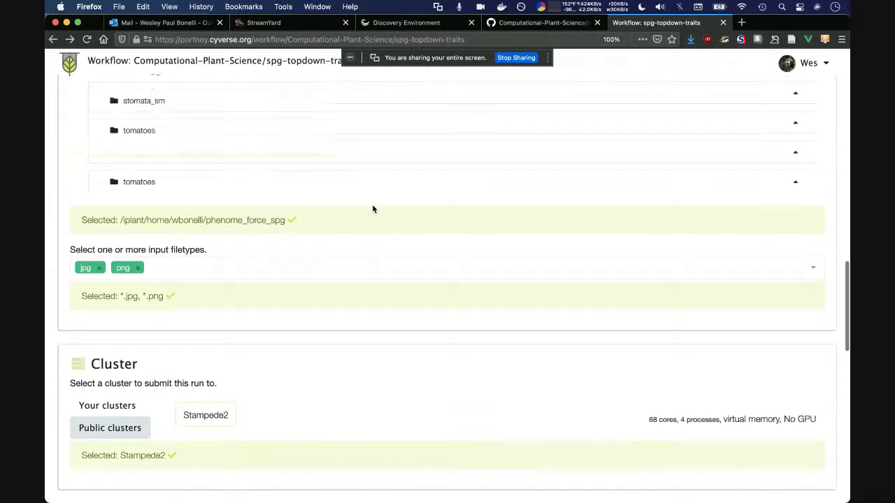
{"action": "scroll", "coordinate": [373, 209], "scroll_direction": "down", "scroll_amount": 2}
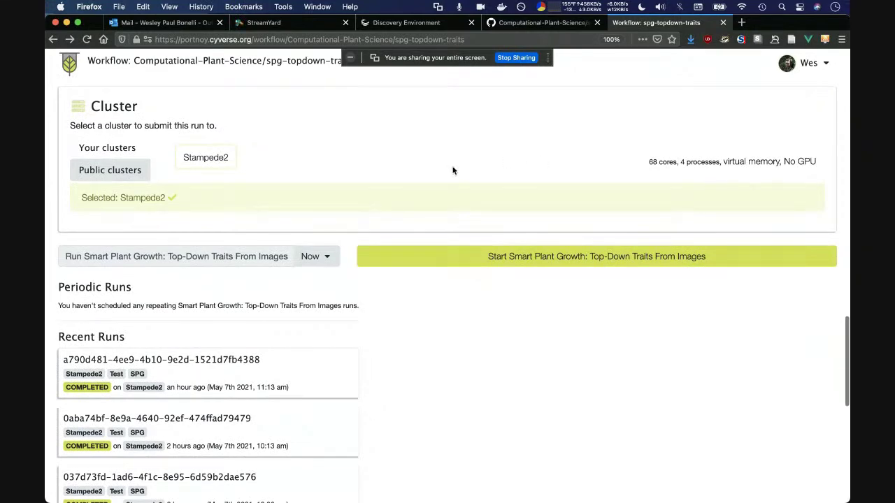
{"action": "scroll", "coordinate": [356, 406], "scroll_direction": "up", "scroll_amount": 4}
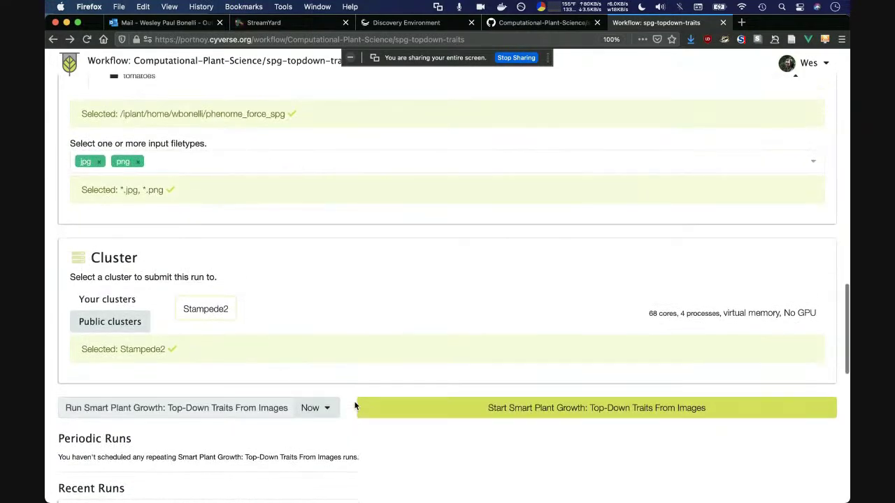
{"action": "scroll", "coordinate": [596, 359], "scroll_direction": "up", "scroll_amount": 15}
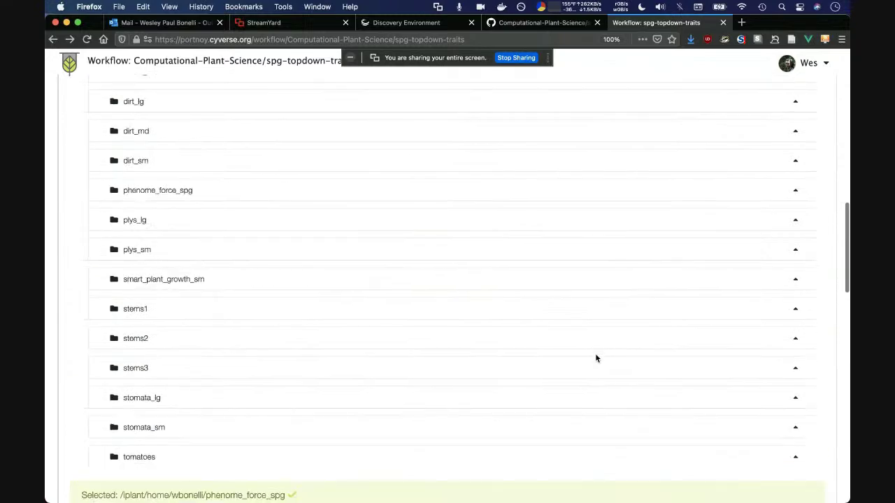
{"action": "scroll", "coordinate": [595, 359], "scroll_direction": "down", "scroll_amount": 15}
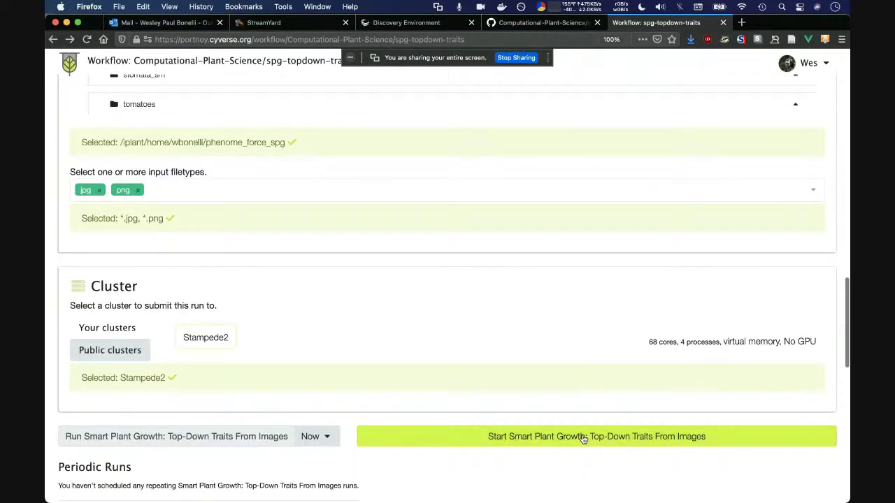
Step: Start the run, entering the Stampede2 username and password and declining to save the login
{"action": "left_click", "coordinate": [582, 439]}
{"action": "left_click", "coordinate": [395, 263]}
{"action": "type", "text": "dirt"}
{"action": "key", "text": "Tab"}
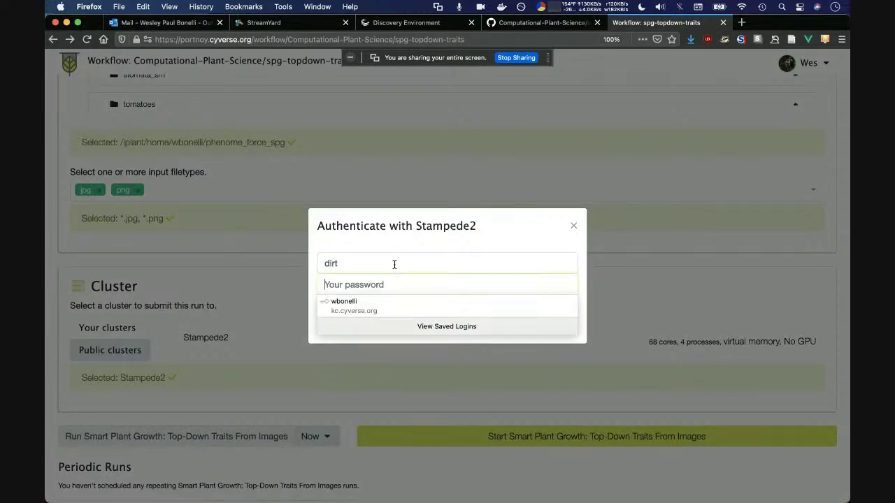
{"action": "type", "text": "••"}
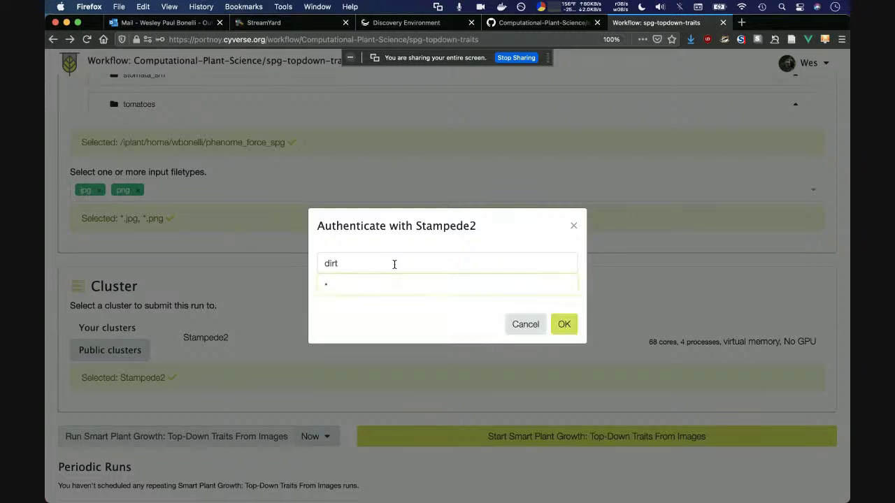
{"action": "type", "text": "••"}
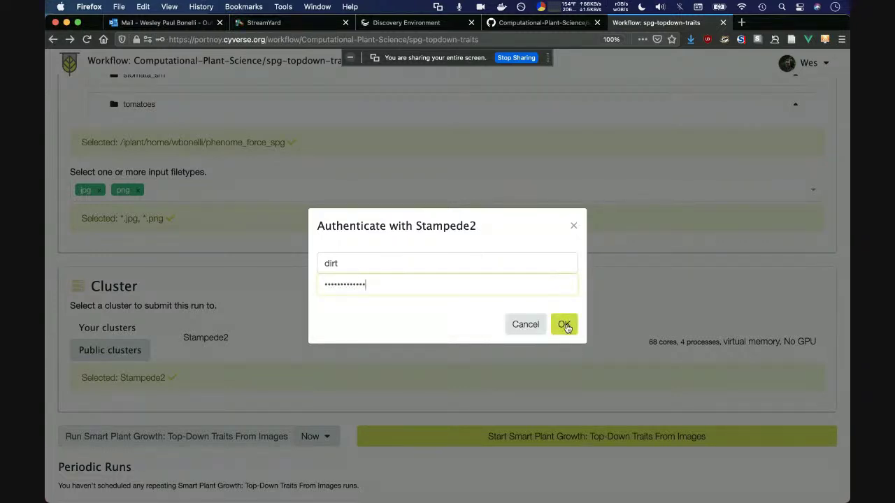
{"action": "left_click", "coordinate": [566, 327]}
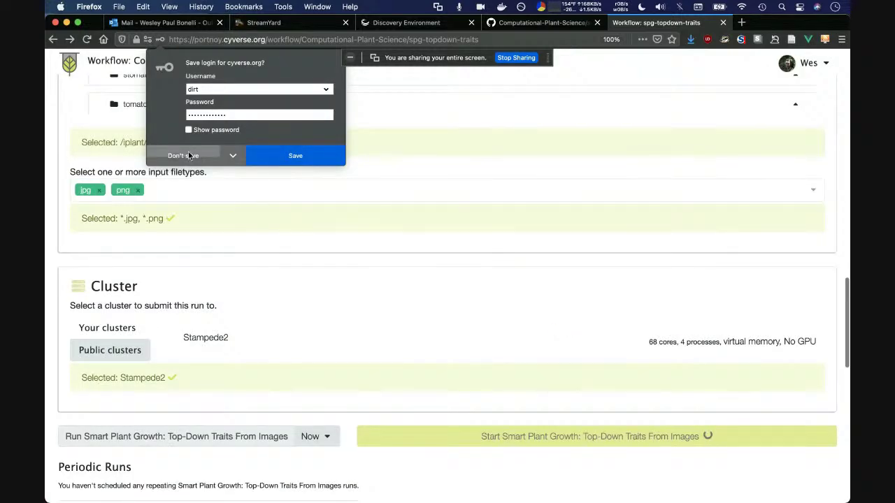
{"action": "left_click", "coordinate": [198, 154]}
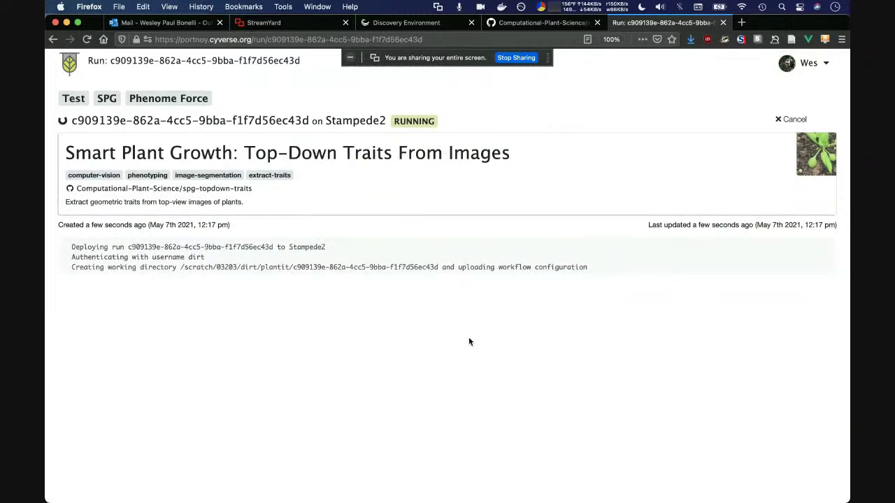
Step: Review the five deployment log lines, then switch to the Keynote presentation
{"action": "triple_click", "coordinate": [233, 248]}
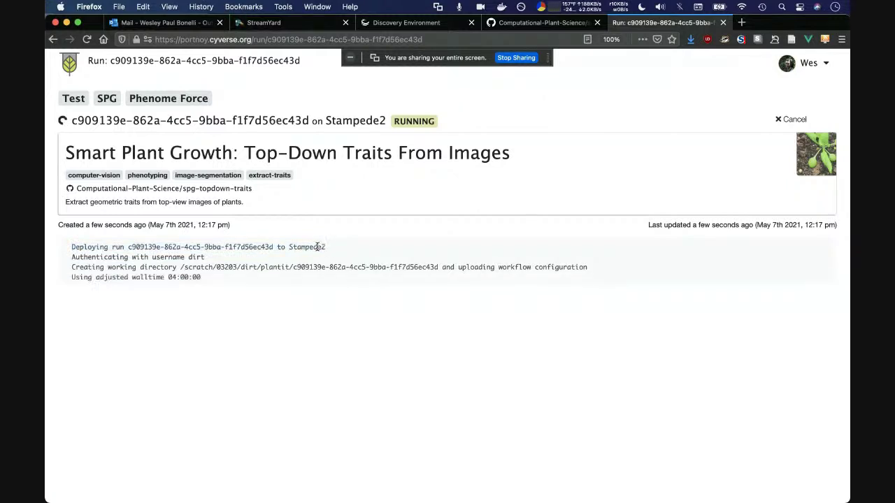
{"action": "double_click", "coordinate": [310, 248]}
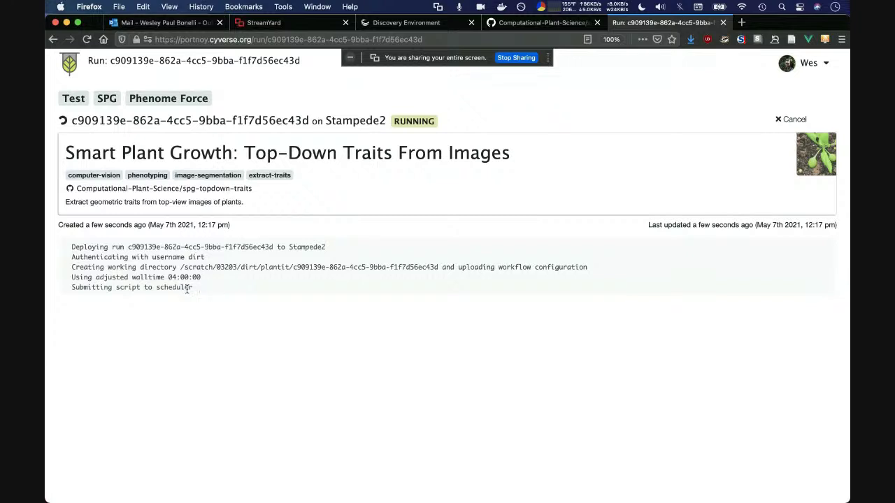
{"action": "left_click_drag", "start_coordinate": [193, 288], "coordinate": [70, 245]}
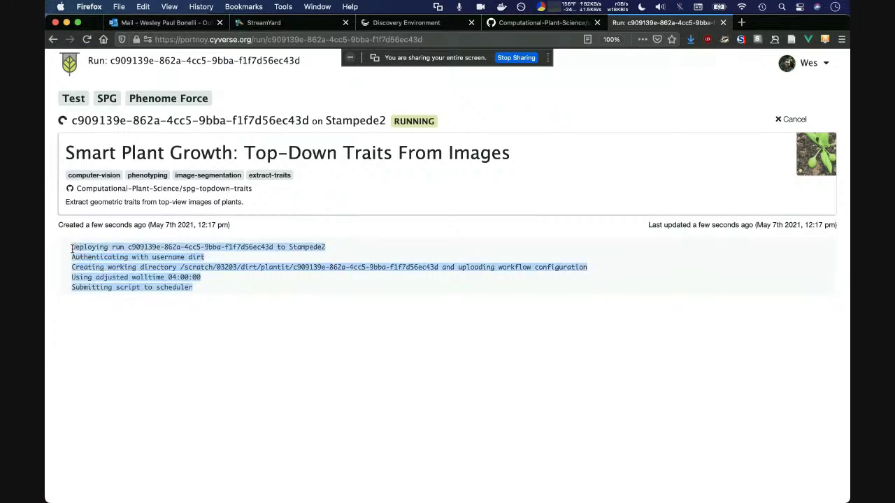
{"action": "left_click", "coordinate": [336, 252]}
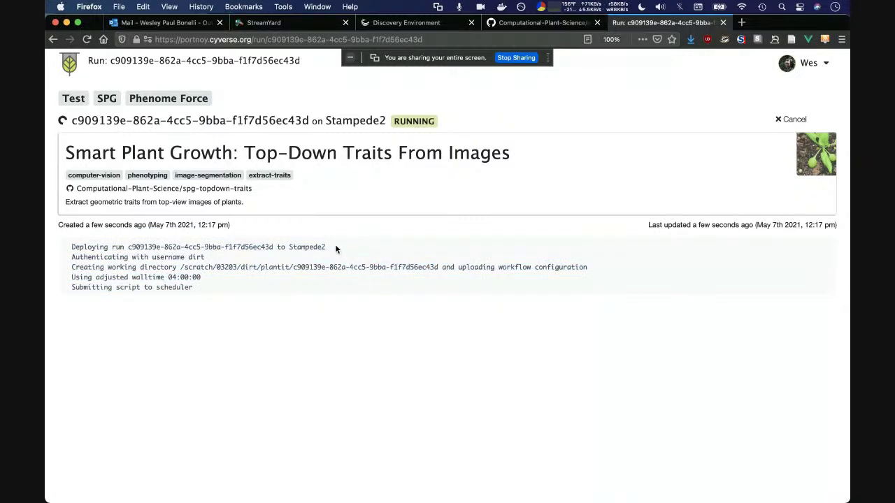
{"action": "key", "text": "super+Tab"}
{"action": "key", "text": "super+Tab"}
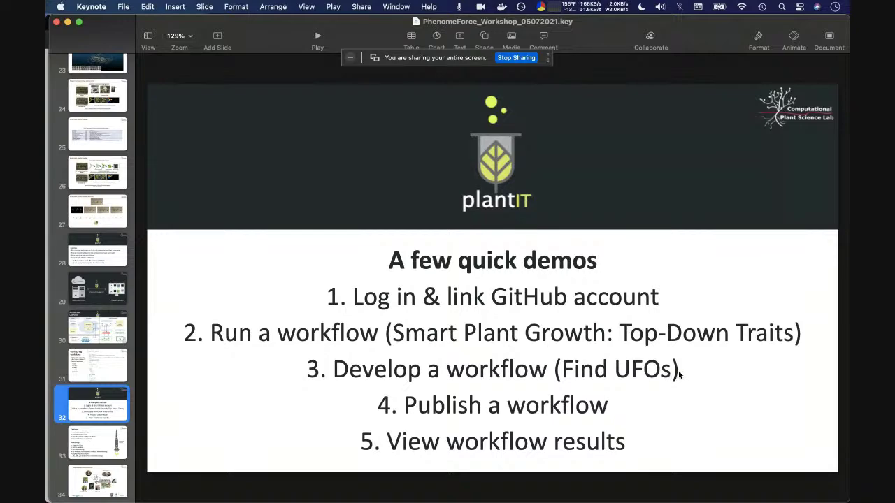
Step: Show slide 31, Configuring workflows, then return to the spg-topdown-traits GitHub tab in Firefox
{"action": "left_click", "coordinate": [102, 366]}
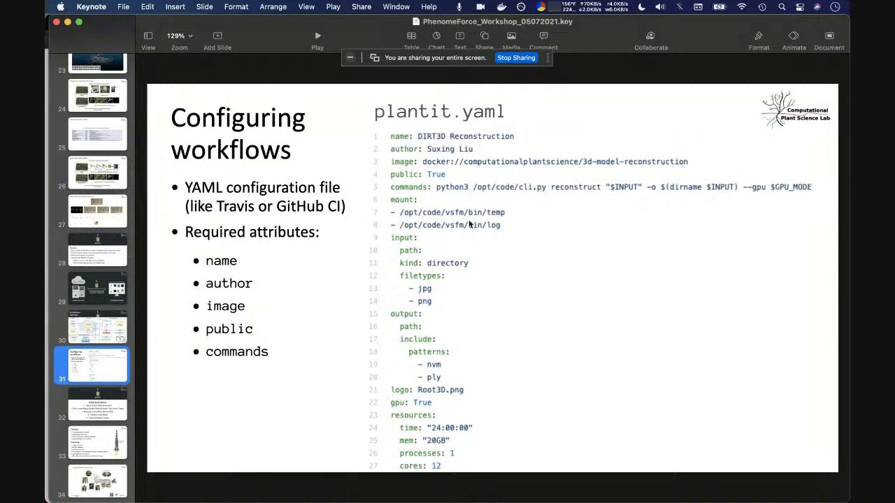
{"action": "key", "text": "super+Tab"}
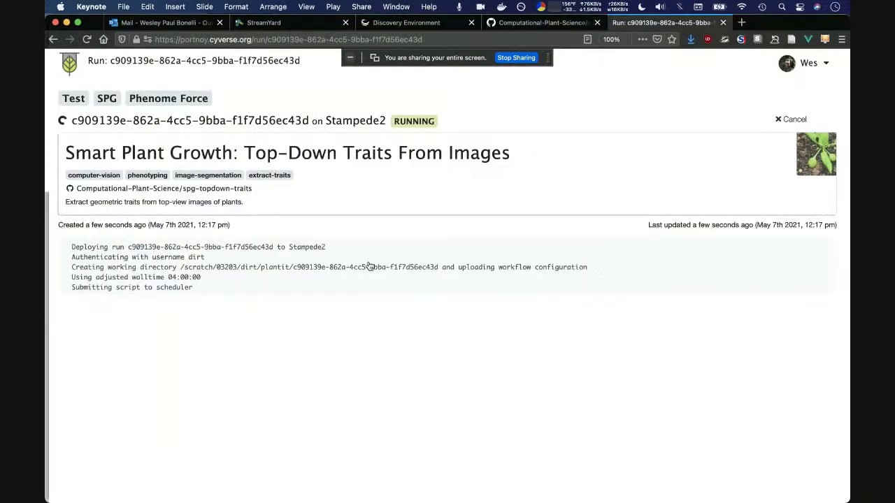
{"action": "left_click", "coordinate": [552, 23]}
Step: Open the find-ufos repository from your GitHub profile
{"action": "scroll", "coordinate": [811, 67], "scroll_direction": "up", "scroll_amount": 10}
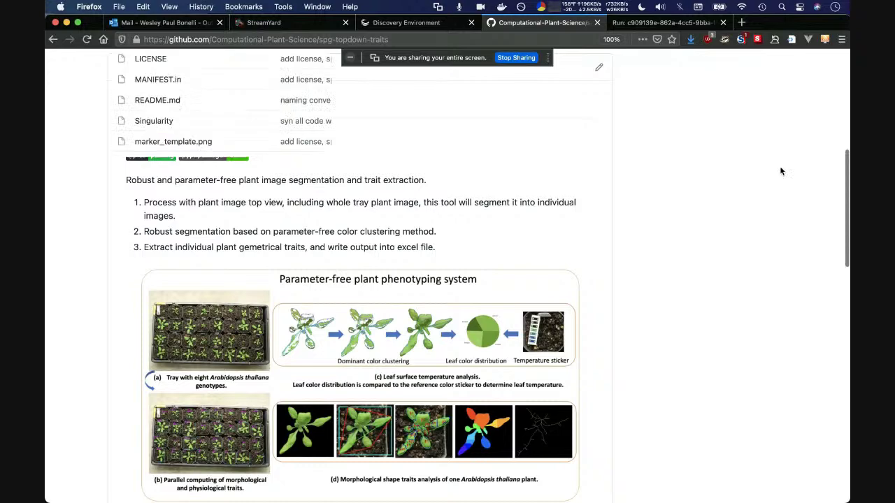
{"action": "left_click", "coordinate": [820, 65]}
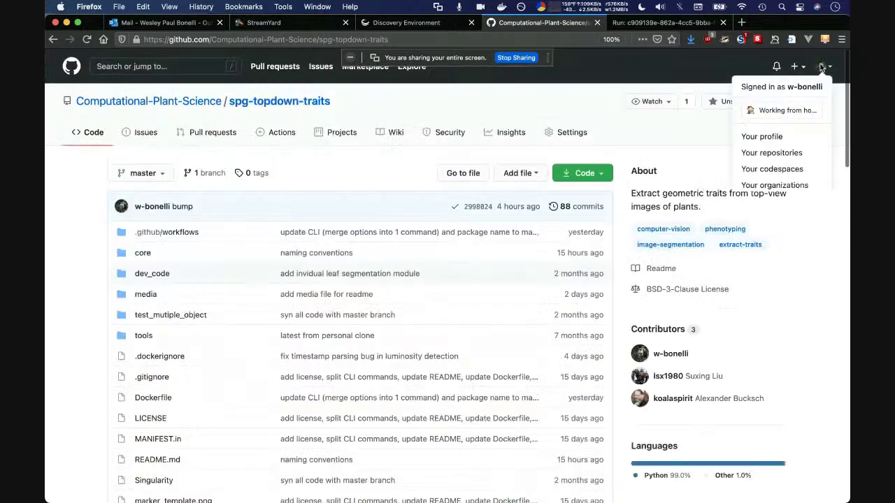
{"action": "left_click", "coordinate": [792, 137]}
{"action": "left_click", "coordinate": [392, 121]}
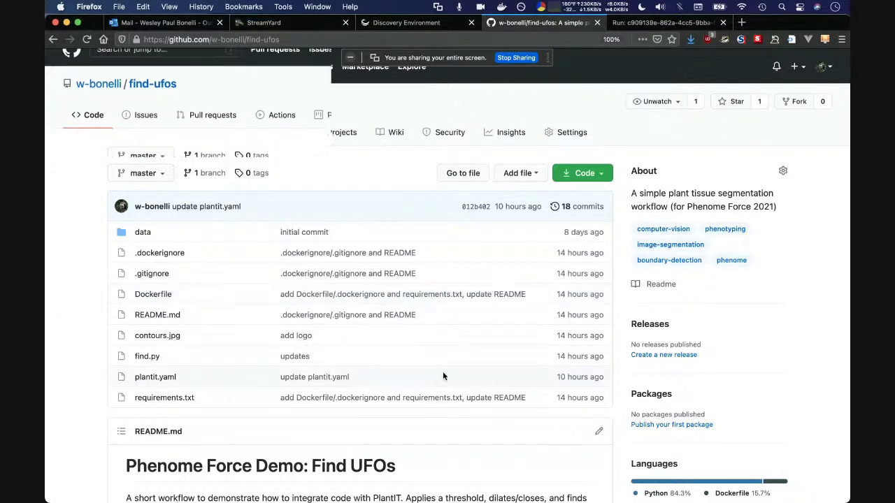
Step: Read through the find-ufos README
{"action": "scroll", "coordinate": [442, 372], "scroll_direction": "down", "scroll_amount": 1}
{"action": "scroll", "coordinate": [442, 371], "scroll_direction": "down", "scroll_amount": 1}
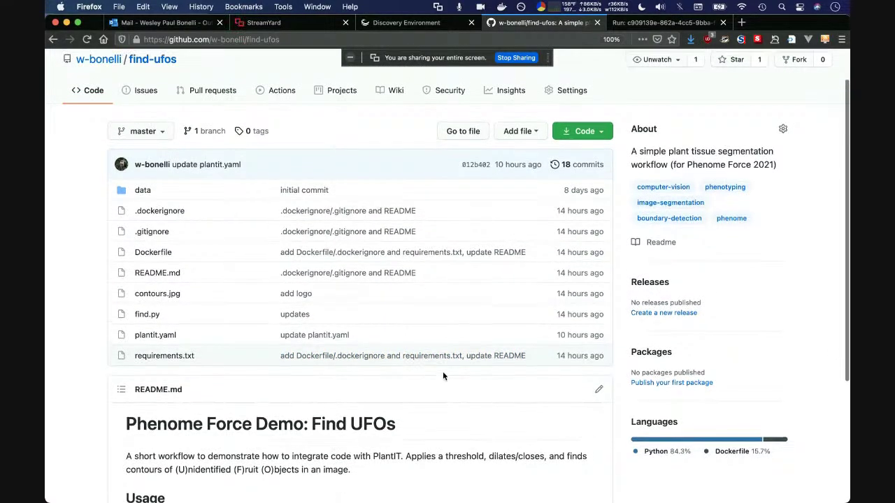
{"action": "scroll", "coordinate": [379, 374], "scroll_direction": "down", "scroll_amount": 2}
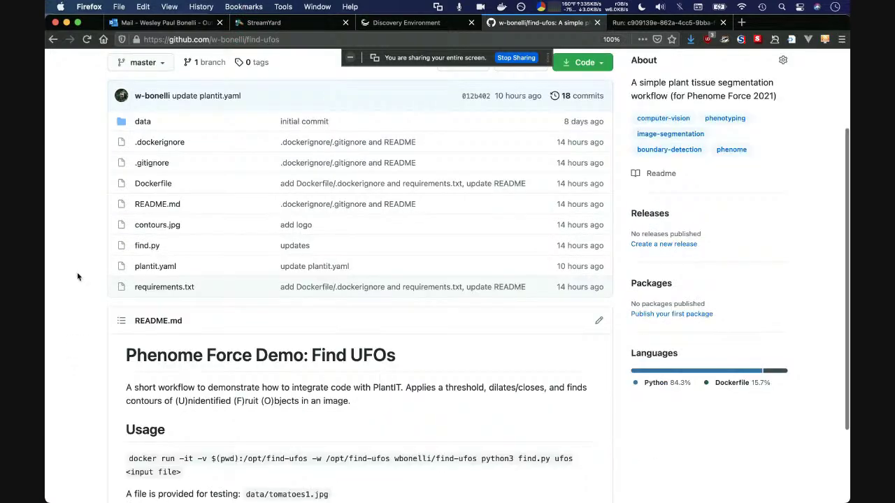
{"action": "scroll", "coordinate": [77, 272], "scroll_direction": "down", "scroll_amount": 2}
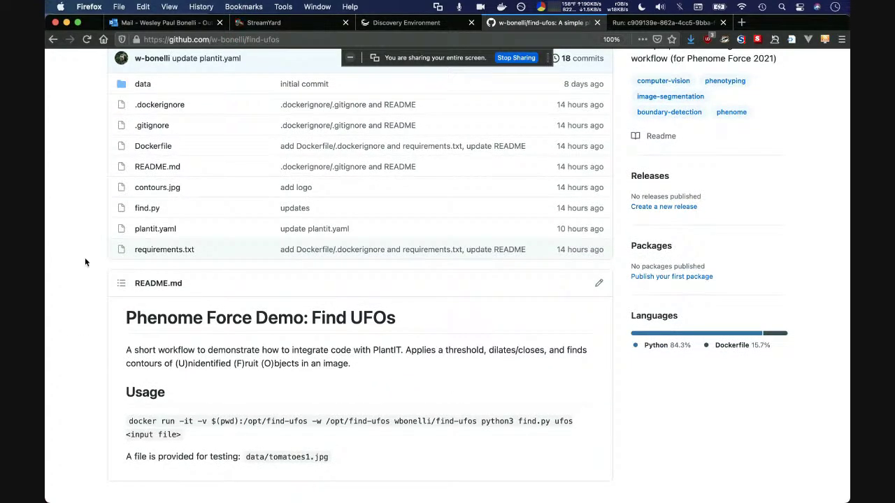
{"action": "scroll", "coordinate": [80, 269], "scroll_direction": "down", "scroll_amount": 1}
{"action": "left_click_drag", "start_coordinate": [353, 341], "coordinate": [192, 343]}
{"action": "left_click", "coordinate": [192, 342]}
{"action": "scroll", "coordinate": [143, 94], "scroll_direction": "up", "scroll_amount": 1}
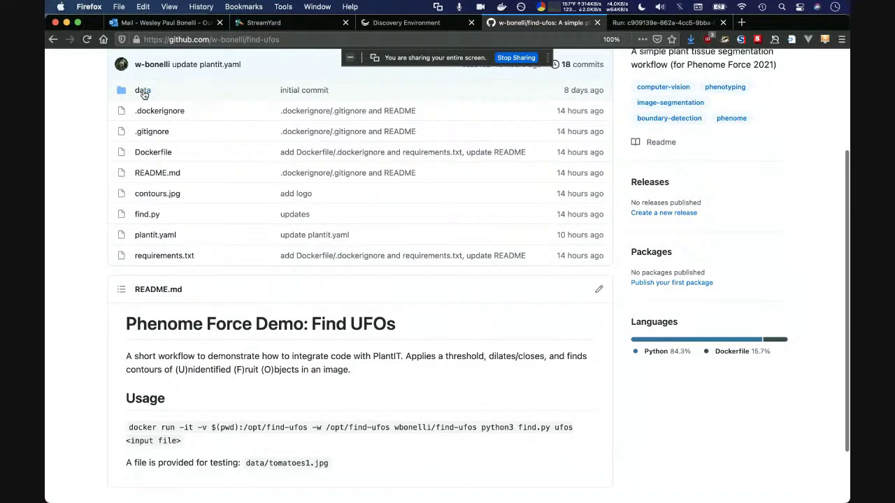
Step: Open data/tomatoes1.jpg and scroll through the sliced-tomato image with its ruler
{"action": "left_click", "coordinate": [143, 92]}
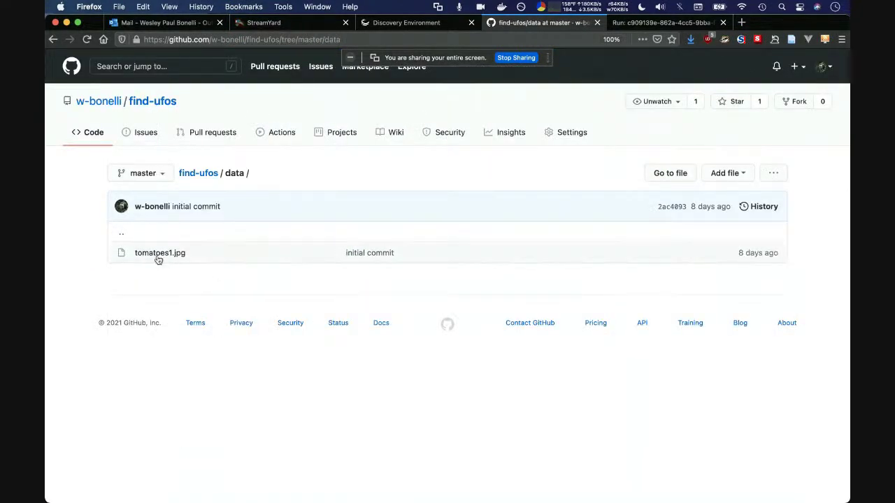
{"action": "left_click", "coordinate": [159, 253]}
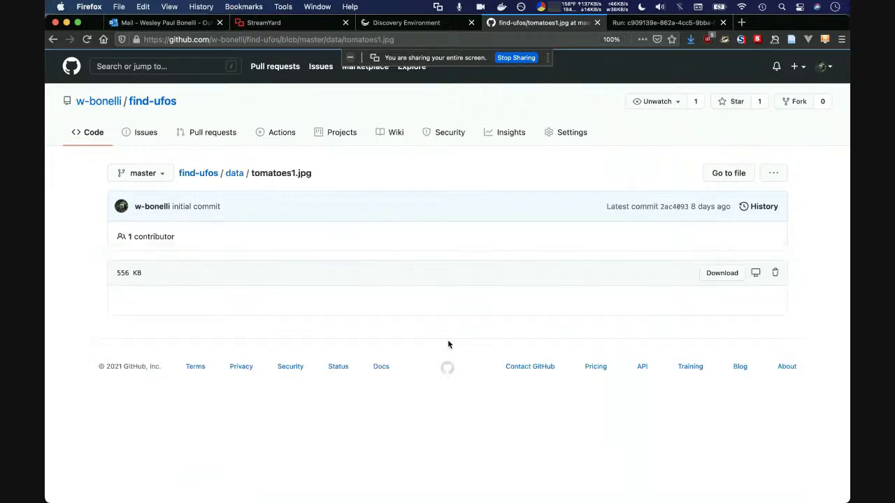
{"action": "scroll", "coordinate": [448, 344], "scroll_direction": "down", "scroll_amount": 10}
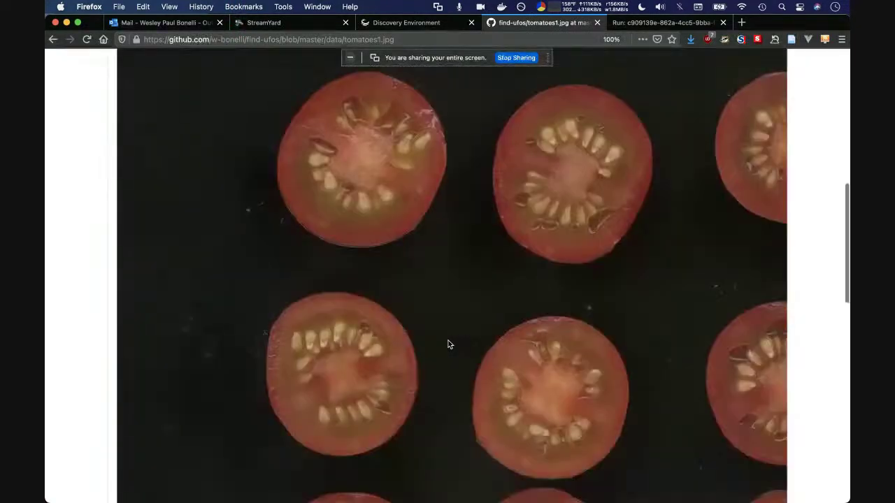
{"action": "scroll", "coordinate": [449, 343], "scroll_direction": "down", "scroll_amount": 8}
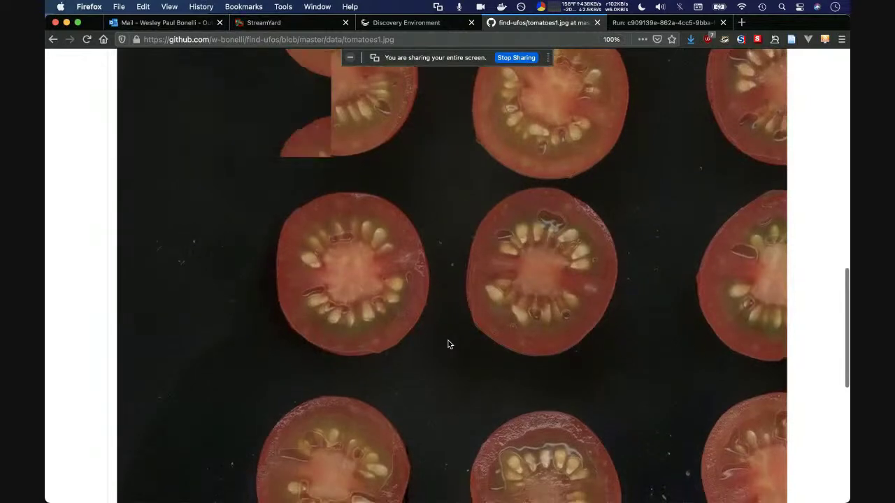
{"action": "scroll", "coordinate": [448, 343], "scroll_direction": "down", "scroll_amount": 5}
{"action": "scroll", "coordinate": [448, 344], "scroll_direction": "up", "scroll_amount": 2}
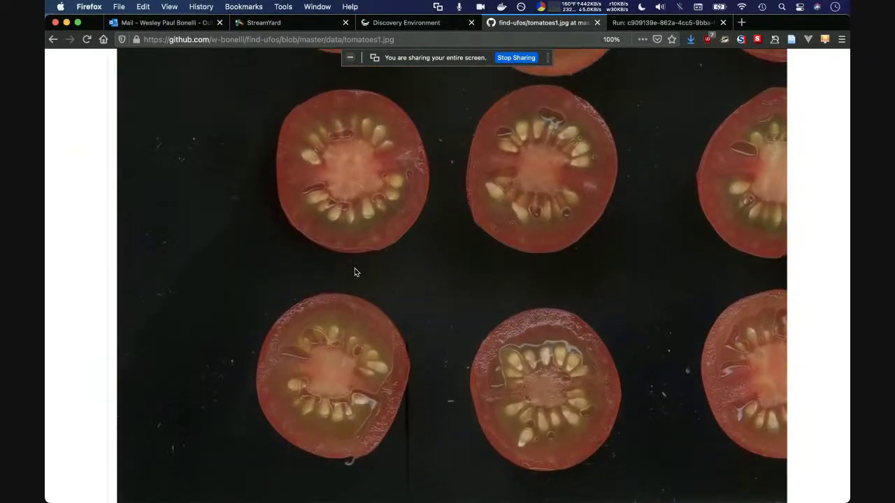
{"action": "scroll", "coordinate": [476, 306], "scroll_direction": "down", "scroll_amount": 4}
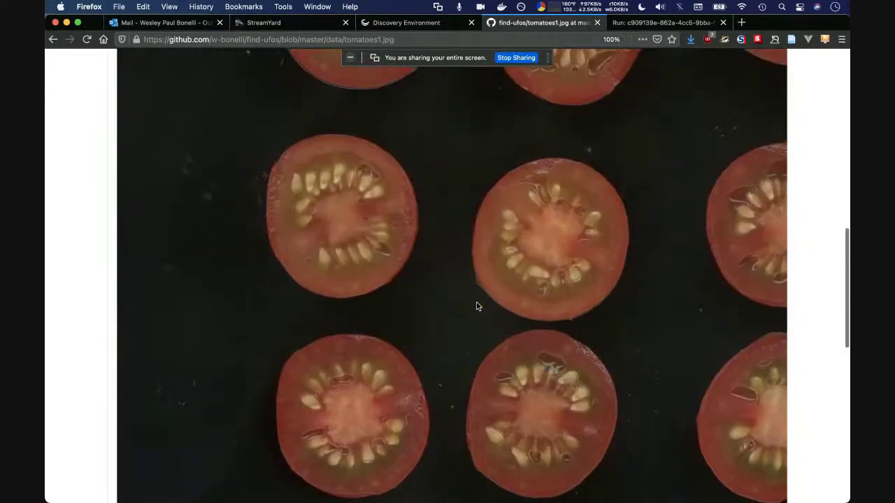
{"action": "scroll", "coordinate": [476, 306], "scroll_direction": "up", "scroll_amount": 2}
{"action": "scroll", "coordinate": [442, 312], "scroll_direction": "up", "scroll_amount": 10}
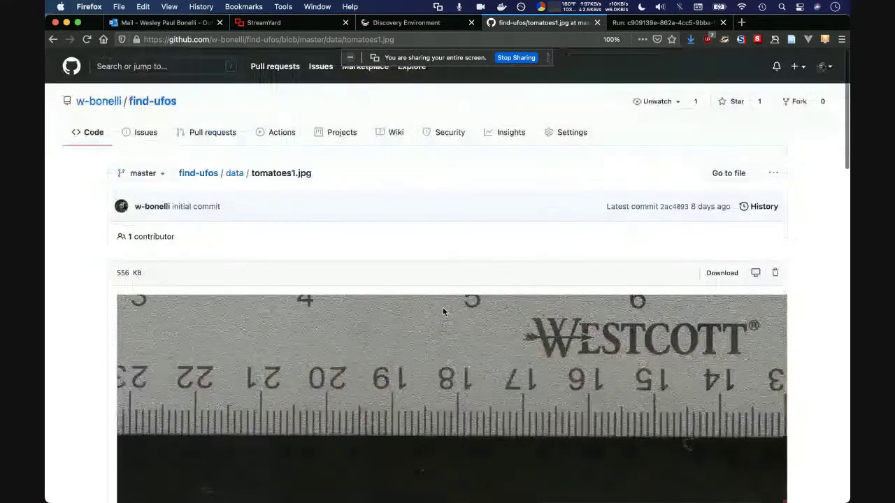